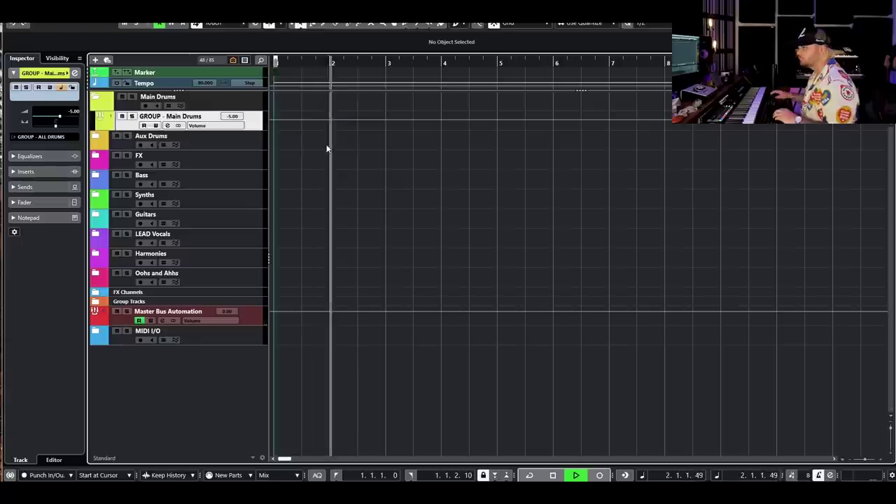
Step: Play back the Emin7 part on the EZKEYS track from bar 1 to hear the Dream Machine MK VII Basic sound
key("space")
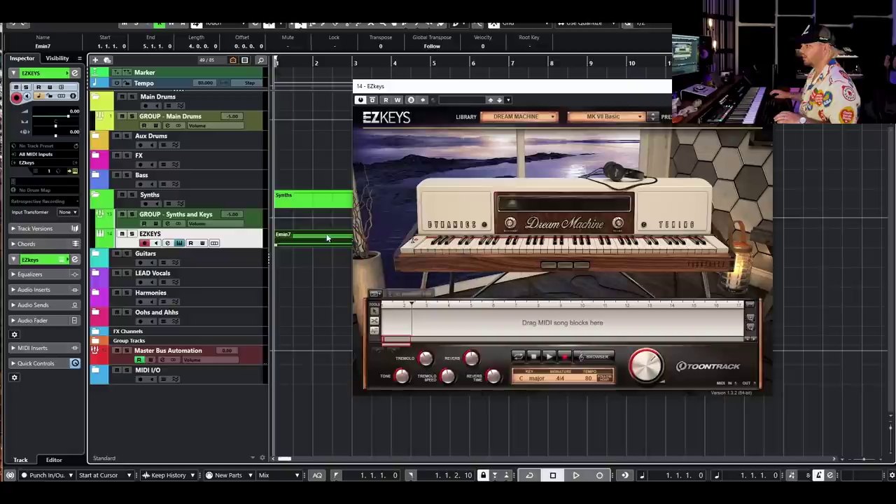
key("space")
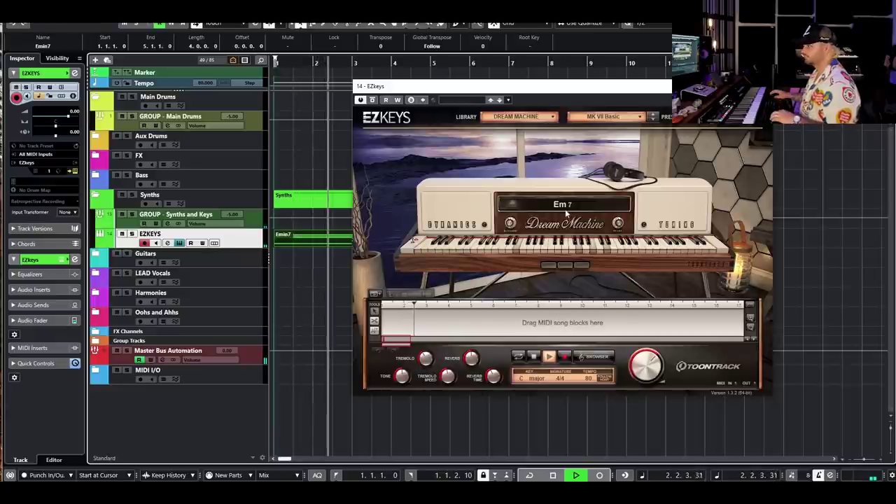
left_click_drag(587, 86, 623, 70)
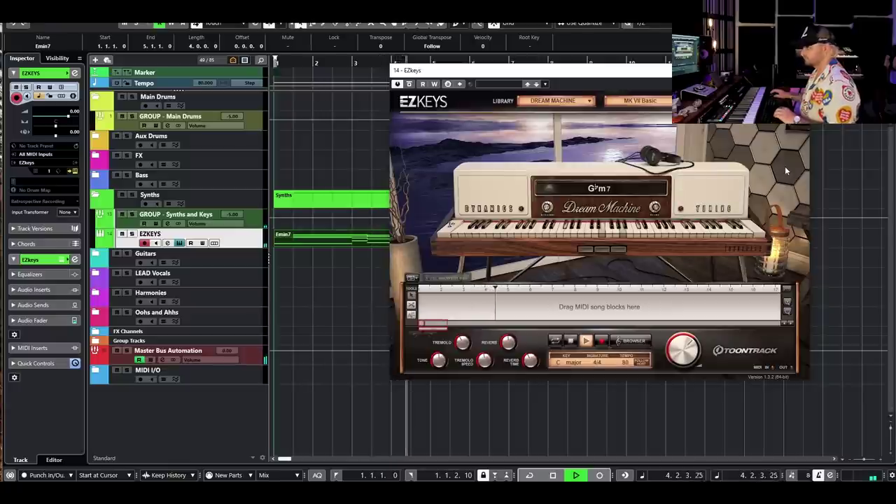
key("space")
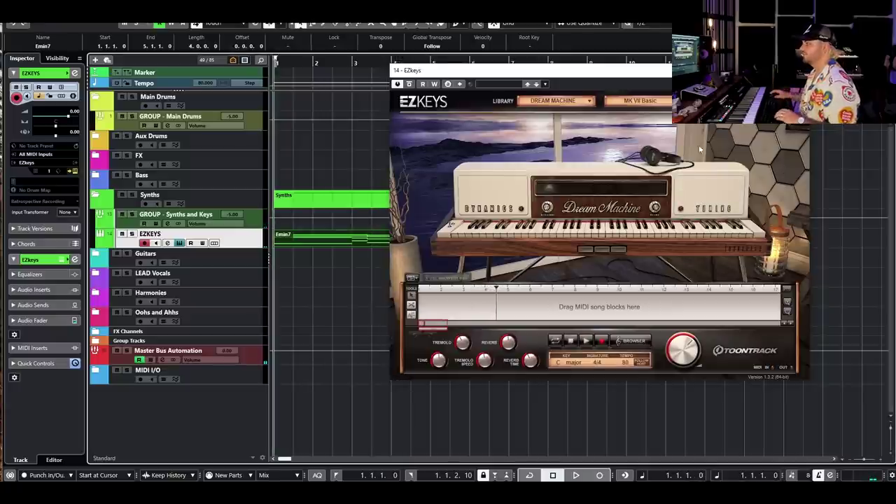
Step: Move the EZkeys window clear of the arrangement and repeat the Emin7 part so it also fills bars 5 to 9
left_click_drag(440, 74, 448, 307)
left_click(416, 70)
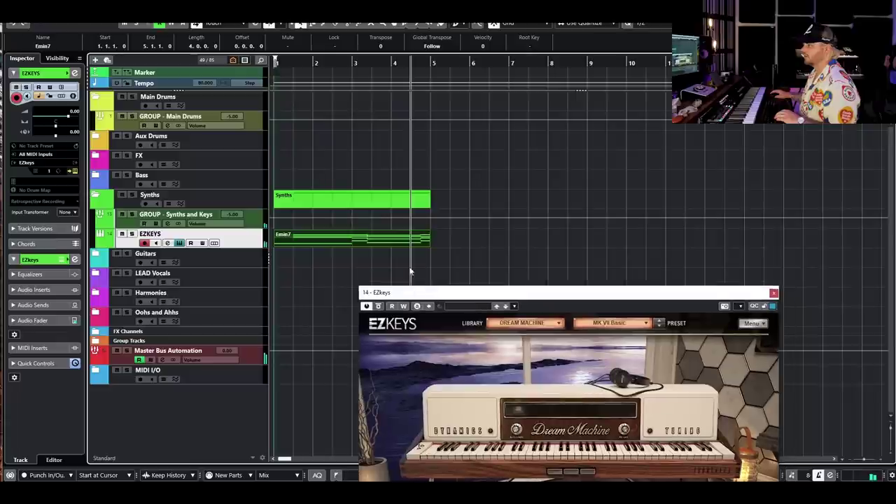
left_click(439, 235)
left_click_drag(428, 238, 483, 246)
key("g")
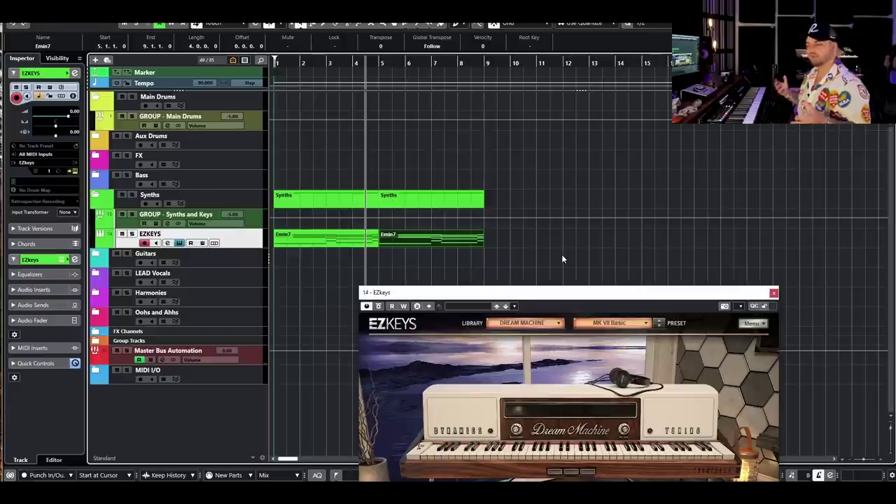
left_click_drag(645, 294, 647, 159)
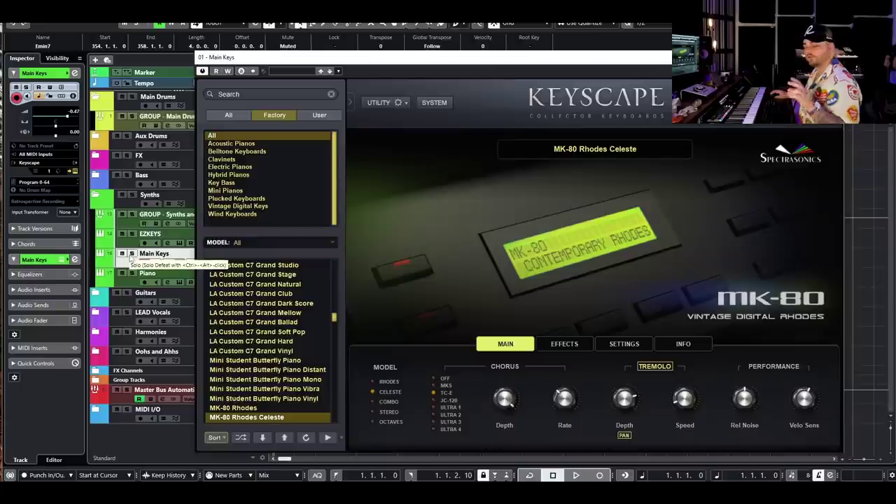
Step: Solo the Main Keys track, listen to its Keyscape MK-80 Rhodes Celeste sound, and close the instrument
left_click(132, 255)
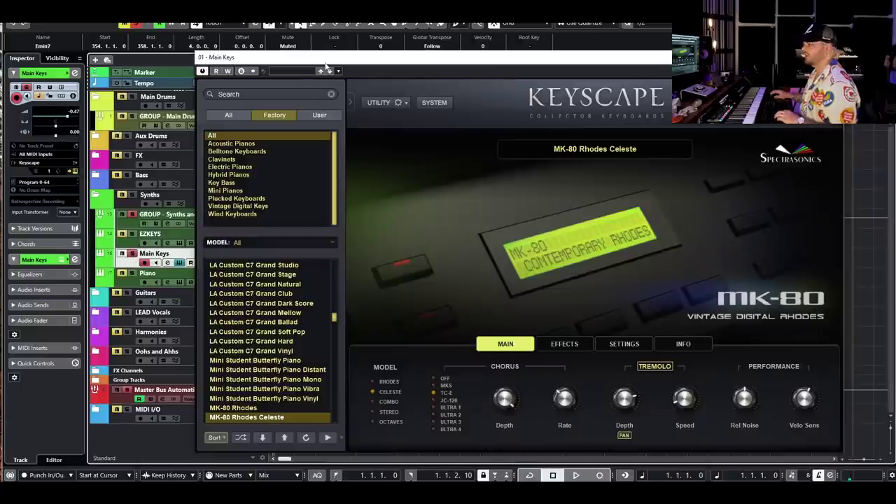
left_click_drag(324, 65, 285, 63)
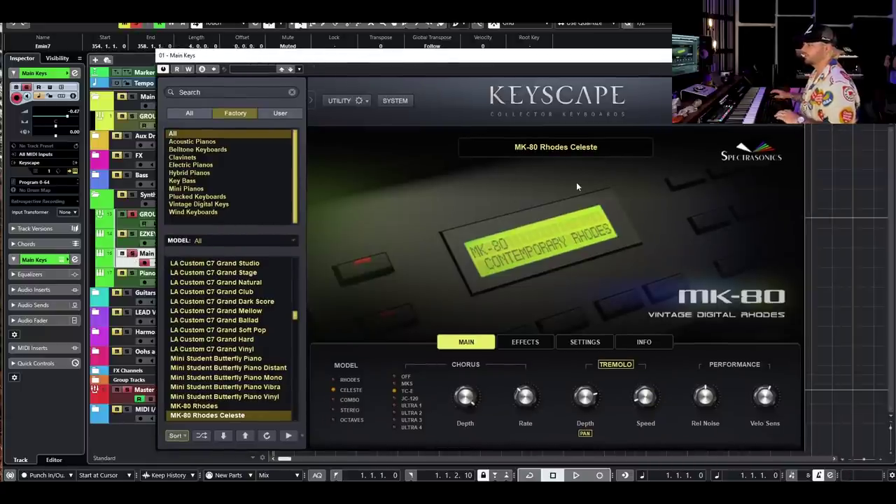
key("space")
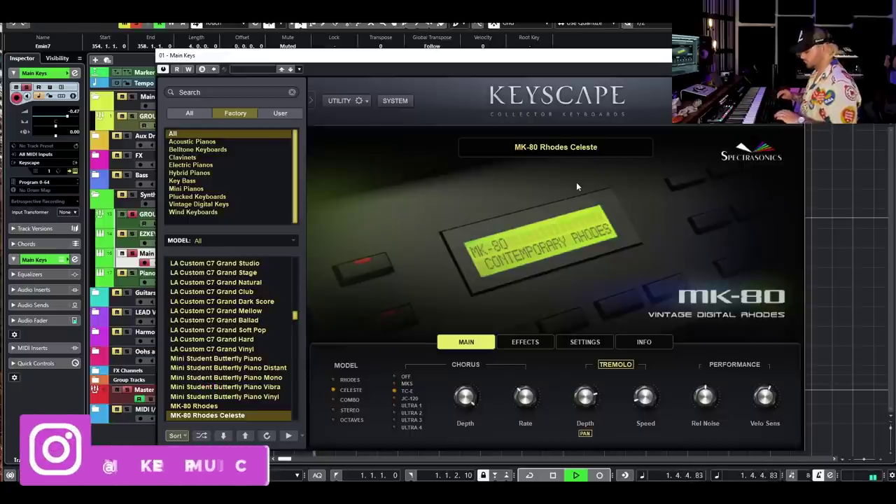
key("space")
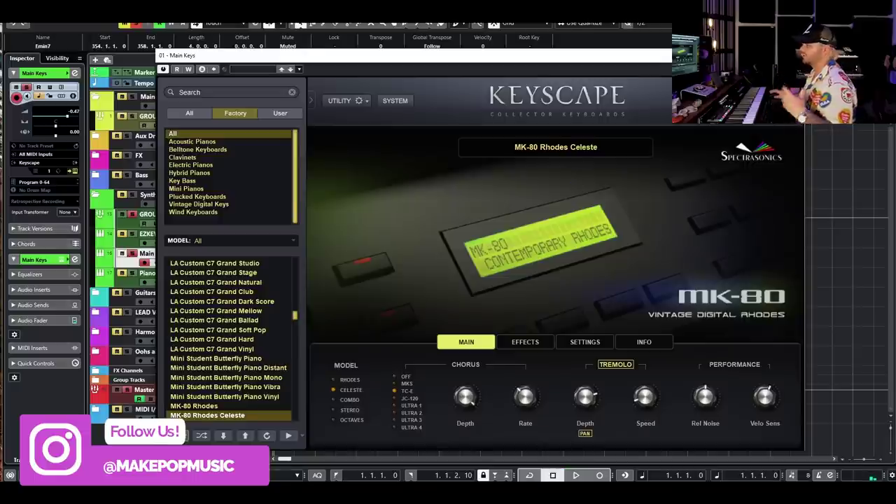
left_click(793, 56)
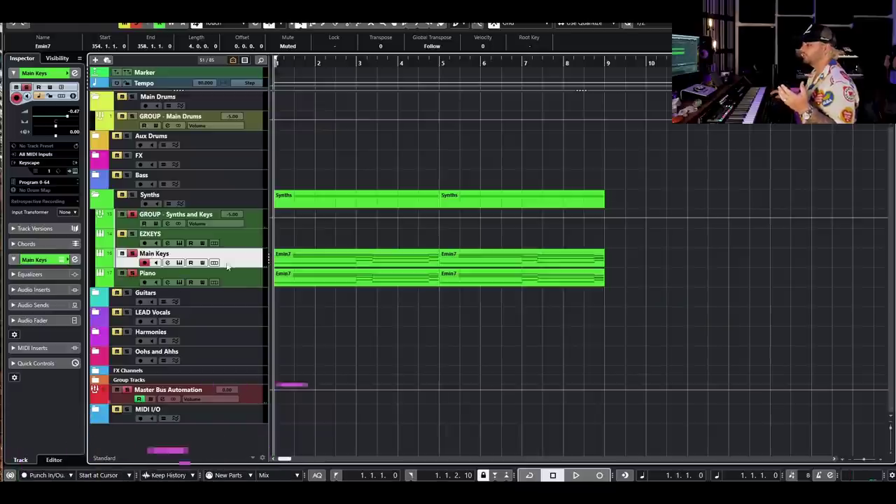
Step: Open the Piano track's Kontakt instrument and listen to the Una Corda Felt sound
left_click(179, 282)
left_click_drag(751, 21, 452, 28)
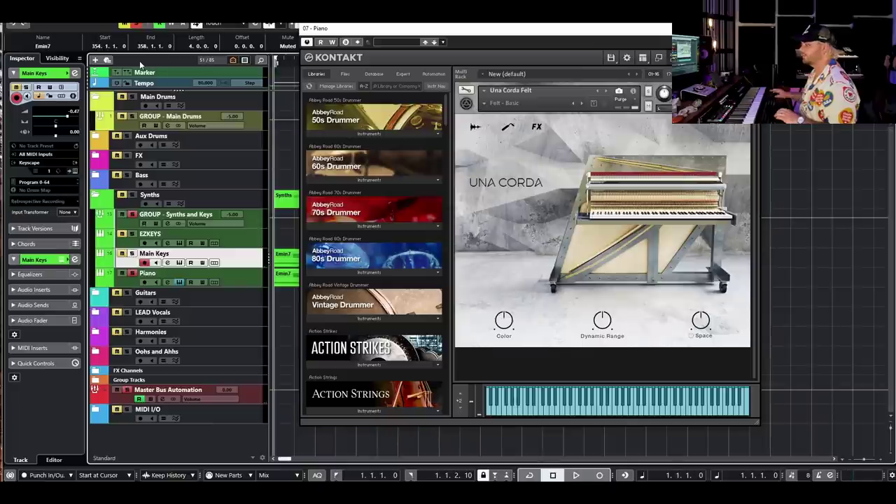
key("space")
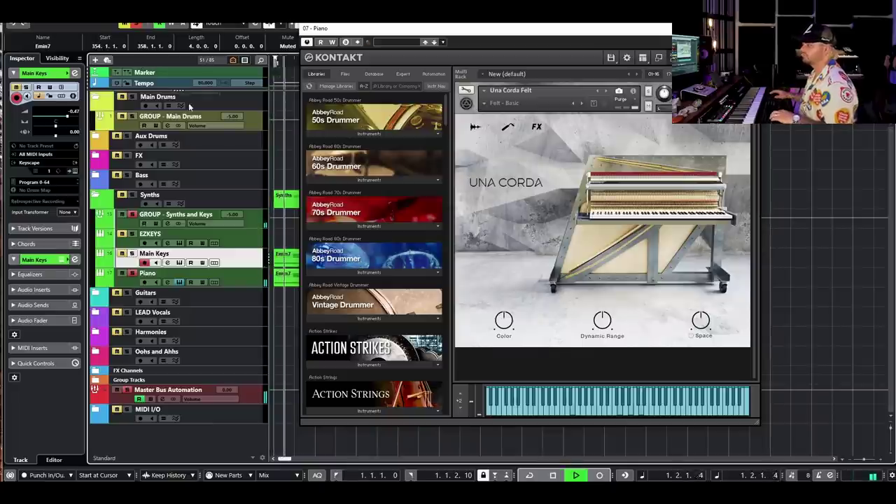
key("space")
Step: Open the Piano channel settings and review the FabFilter Pro-R, RC-20 Retro Color and ShimmerVerb inserts
left_click(167, 282)
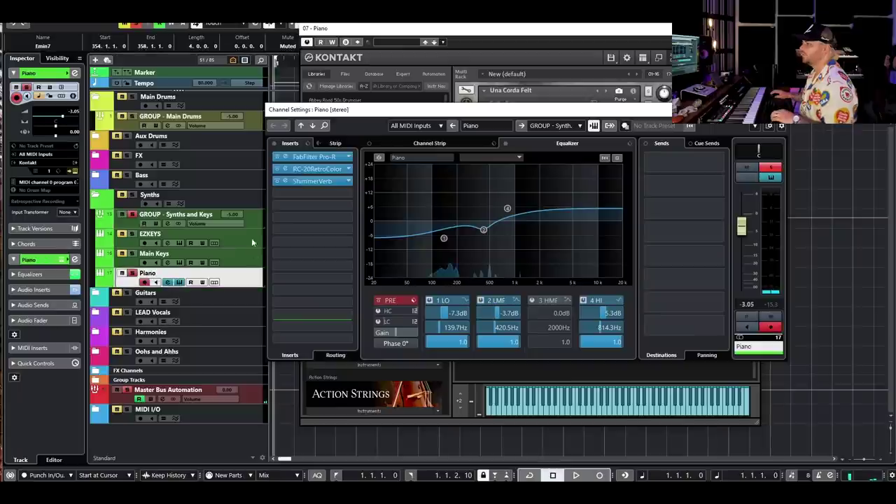
left_click(317, 158)
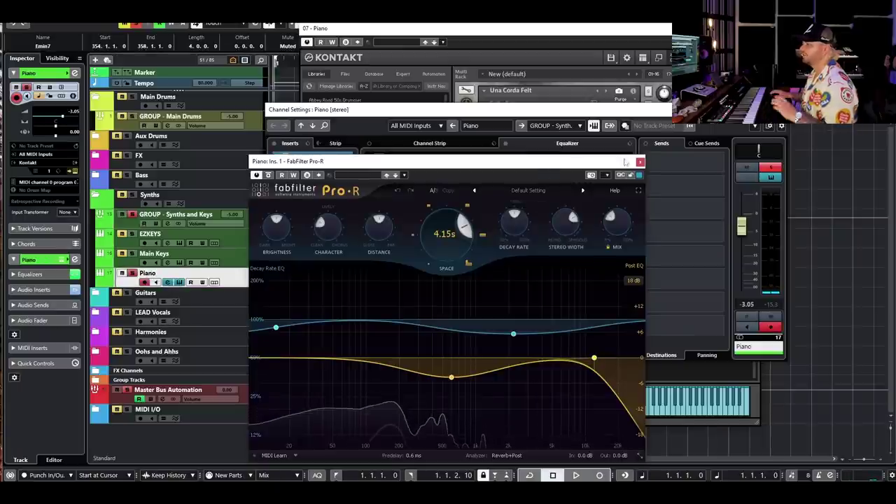
left_click(639, 162)
left_click(285, 168)
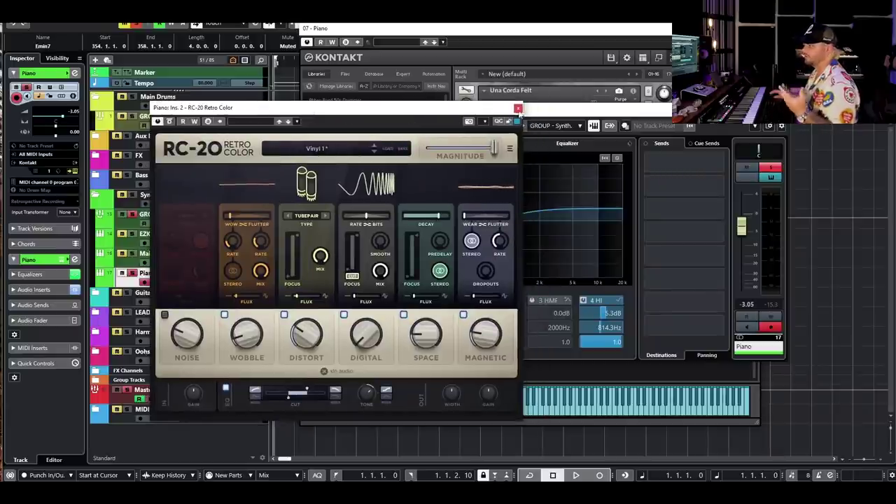
left_click(517, 107)
left_click(308, 182)
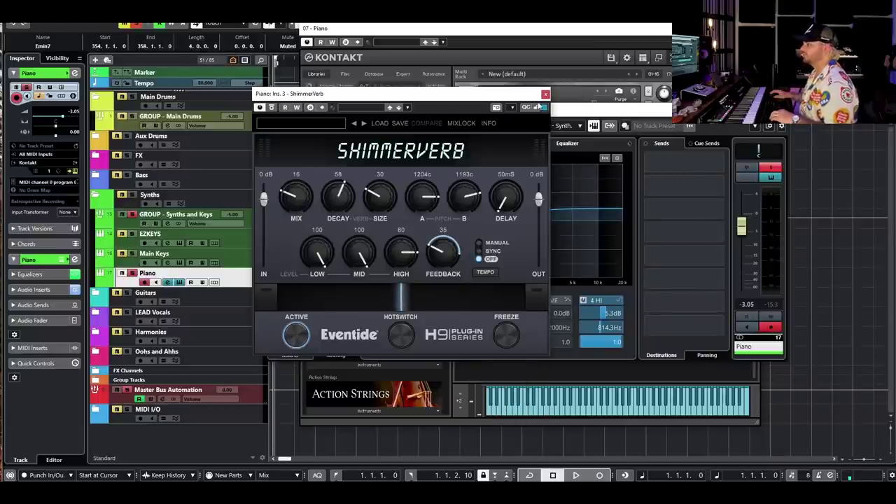
Step: Close the Piano instrument and ShimmerVerb windows, bypass the channel's inserts and equalizer, and listen to the dry piano
left_click(751, 28)
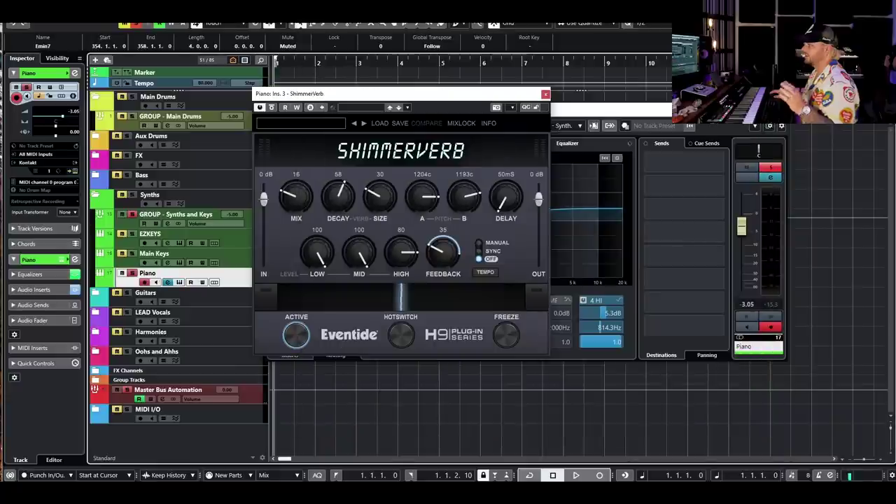
left_click(578, 108)
left_click(275, 143)
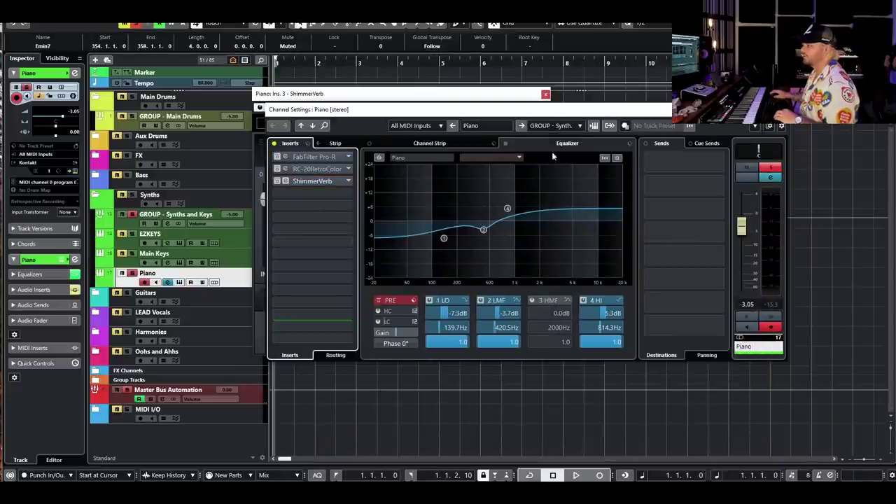
left_click(506, 143)
left_click(545, 94)
key("space")
left_click_drag(544, 114, 574, 76)
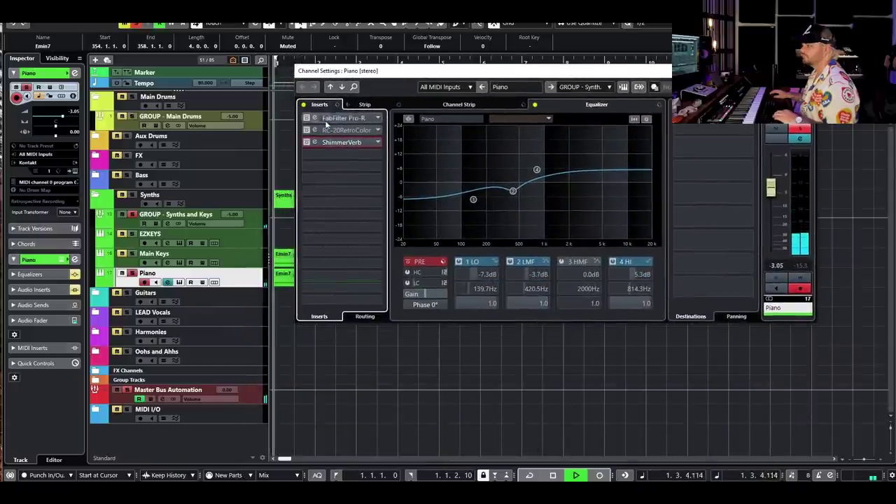
key("space")
Step: Re-enable the Piano channel's inserts and equalizer and play the processed piano
left_click(303, 105)
left_click(534, 104)
key("space")
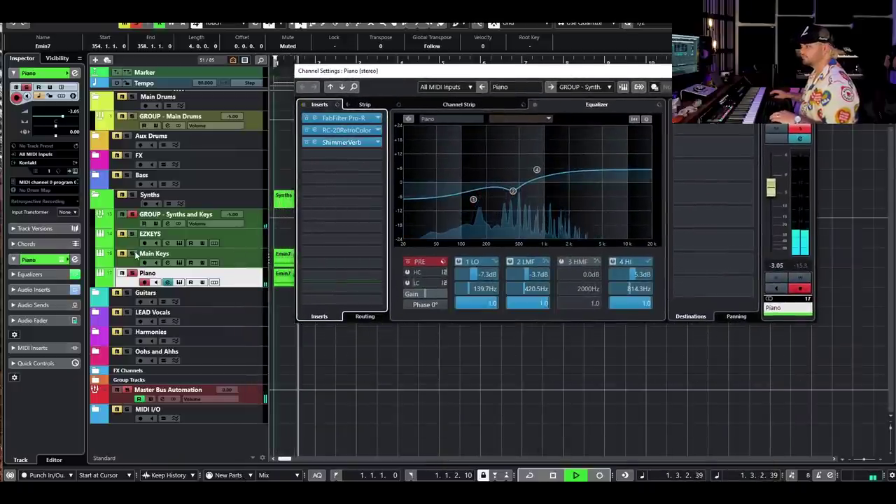
Step: Play the soloed Main Keys and Piano tracks together, close the Piano channel settings, and clear the solos
key("space")
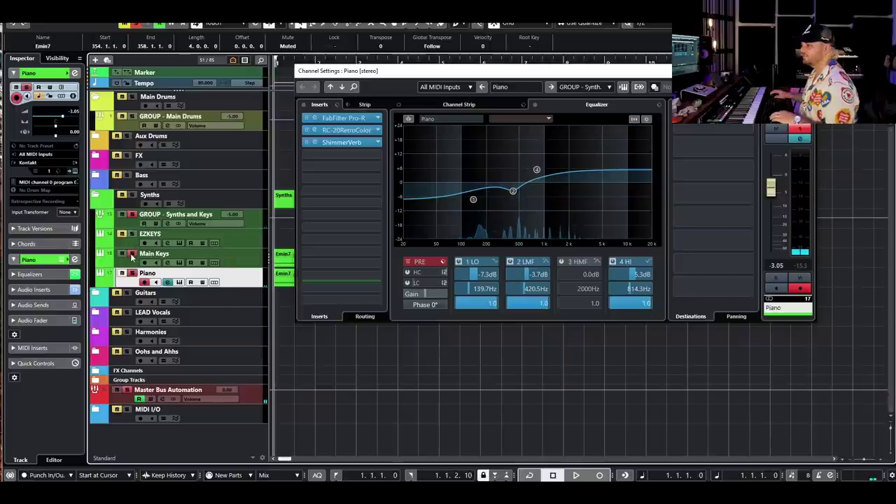
key("space")
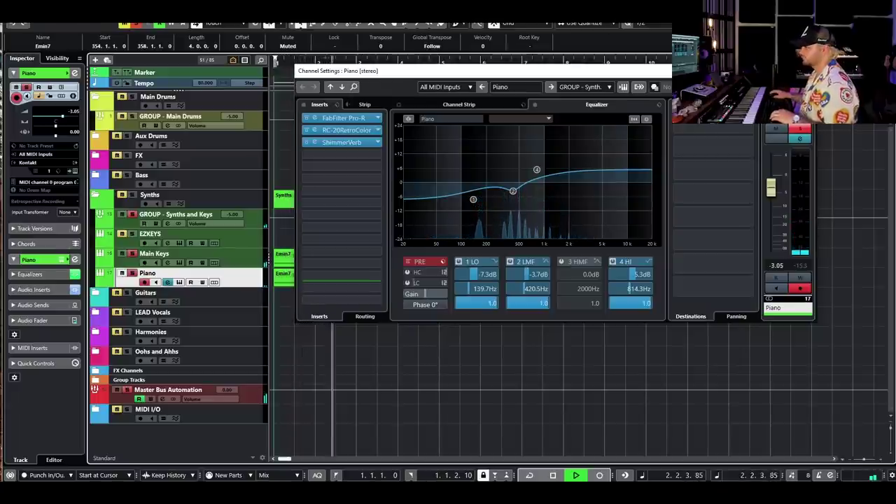
left_click(805, 71)
key("space")
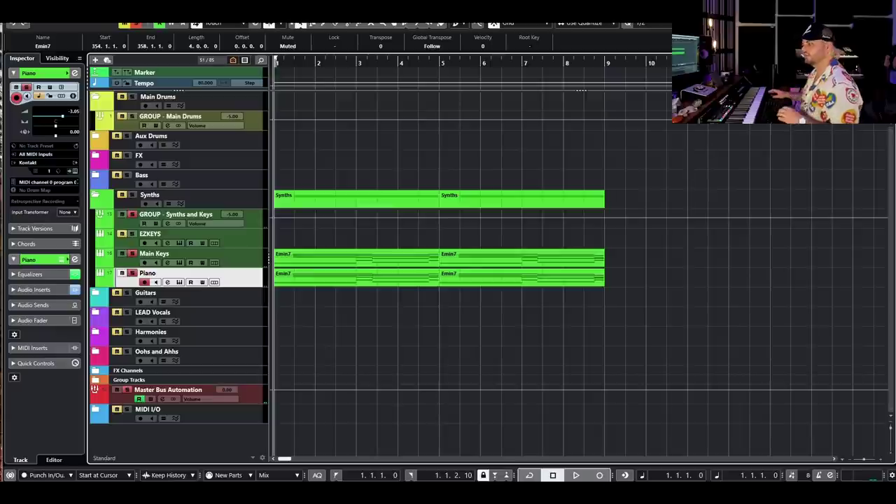
left_click(131, 273)
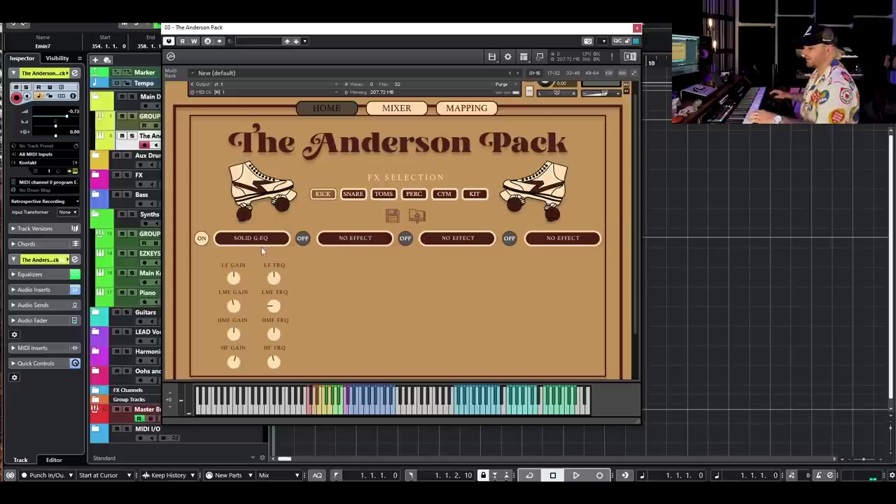
Step: Review The Anderson Pack's effect settings for snare, toms and cymbals and its mixer page, and close the instrument
left_click(348, 195)
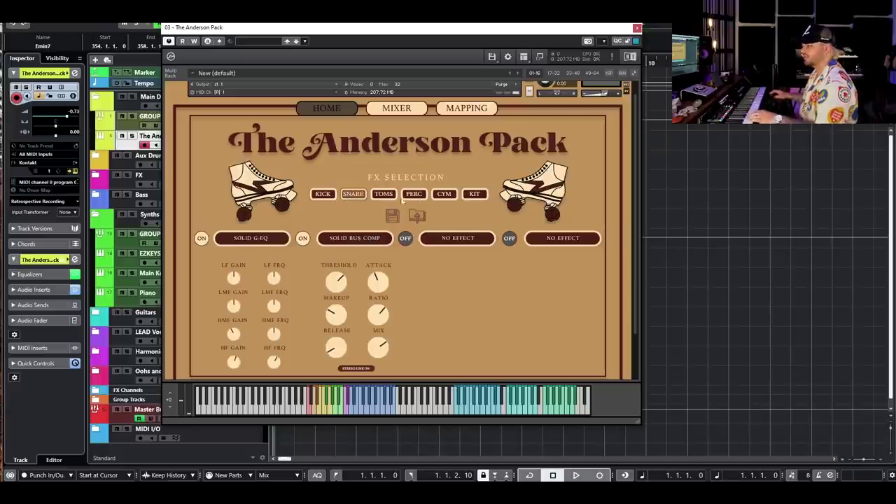
left_click(384, 194)
left_click(444, 194)
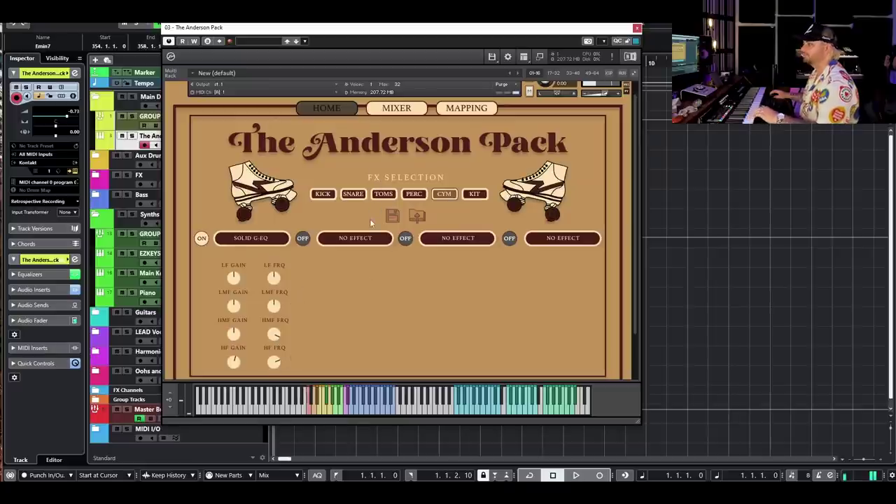
left_click(408, 110)
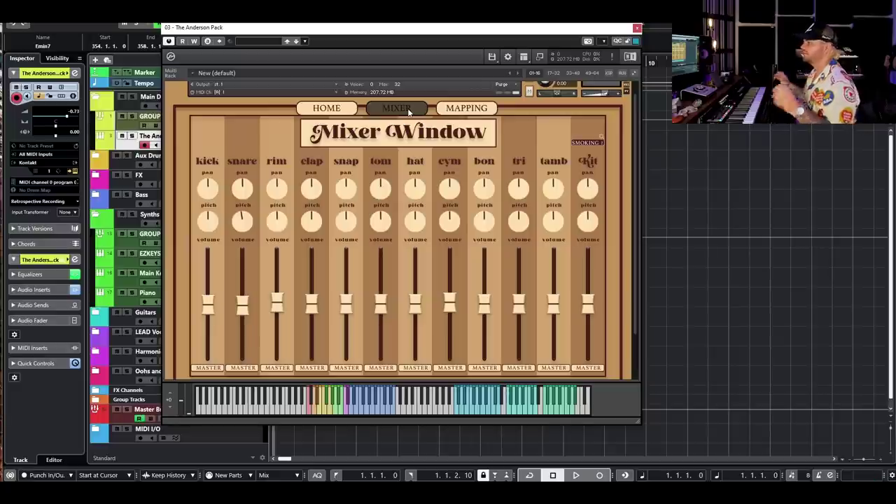
left_click(335, 110)
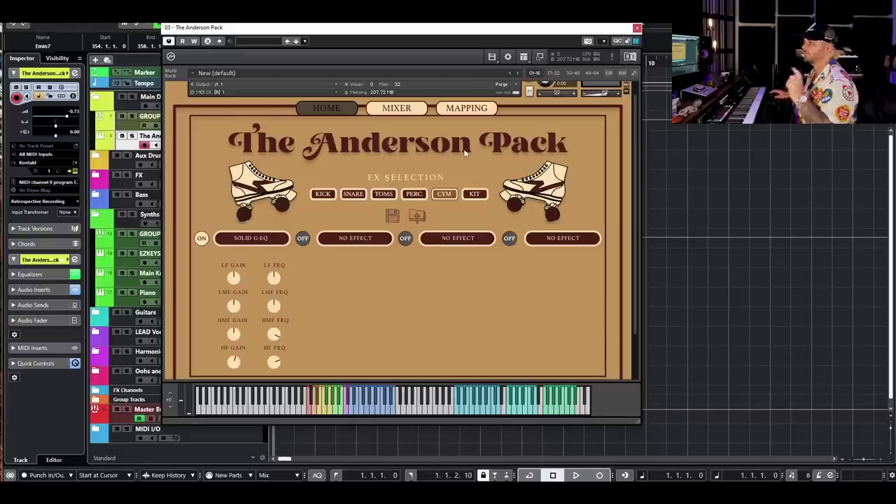
left_click(403, 109)
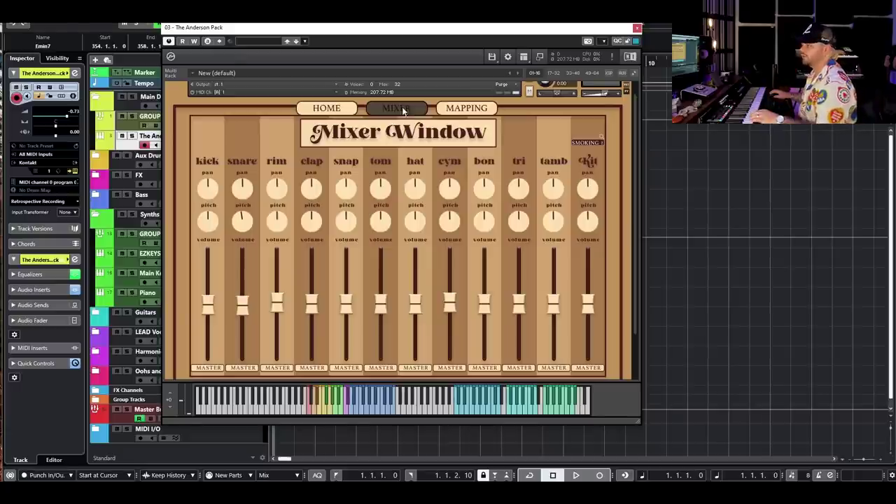
left_click(636, 29)
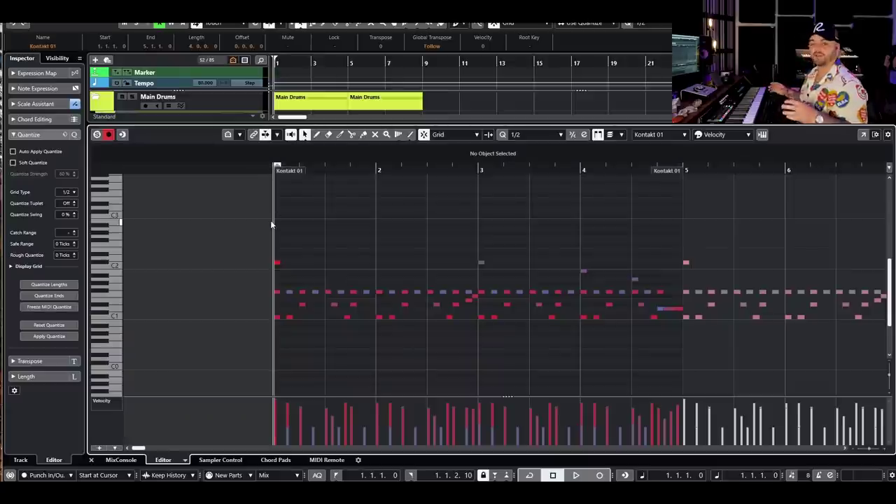
Step: Play the Kontakt 01 drum pattern from bar 1 and examine its notes and velocities in the Key Editor
scroll(550, 406, "up", 2)
scroll(557, 410, "down", 2)
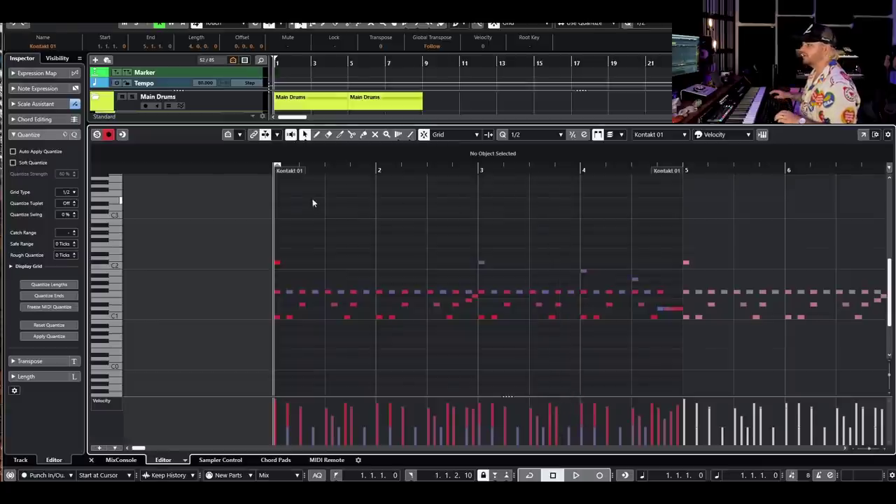
key("space")
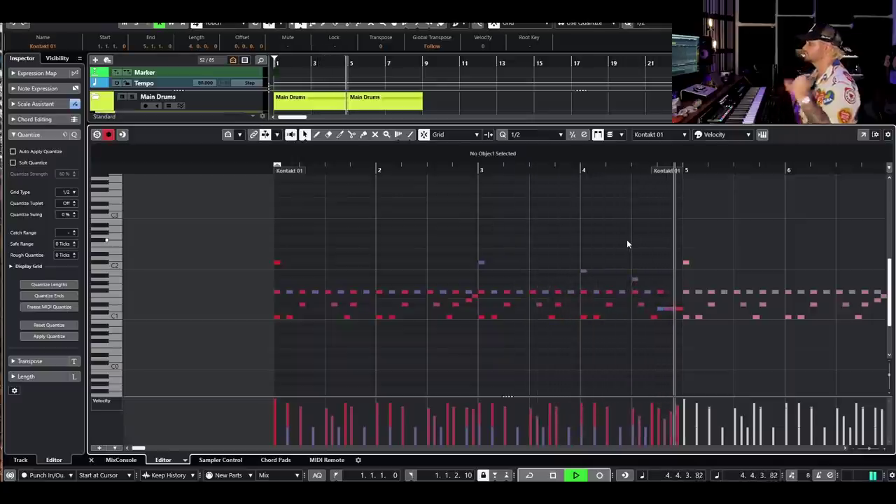
key("space")
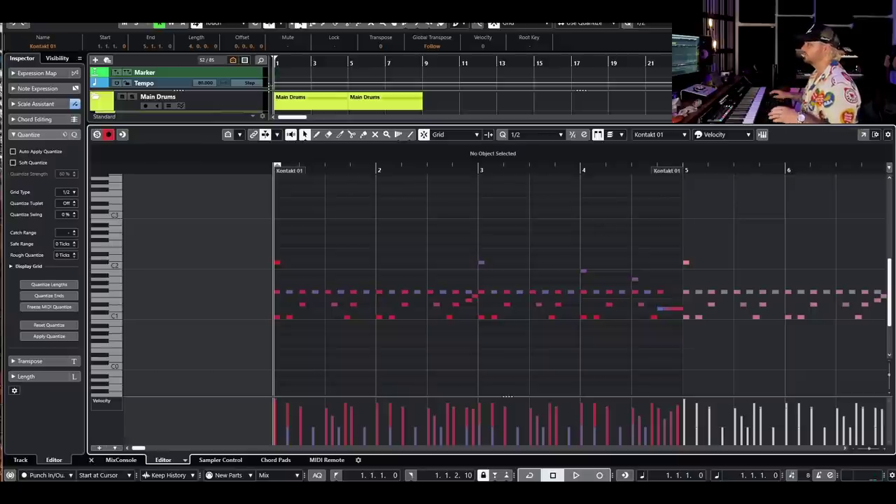
Step: Close the drum pattern's editor, review the Bass track's Retro 60's Mute - Full Range patch, and close the instrument
key("Return")
left_click(581, 187)
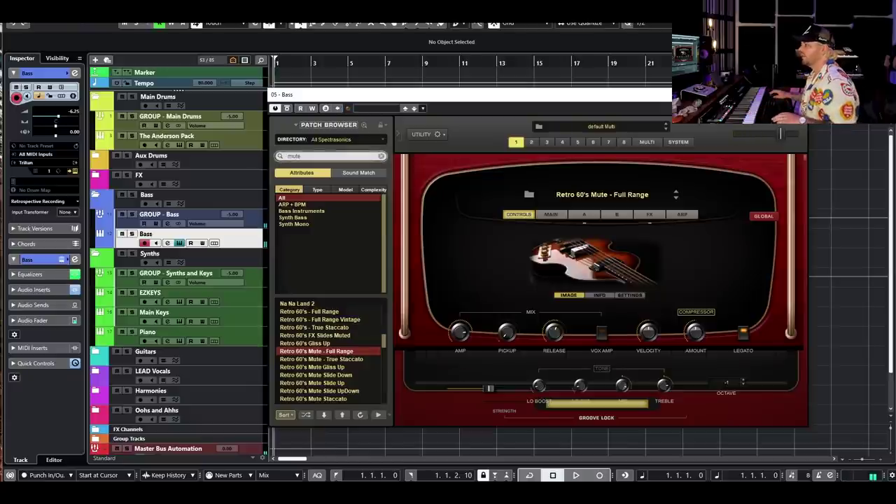
left_click(180, 243)
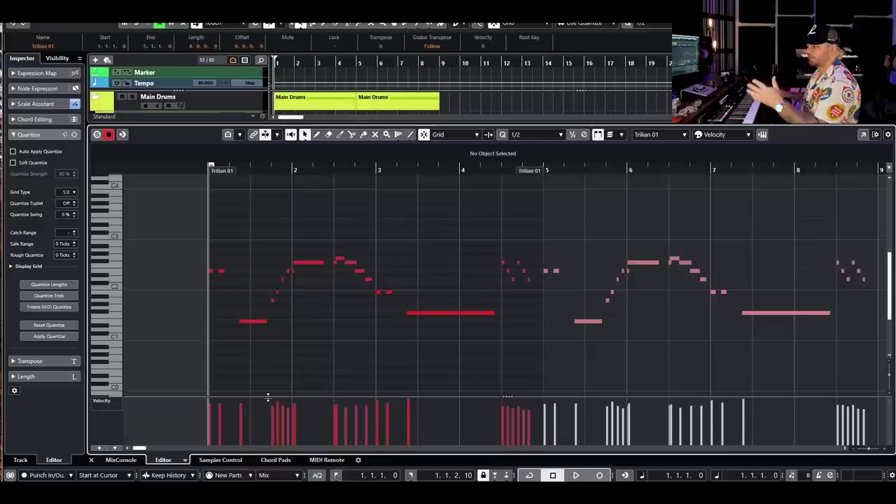
Step: Select the short run of notes just before bar 2 in the Trilian 01 bass part and set the quantize grid to 1/16
scroll(286, 304, "up", 4)
scroll(327, 246, "down", 4)
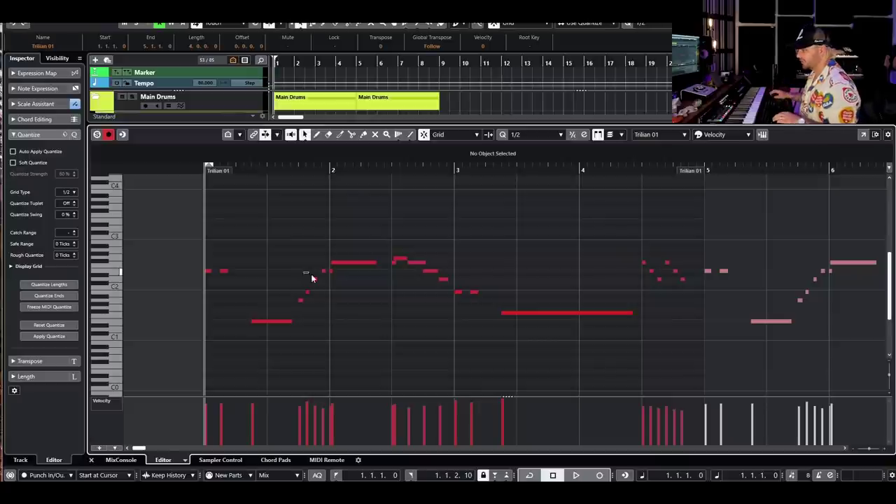
left_click_drag(303, 275, 330, 297)
scroll(329, 297, "up", 4)
left_click(70, 193)
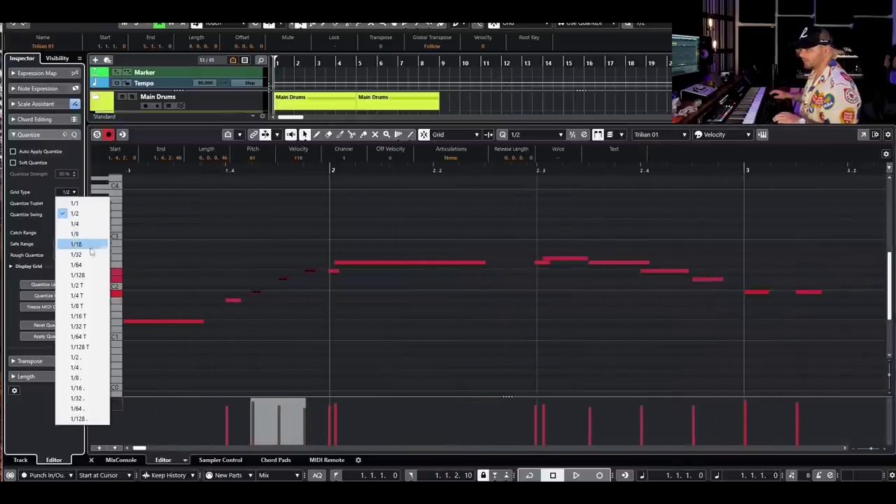
left_click(75, 244)
scroll(291, 242, "down", 4)
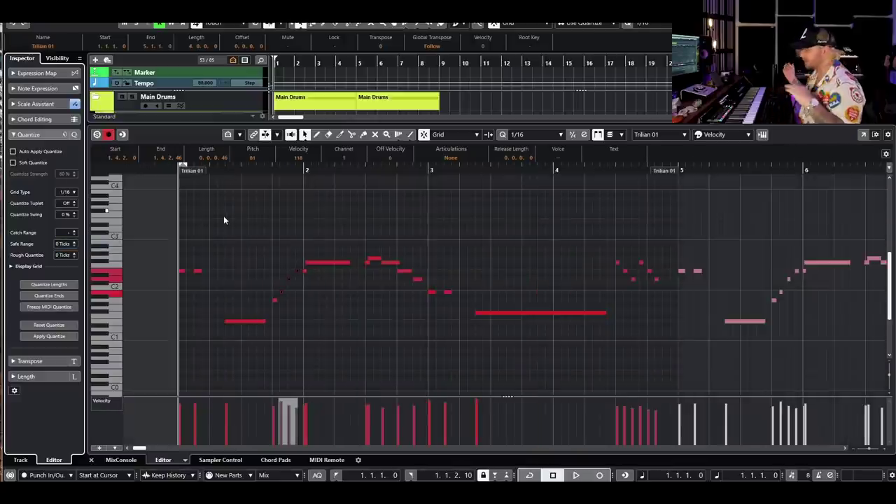
Step: Play the Trilian 01 bass part from bar 1 while following its notes, and close the Key Editor
key("space")
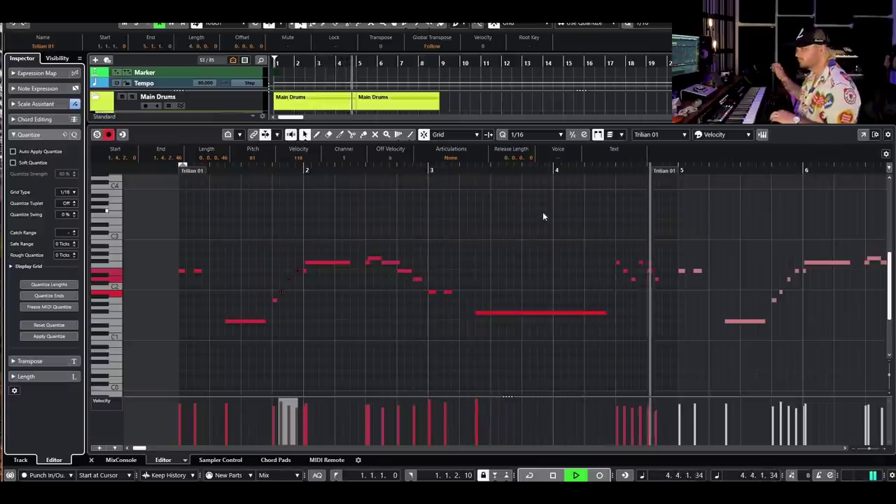
key("space")
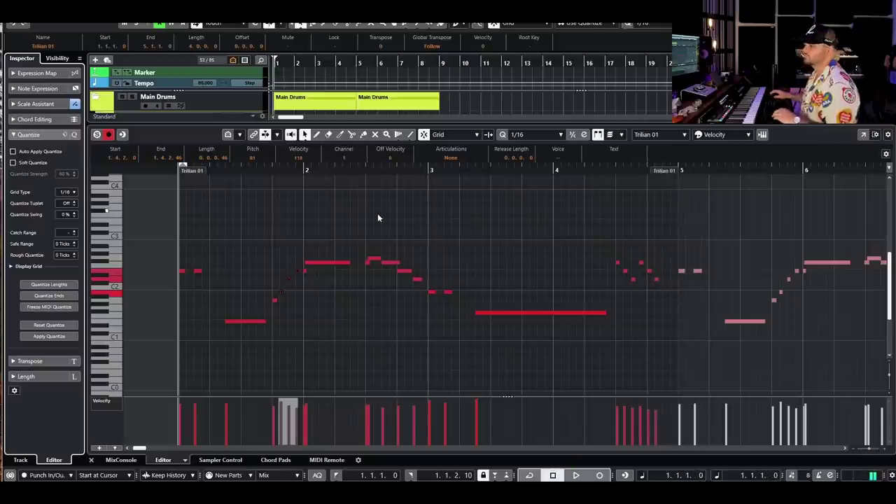
key("Return")
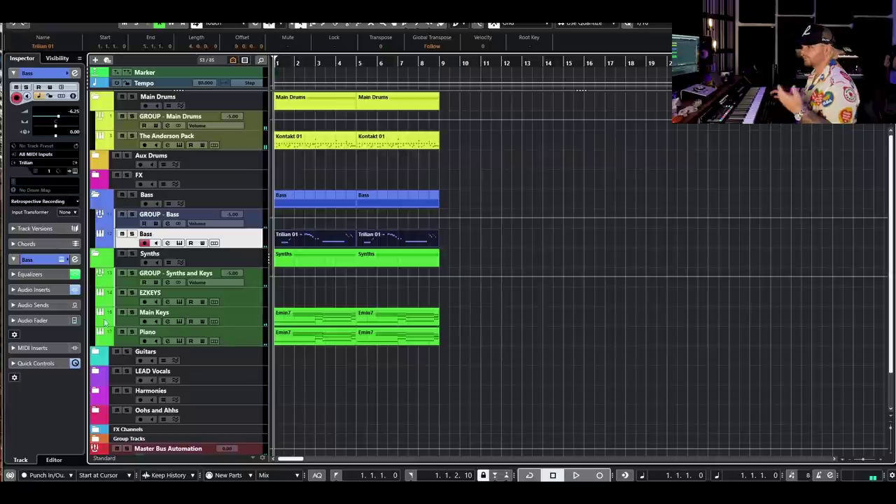
Step: Mute the Synths folder and play only the drums and bass from bar 1
left_click(122, 254)
key("space")
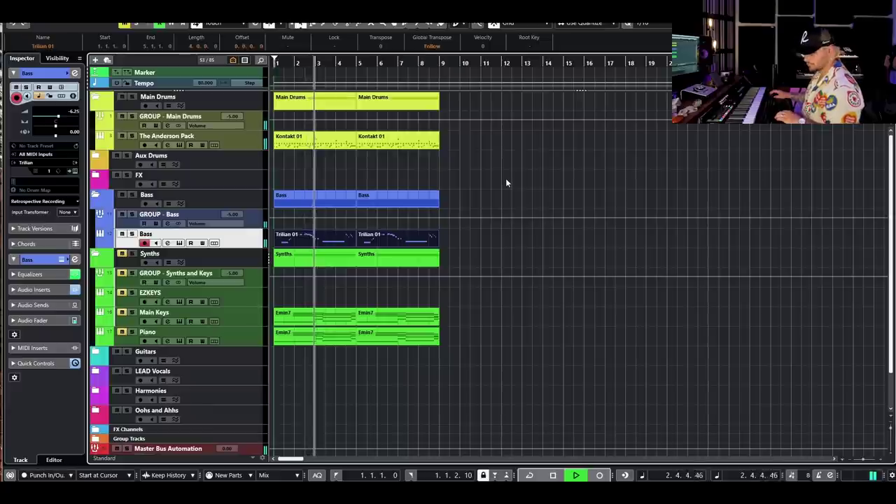
key("space")
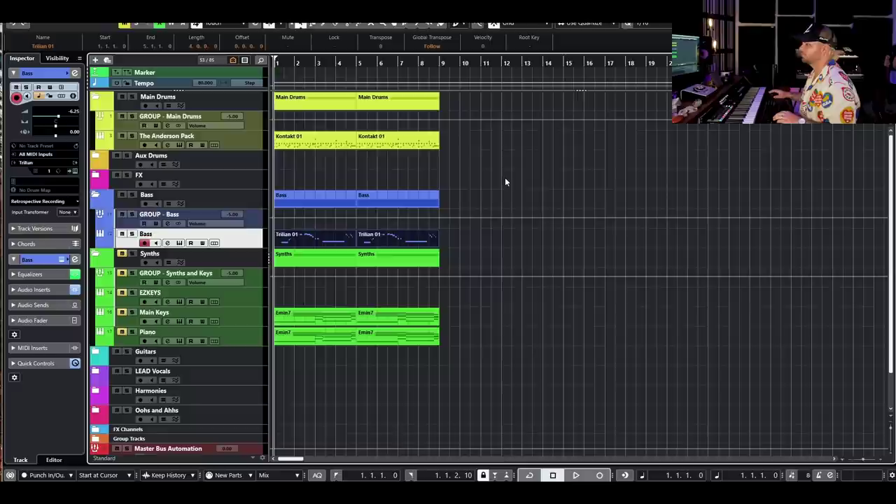
key("g")
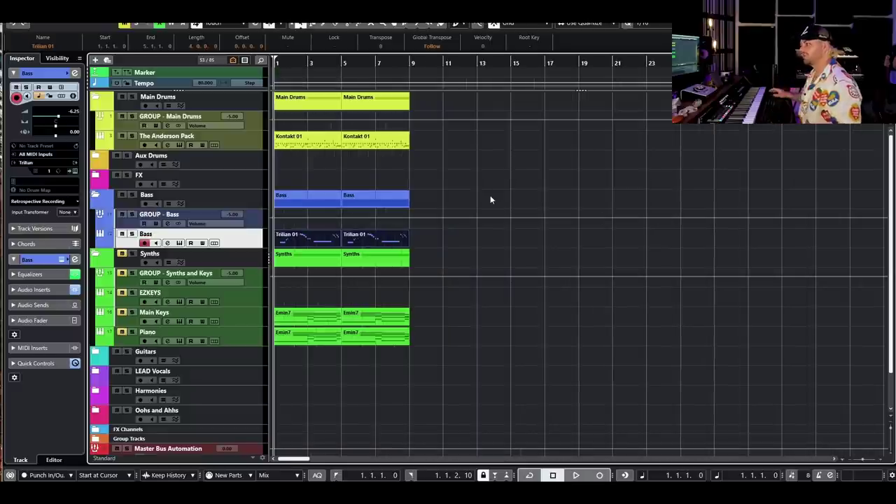
Step: Review the Glock track's Toy Piano - Glock Sparkle Bell patch and the Flute track's Kontakt instrument, and close both instruments
left_click(488, 320)
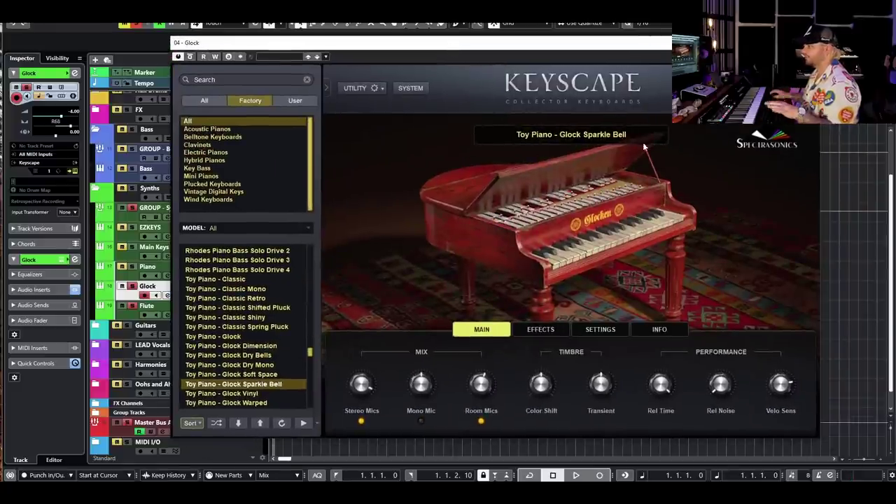
left_click(810, 43)
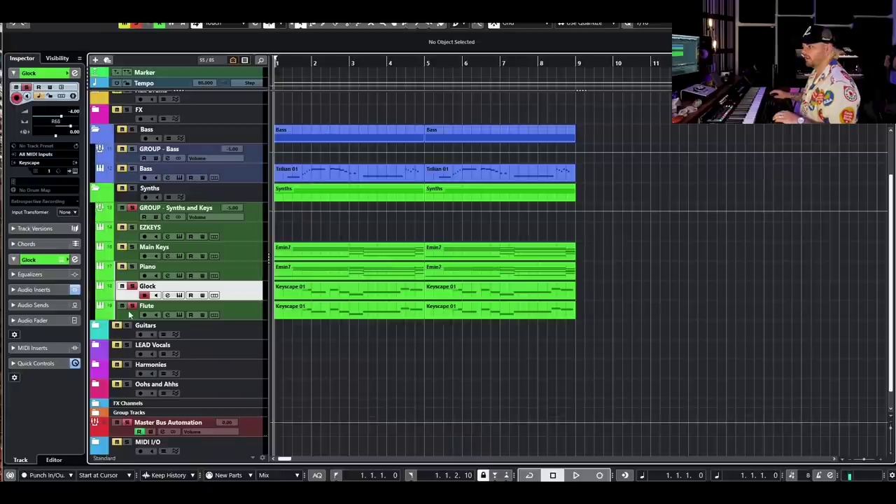
left_click(181, 315)
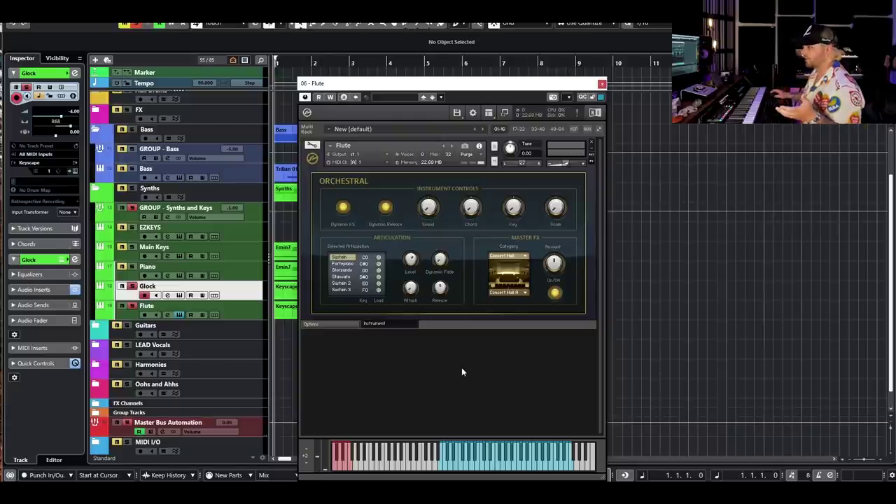
left_click(601, 84)
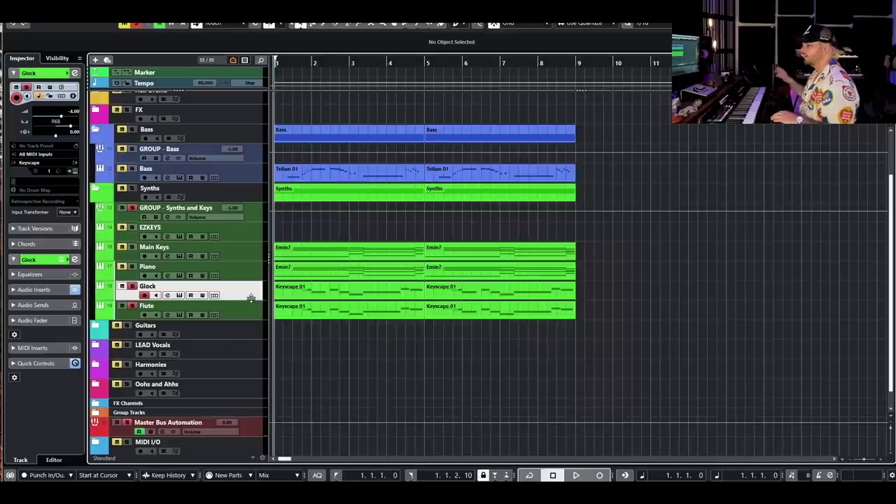
Step: Select the Flute track and play the soloed Glock and Flute melody together from bar 1
left_click(256, 317)
key("space")
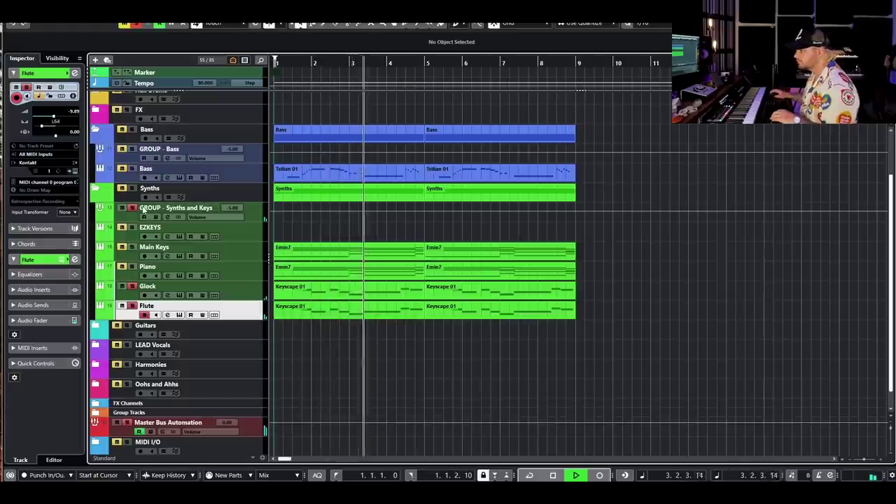
key("space")
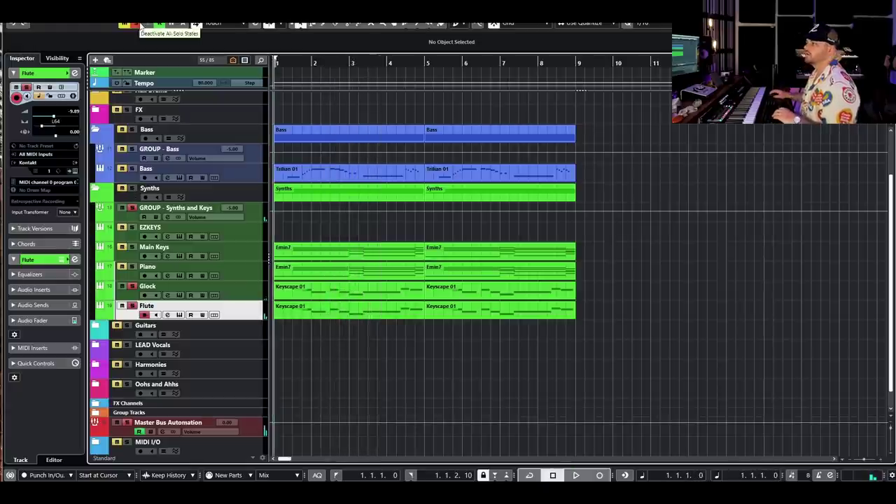
Step: Deactivate all solo states and play the drums, bass, keys, glock and flute together
left_click(139, 23)
key("space")
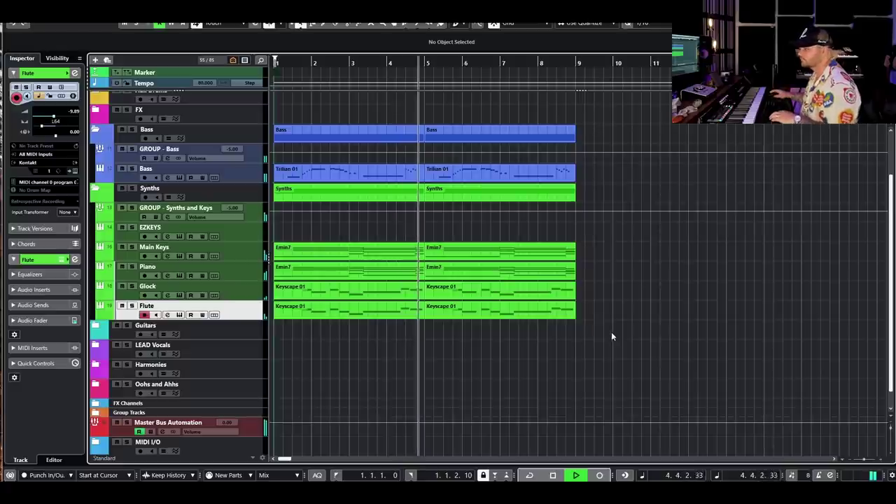
key("space")
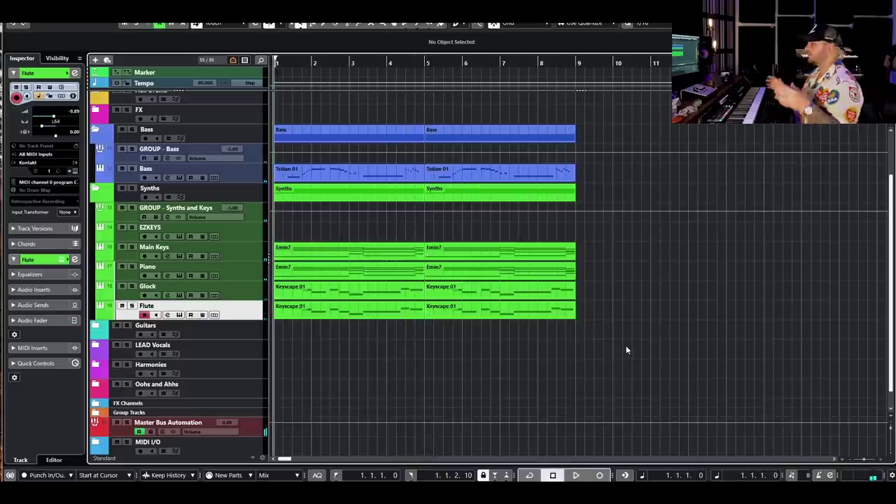
Step: Select all the parts in the arrangement from bar 1 to bar 9 across the drum, bass and synth tracks
scroll(601, 280, "up", 3)
left_click(550, 194)
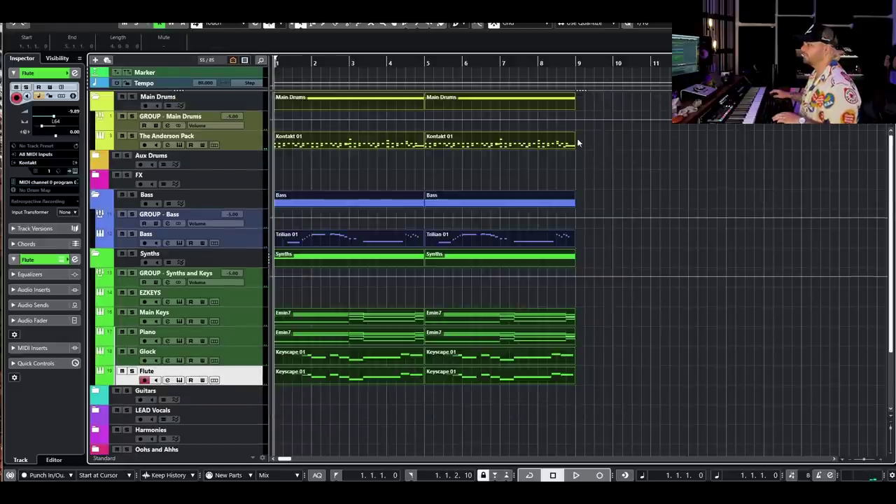
left_click_drag(574, 143, 623, 173)
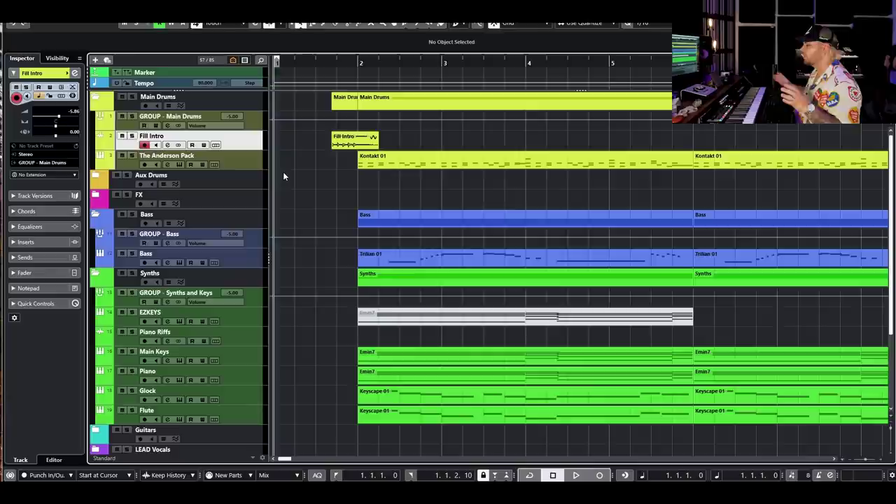
Step: Play the Fill Intro leading into bar 2 from position 1.3.3 and view the whole extended arrangement
left_click(327, 63)
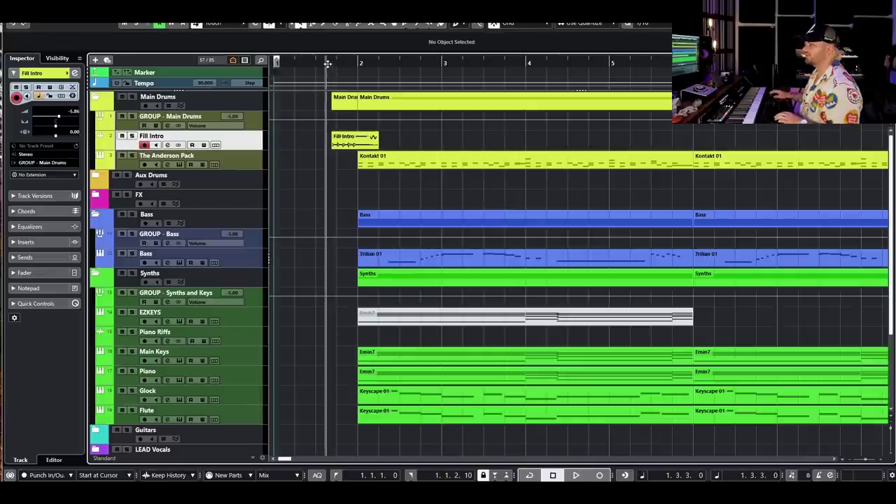
key("h")
key("h")
key("h")
key("h")
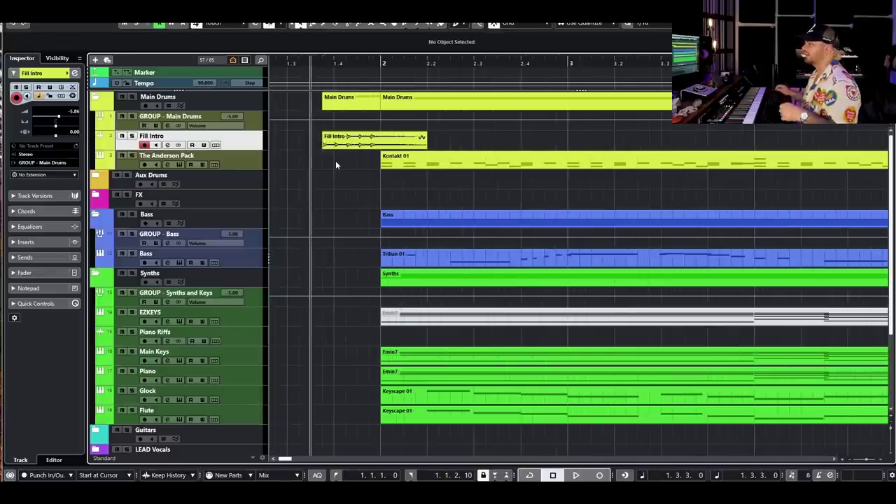
key("space")
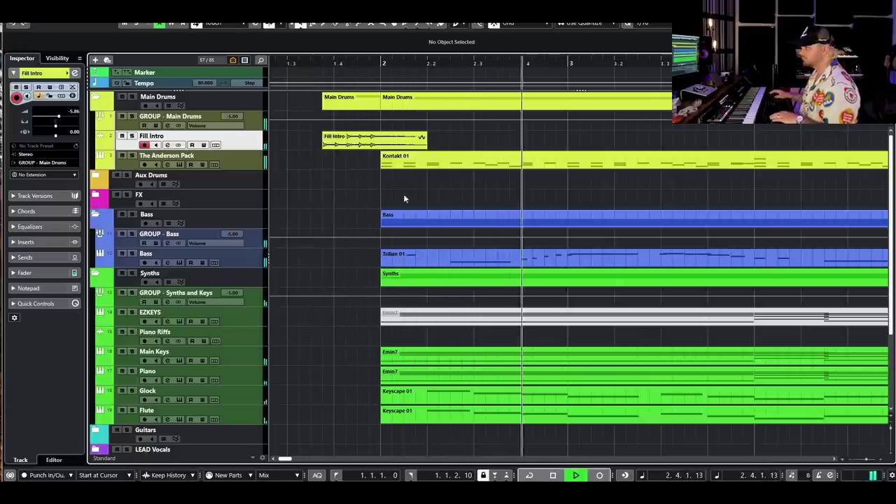
scroll(420, 200, "down", 5)
key("space")
scroll(467, 209, "down", 2)
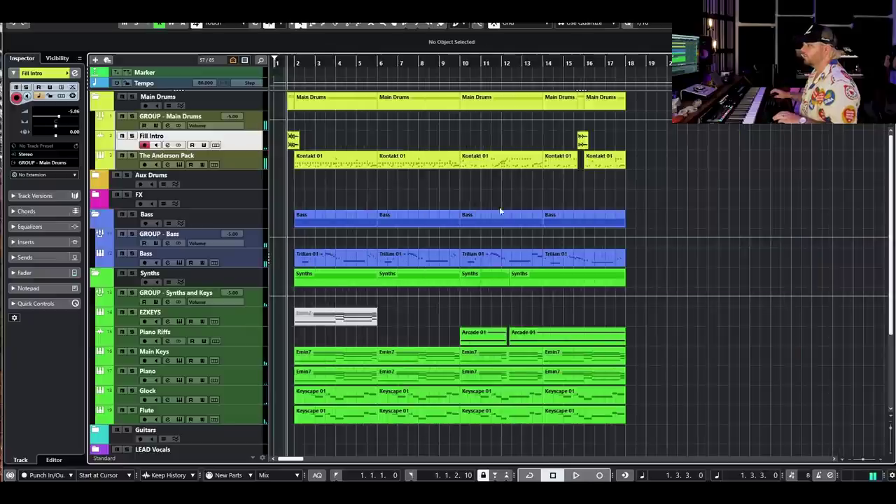
Step: Open the soloed Kontakt 01 drum part at bar 10, play it from position 9.4.4, and examine its fills
scroll(464, 145, "up", 4)
left_click(462, 62)
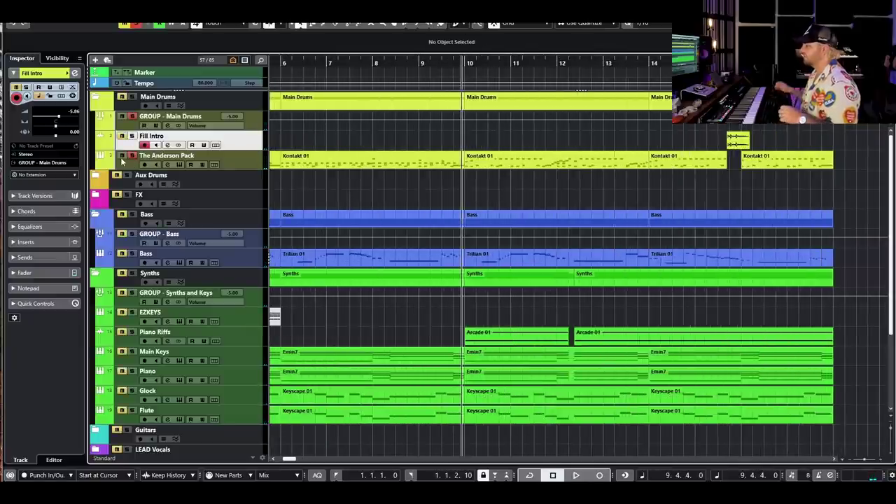
left_click(505, 161)
double_click(505, 161)
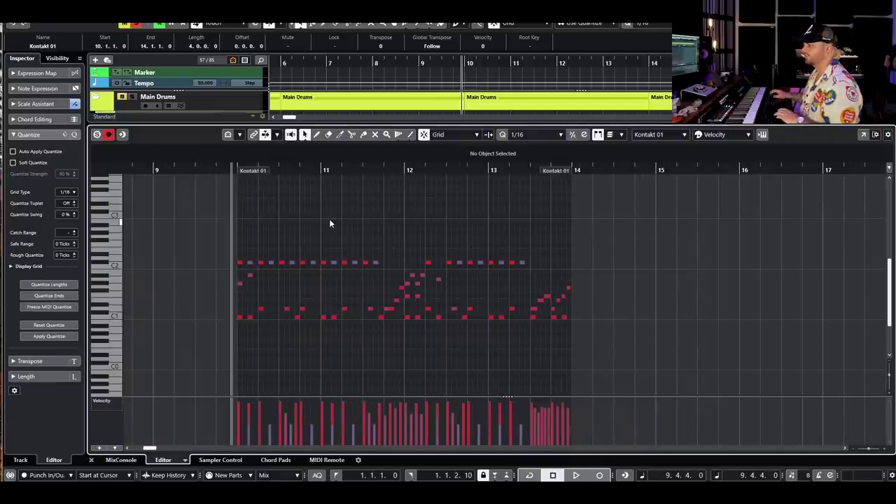
key("space")
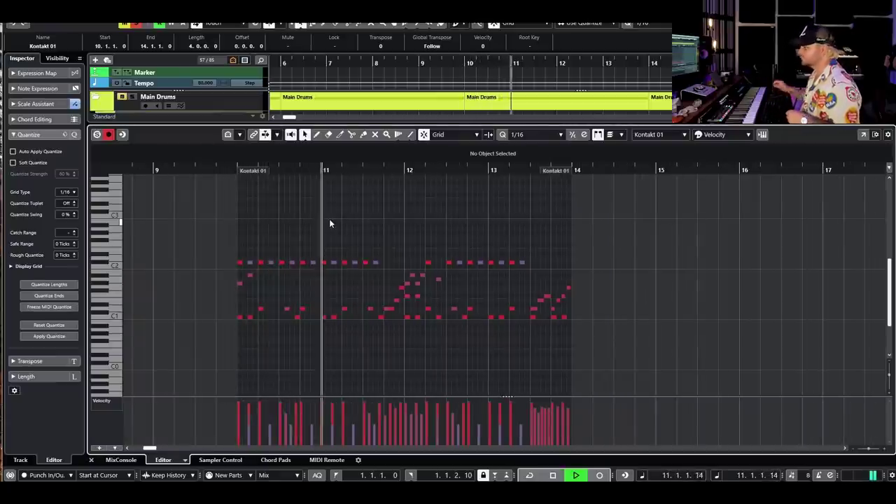
scroll(398, 279, "up", 3)
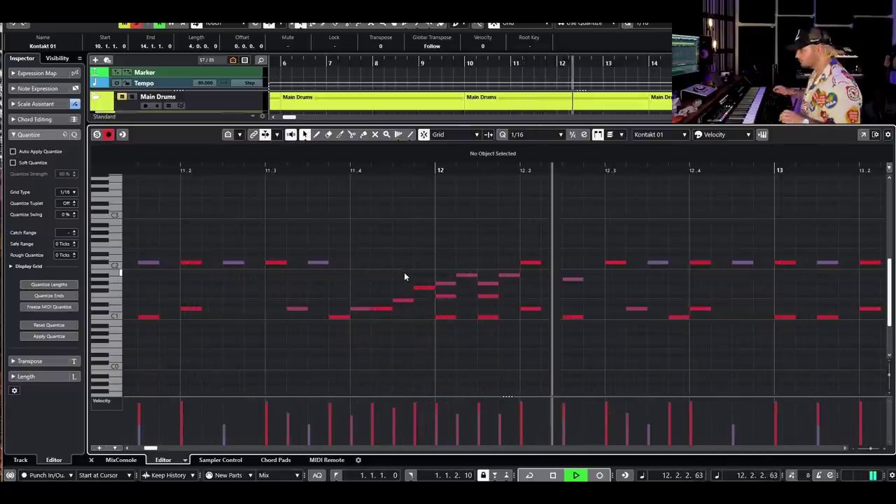
scroll(457, 277, "down", 2)
key("space")
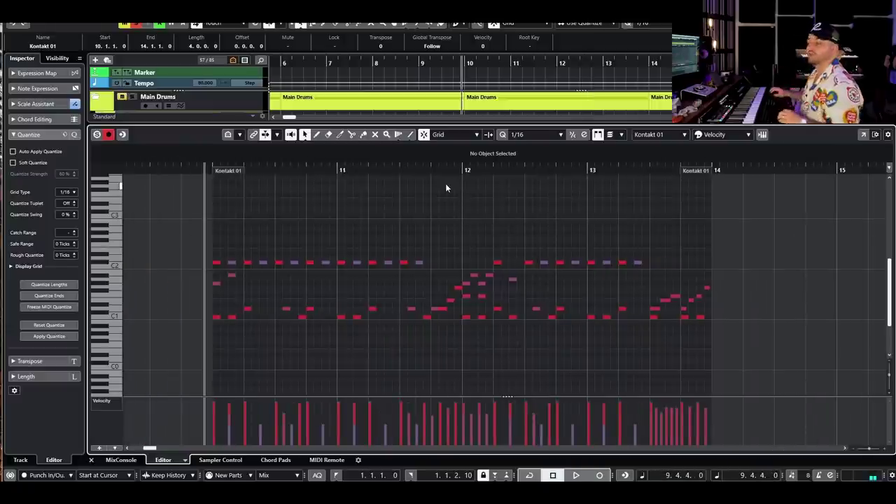
Step: Play the drum fills from position 11.4.4 through bar 13, close the Key Editor, and deselect the drum part
left_click(455, 170)
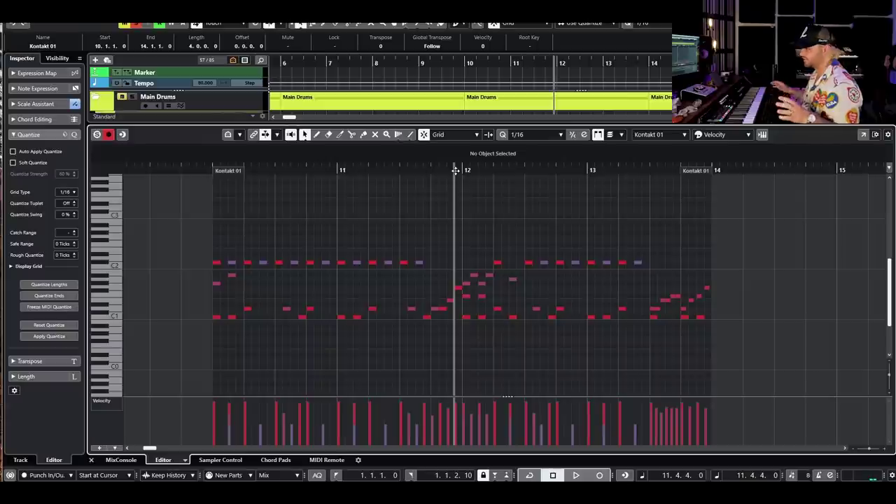
key("space")
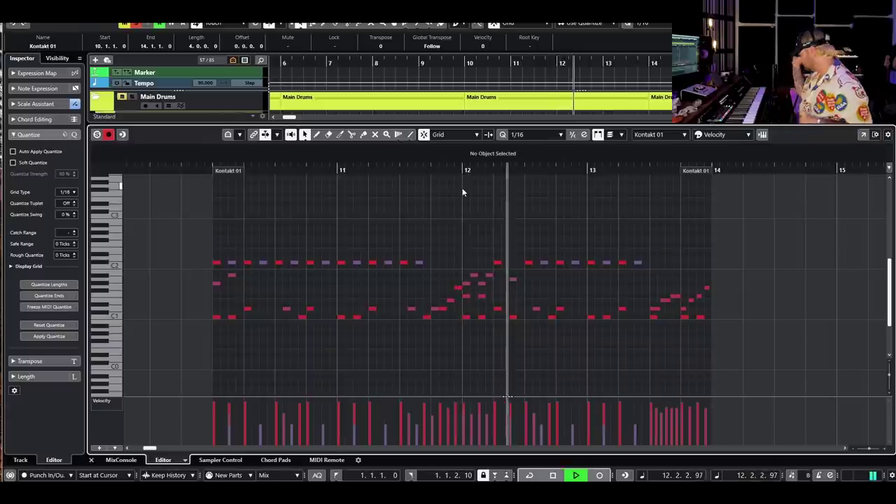
scroll(648, 270, "down", 1)
scroll(641, 272, "up", 2)
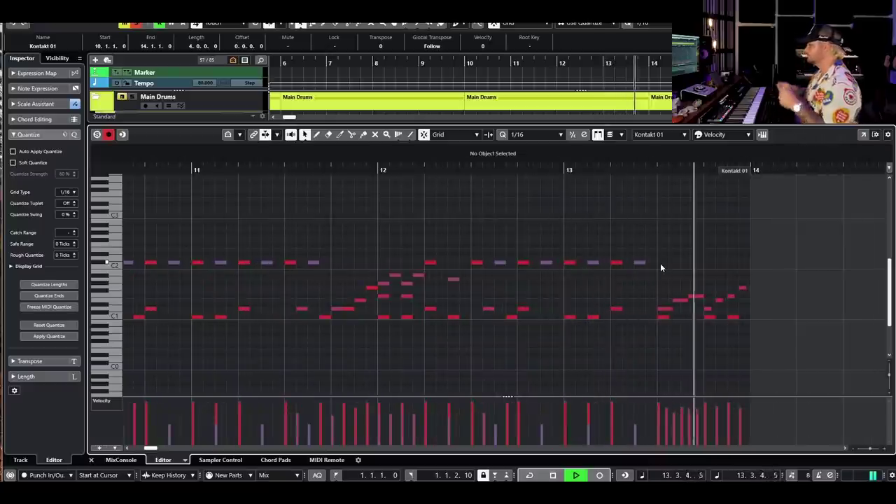
key("space")
left_click_drag(666, 287, 691, 357)
key("Return")
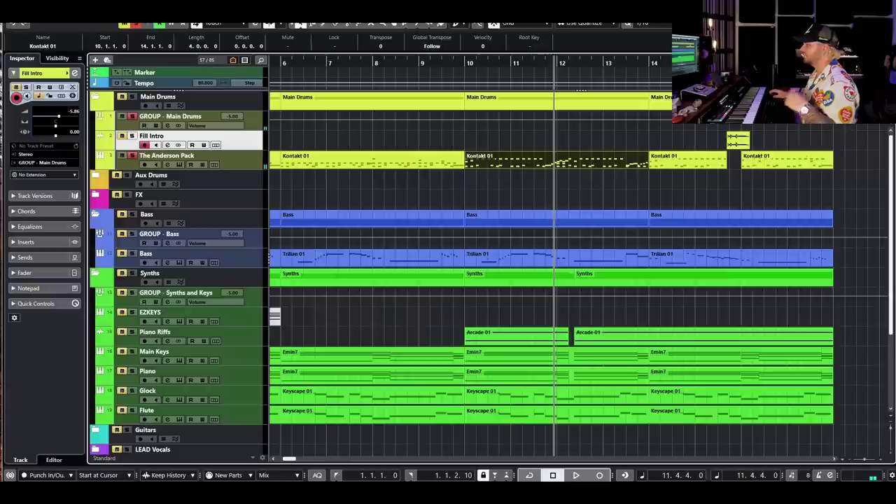
left_click(751, 185)
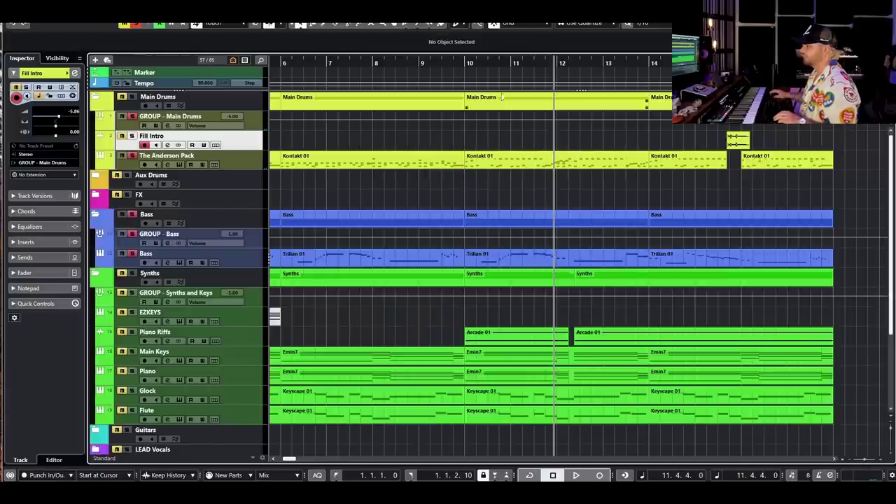
Step: Open the Trilian 01 bass part at bar 10, examine its notes, and close the Key Editor
left_click(463, 63)
double_click(543, 255)
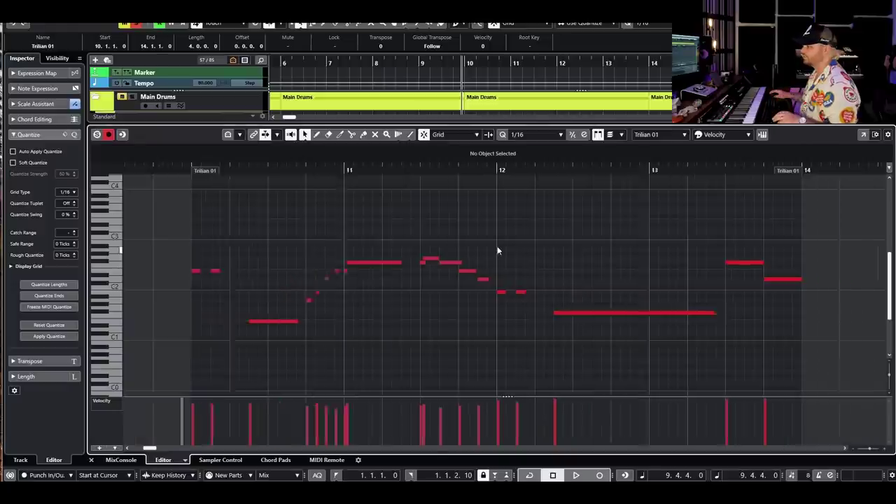
key("ctrl+alt+e")
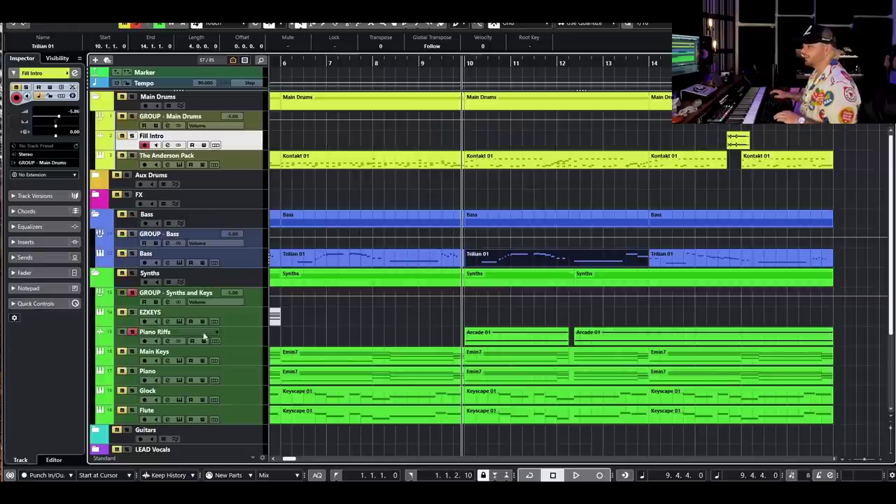
Step: Open the soloed Piano Riffs channel settings, bypass its inserts and equalizer, and play the dry riff from position 9.4.4
left_click(229, 341)
left_click(167, 341)
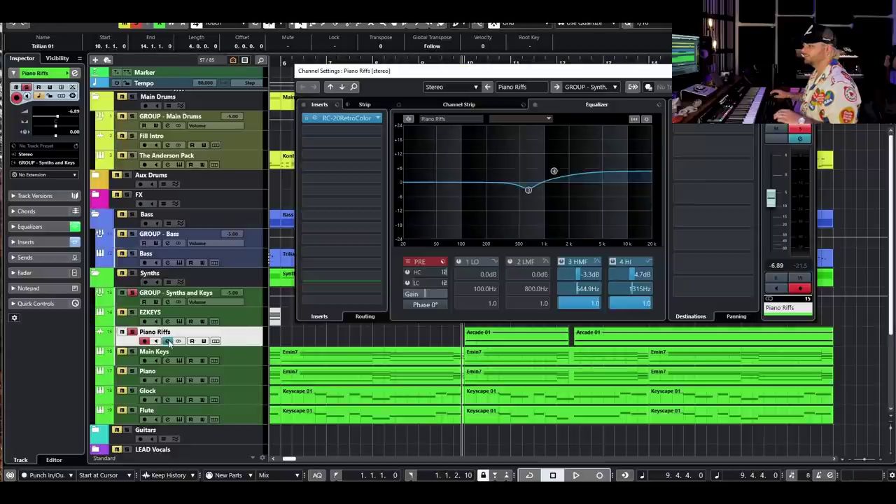
left_click(303, 104)
left_click(535, 104)
left_click_drag(624, 71, 465, 33)
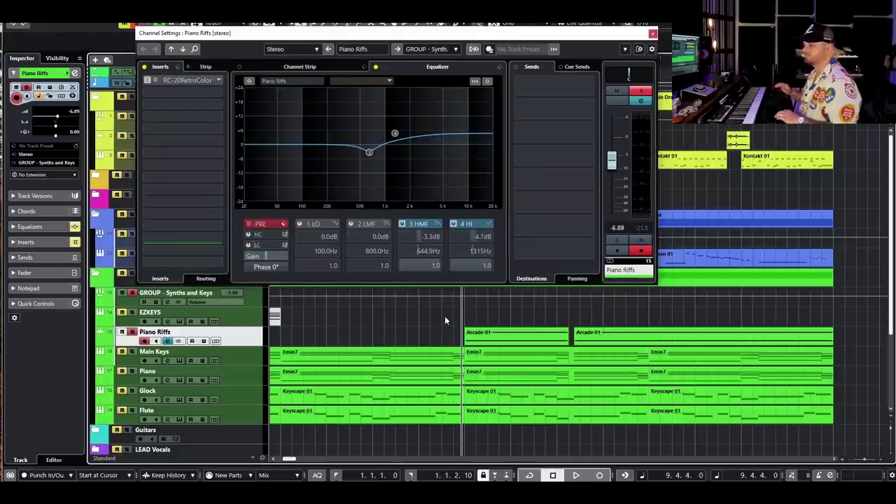
key("space")
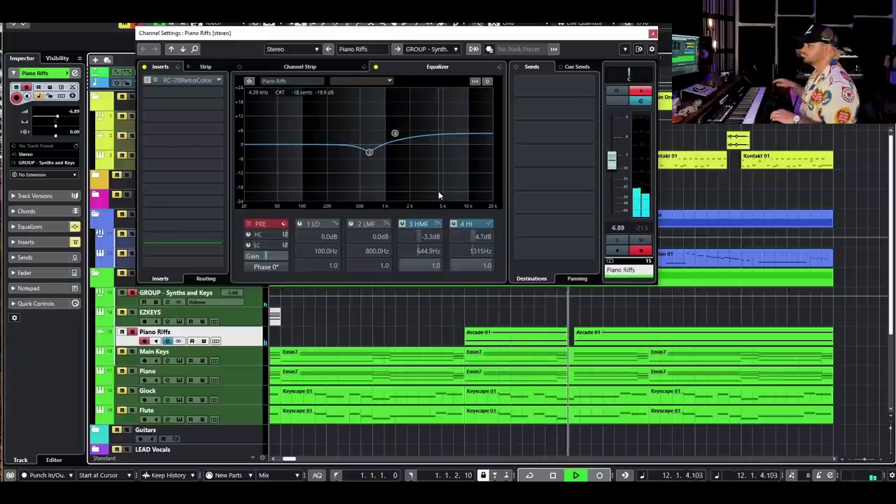
key("space")
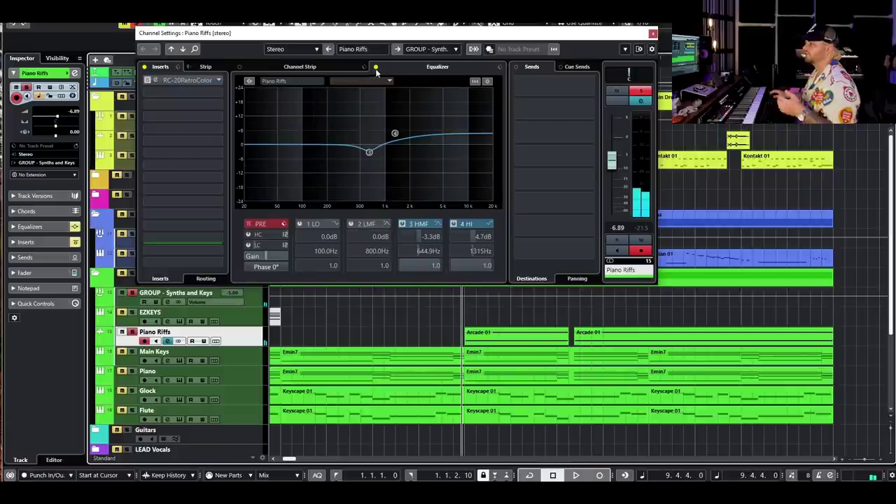
Step: Re-enable the Piano Riffs equalizer and inserts, and play the processed riff from position 9.4.4 while viewing RC-20 Retro Color
left_click(376, 67)
left_click(142, 67)
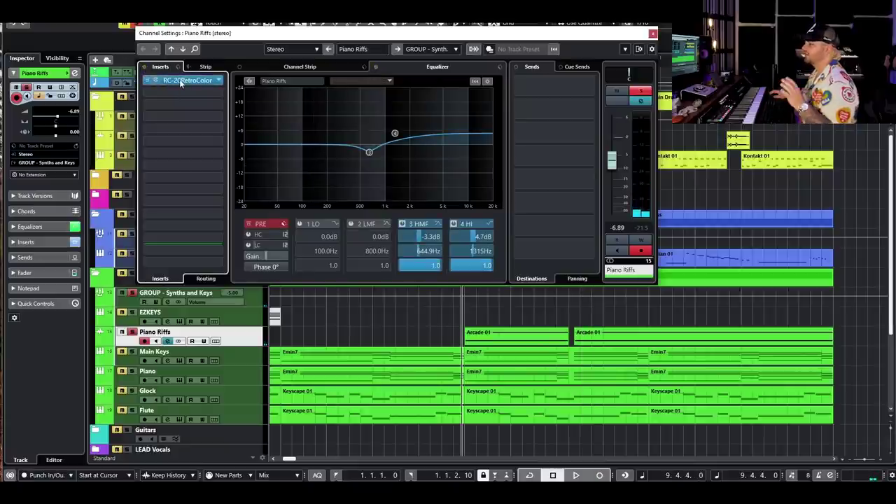
left_click(181, 81)
left_click_drag(889, 76, 359, 112)
key("space")
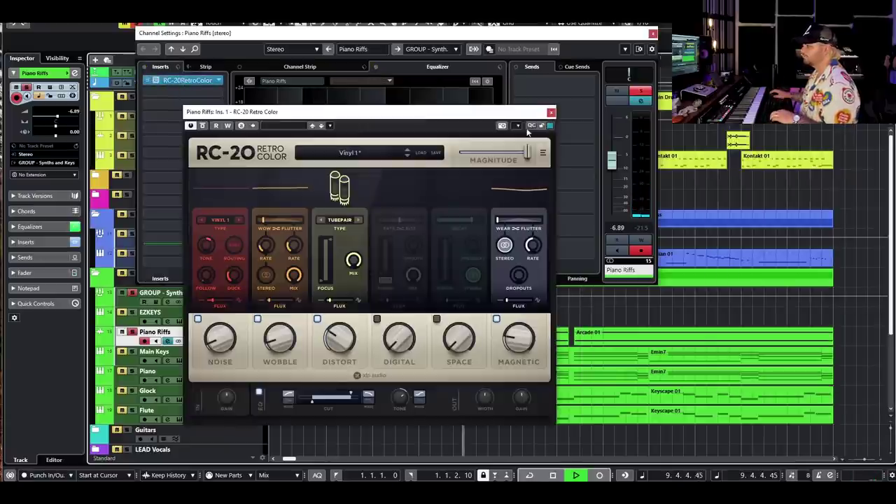
left_click(551, 113)
left_click(652, 33)
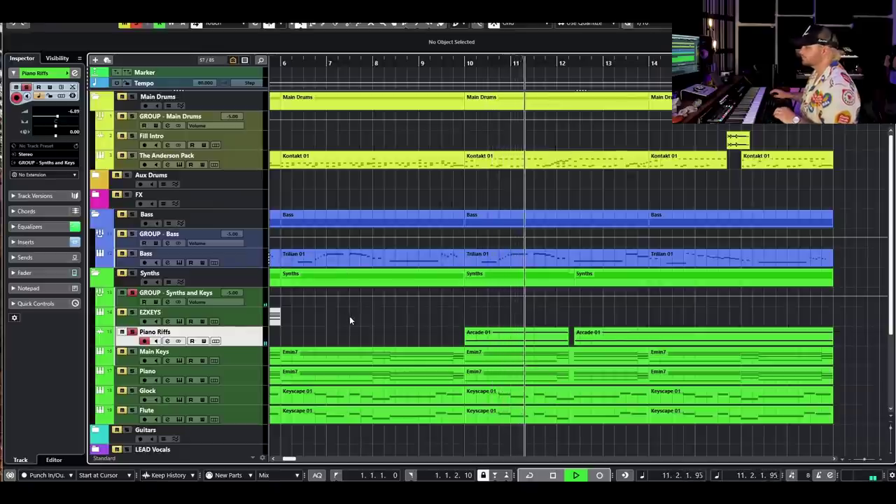
key("space")
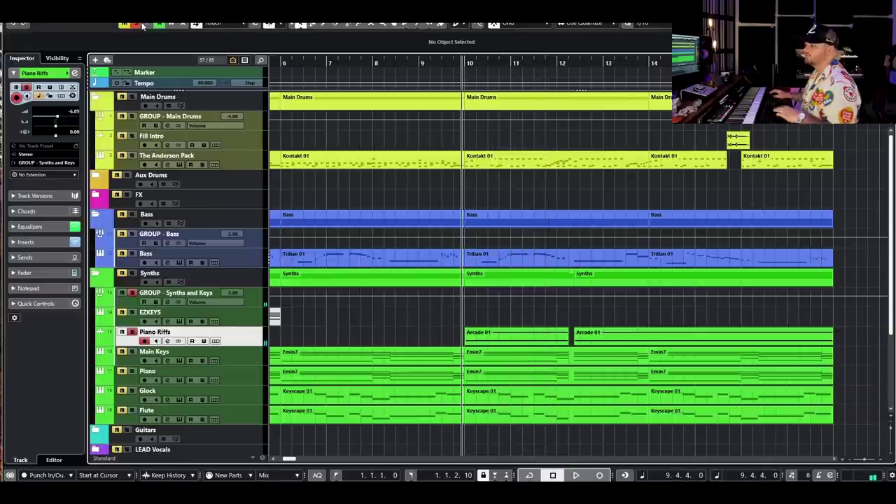
Step: Deactivate all solos and play the full arrangement from position 9.2.4 through the drum fill leading into bar 16
left_click(137, 24)
scroll(434, 313, "down", 2)
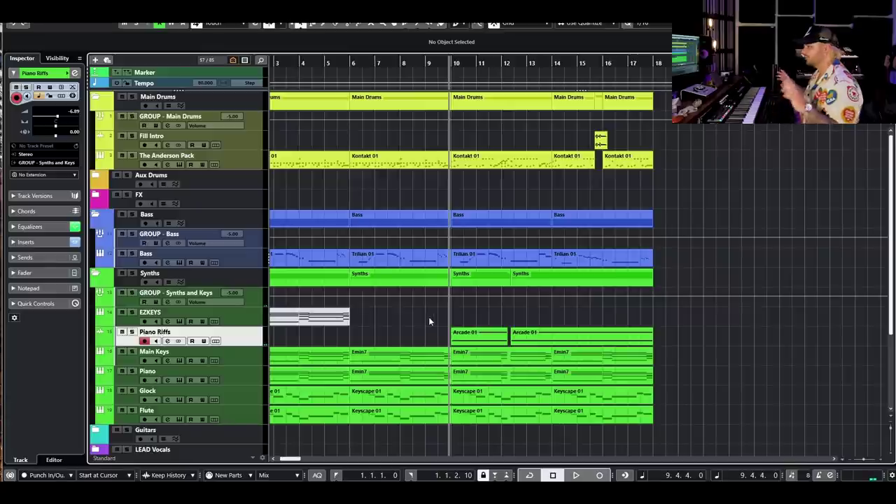
key("g")
left_click(390, 63)
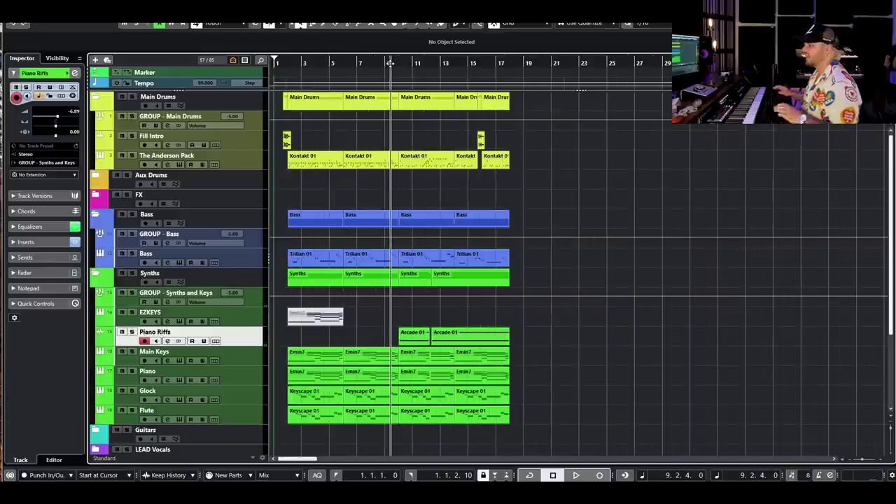
key("space")
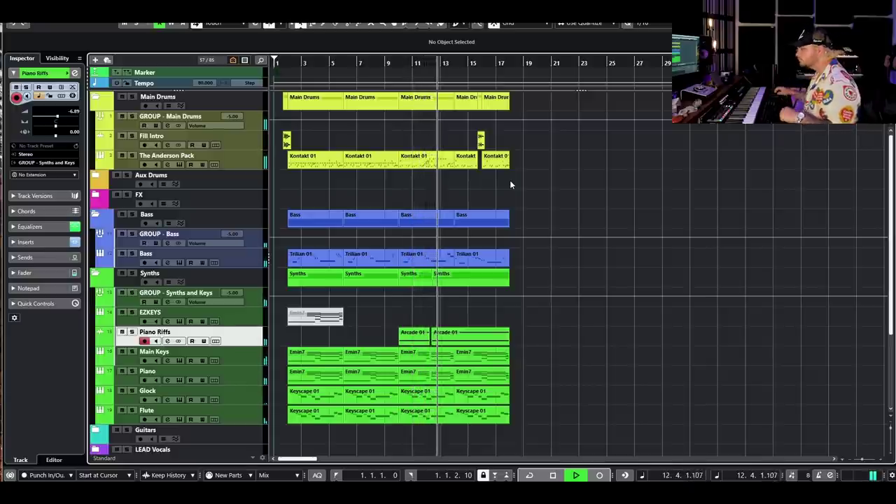
scroll(526, 193, "up", 2)
scroll(565, 189, "left", 2)
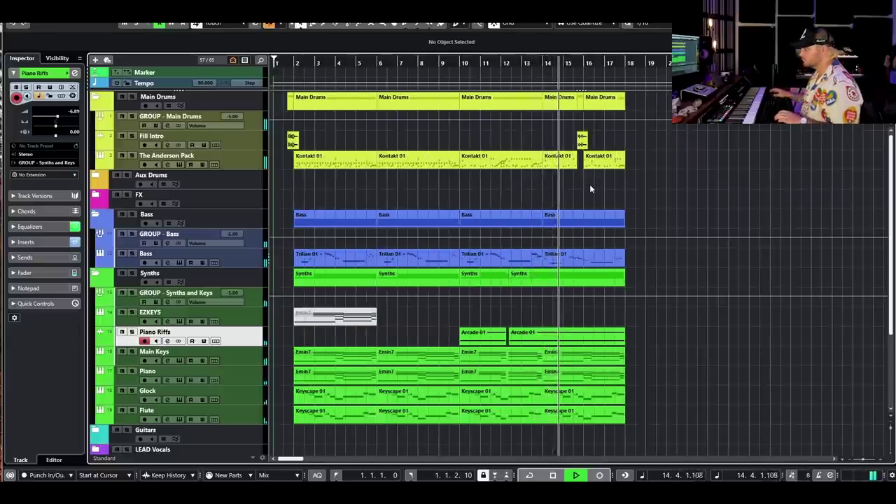
key("h")
key("h")
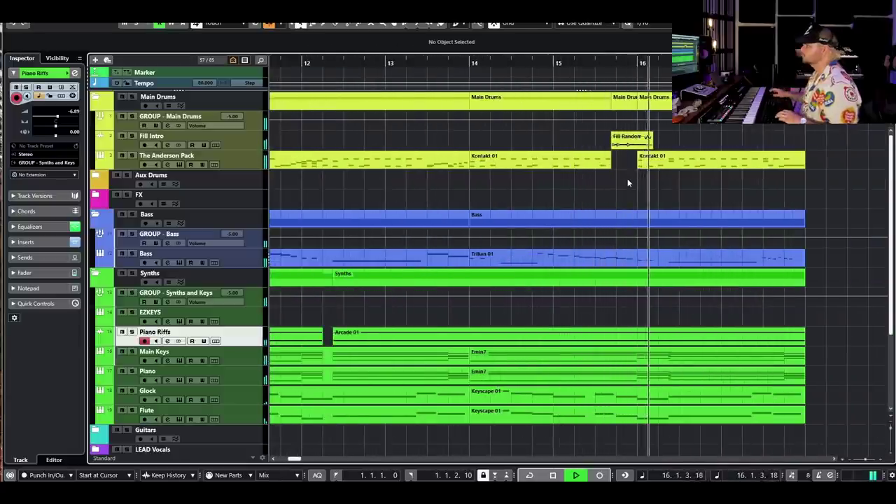
key("space")
Step: Play the soloed Fill Random clip from position 15.3.3 and look over the whole arrangement up to bar 18
left_click(605, 64)
key("space")
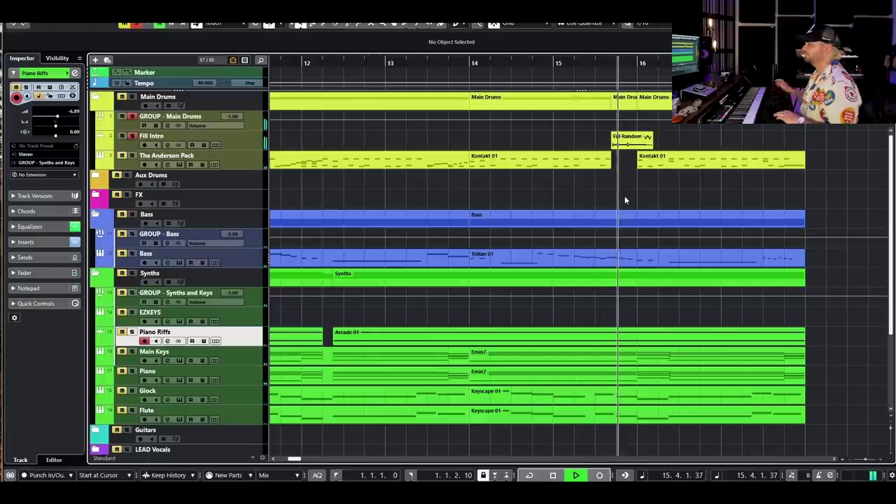
key("space")
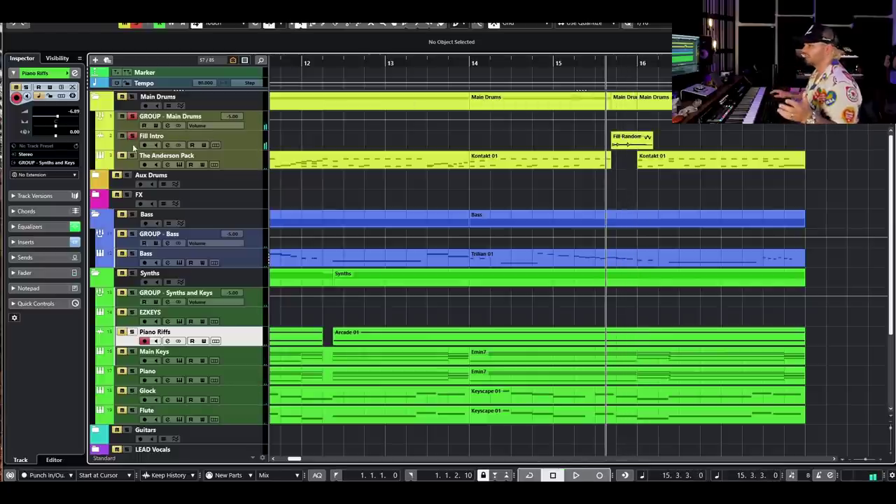
key("g")
key("g")
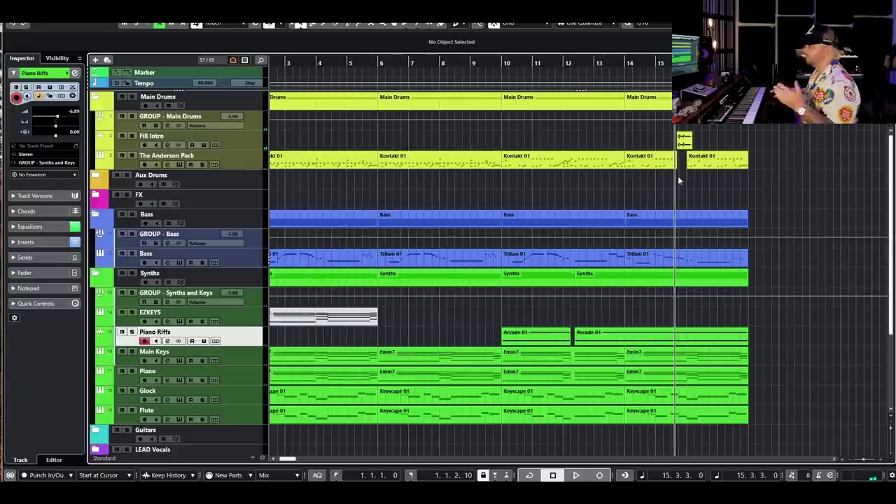
key("g")
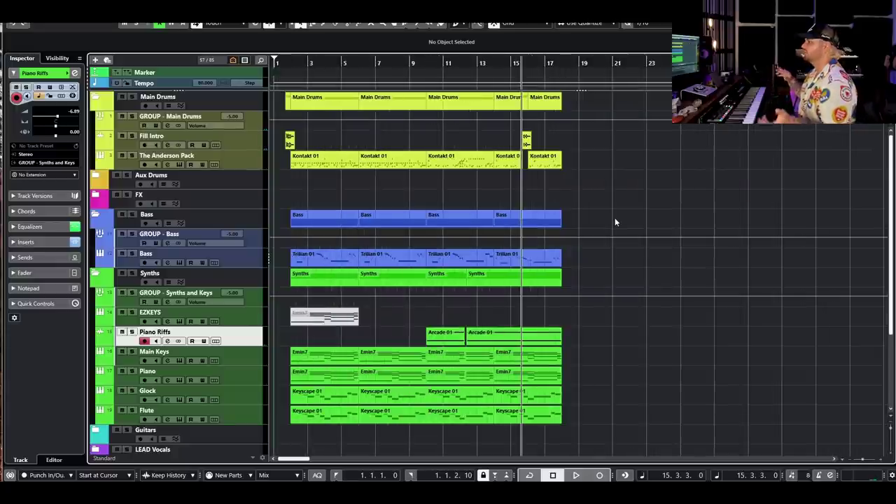
scroll(608, 352, "down", 5)
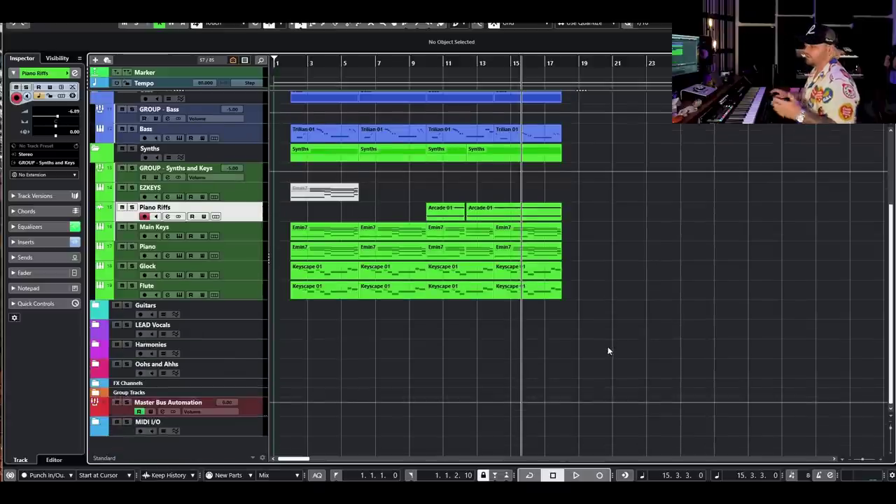
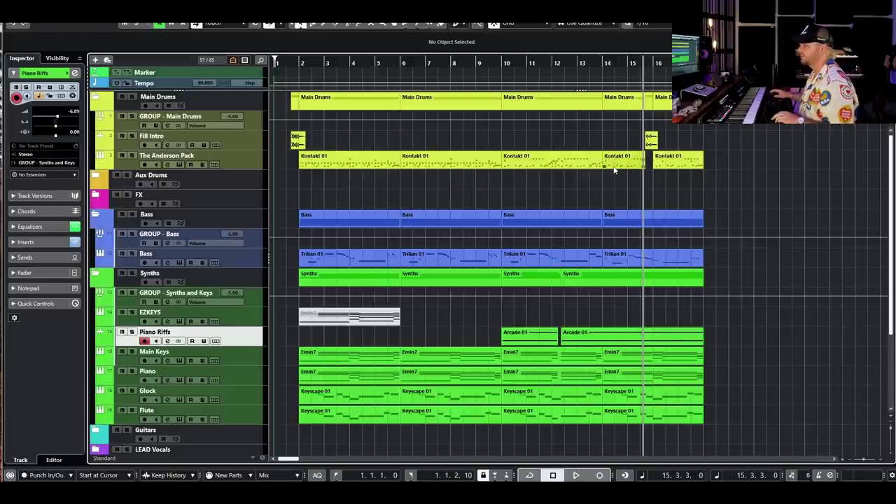
scroll(613, 170, "right", 3)
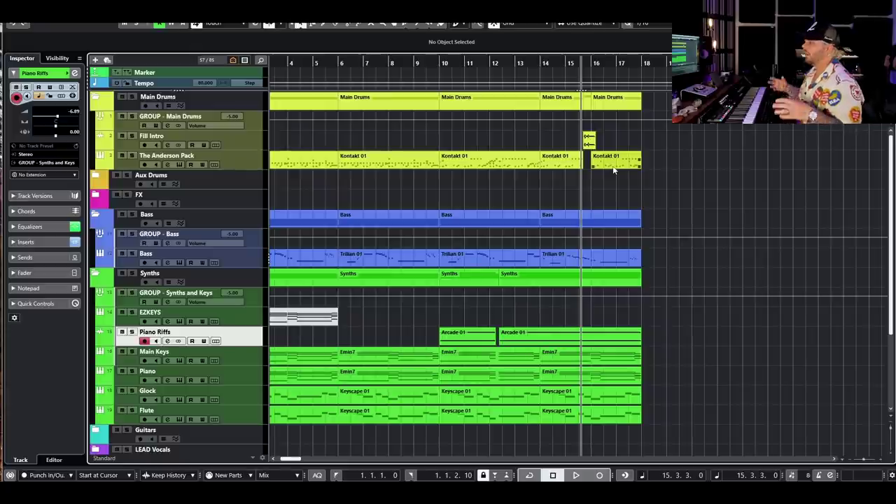
scroll(614, 169, "down", 2)
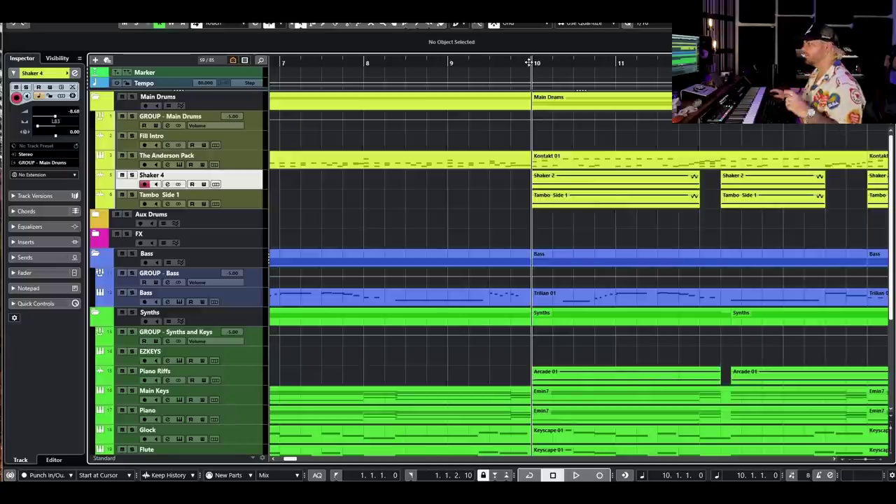
Step: Solo the Shaker 4 and Tambo Side 1 tracks and play their parts from bar 10
scroll(573, 241, "right", 3)
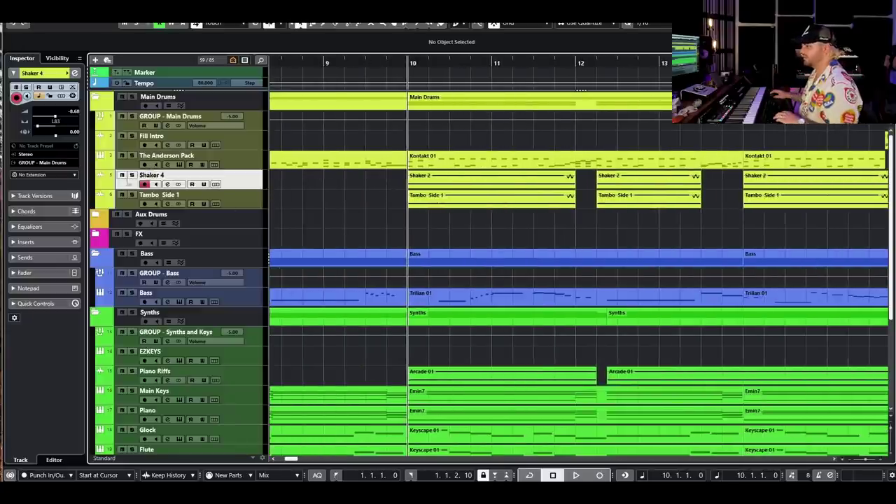
left_click(132, 175)
left_click(131, 195)
left_click(228, 199)
left_click(236, 178)
key("space")
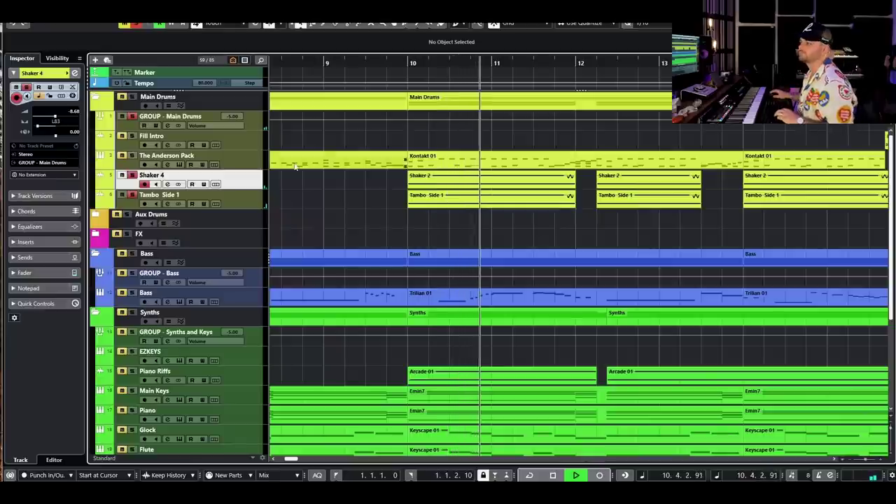
key("space")
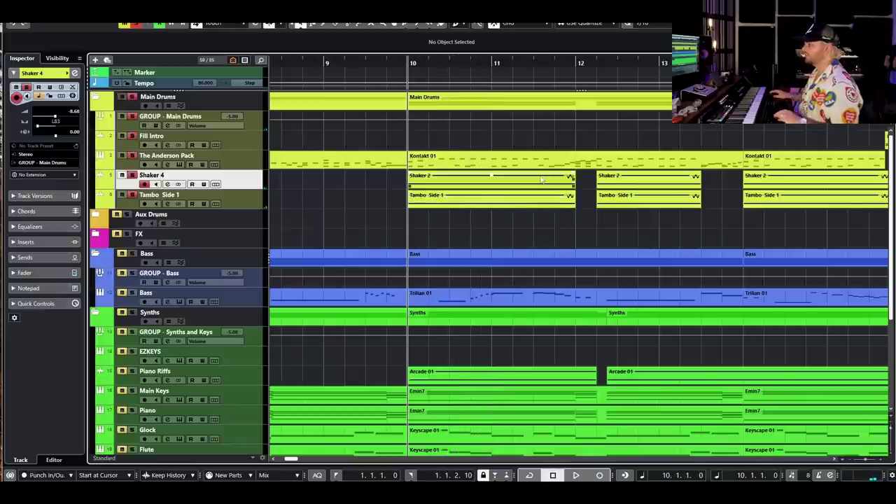
Step: Play the full mix with the shaker and tambourine parts from bar 10
key("g")
key("g")
key("space")
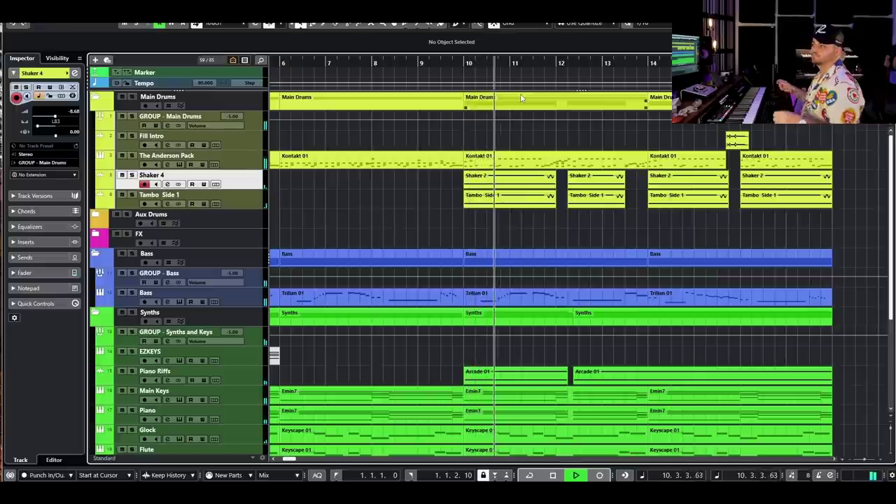
key("space")
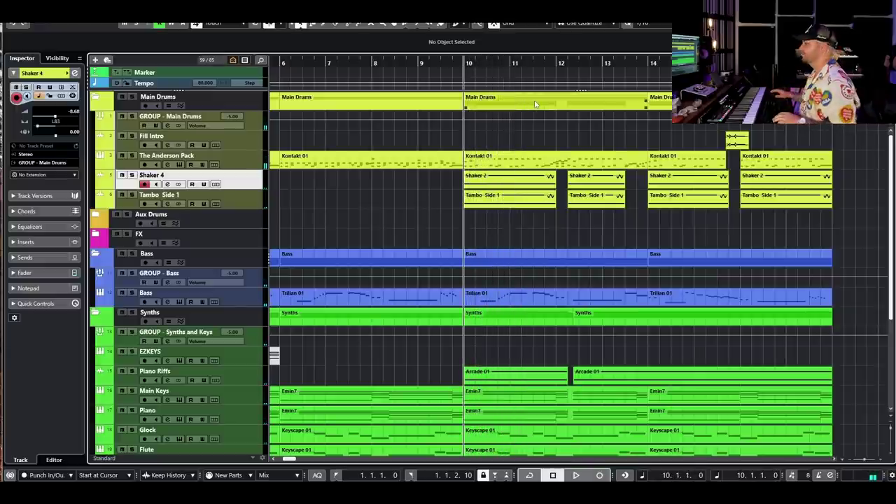
Step: Open the Kontakt 01 drum part spanning bars 18 to 22 and examine its notes in the Key Editor
double_click(535, 103)
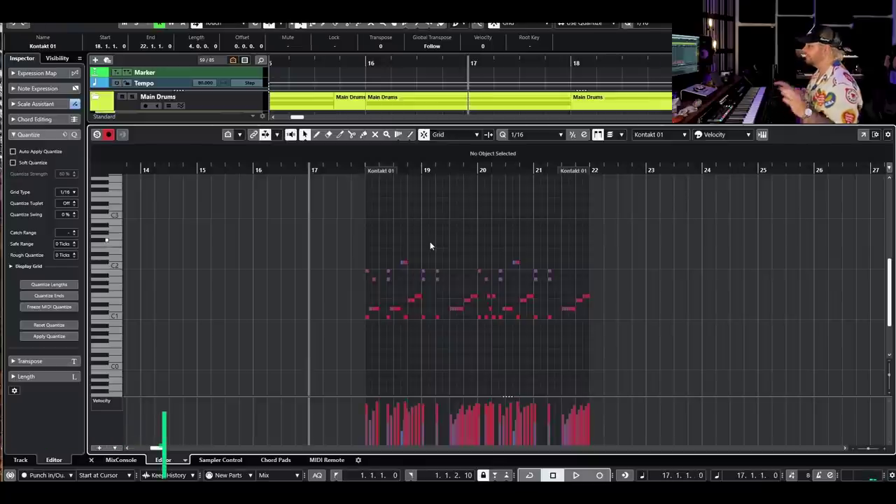
scroll(429, 245, "up", 3)
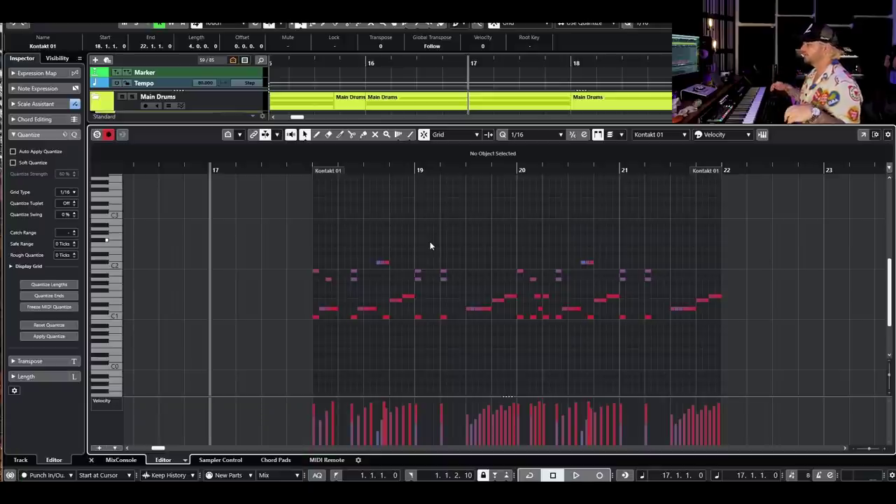
scroll(432, 275, "up", 2)
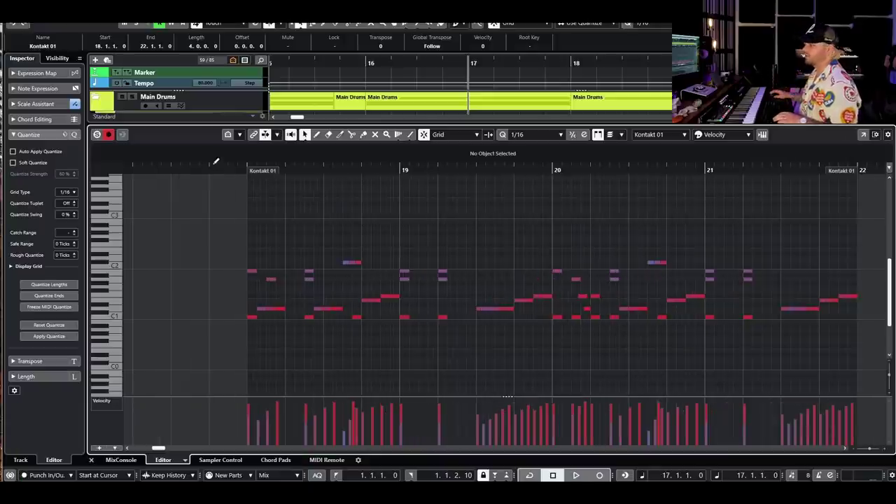
scroll(212, 165, "down", 3)
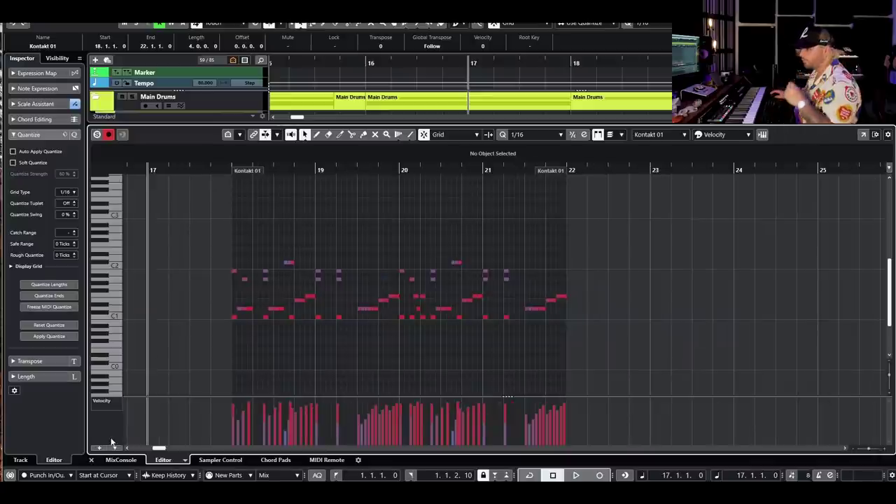
Step: Show the Kontakt 01 drum part in the Drum Editor and play it through to bar 22
left_click(184, 461)
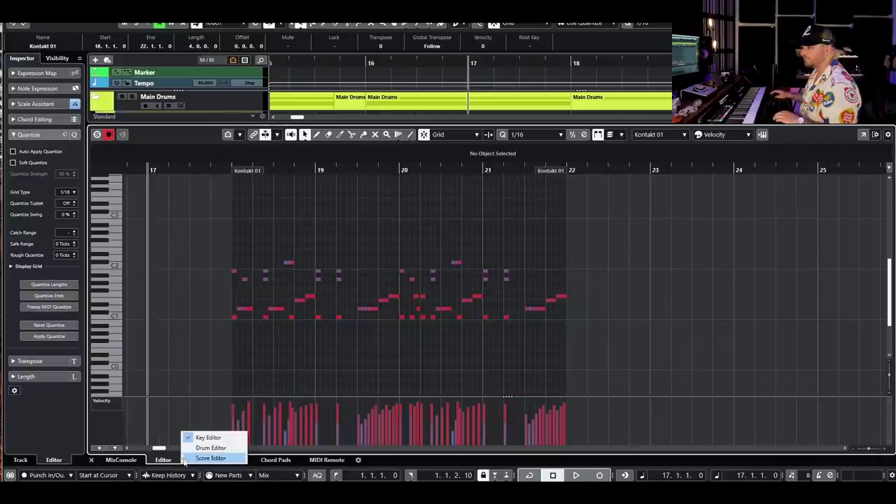
left_click(210, 448)
key("space")
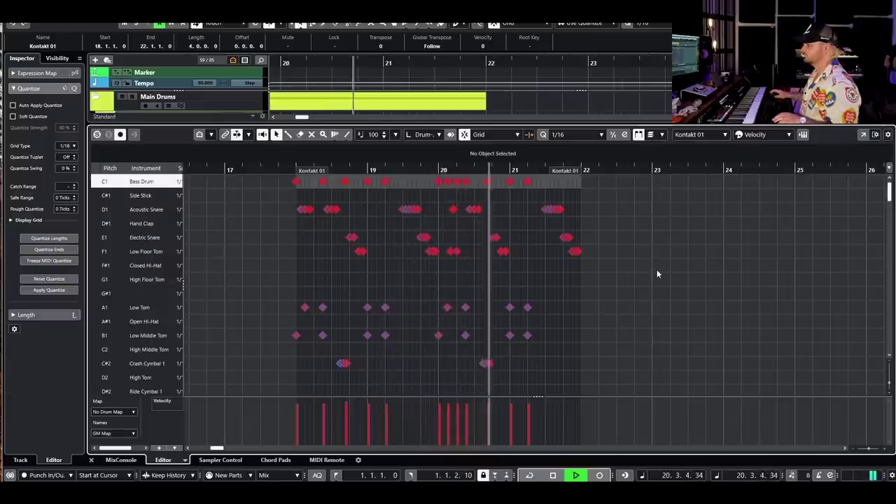
scroll(546, 268, "up", 4)
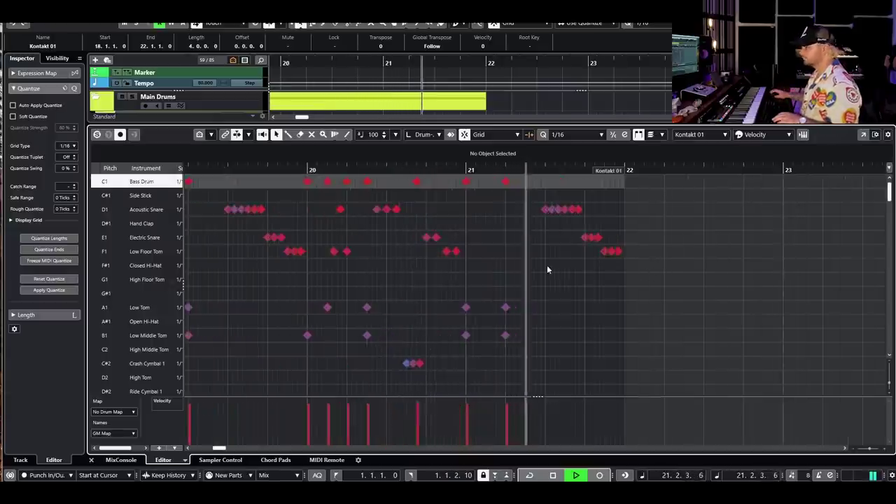
scroll(594, 266, "down", 5)
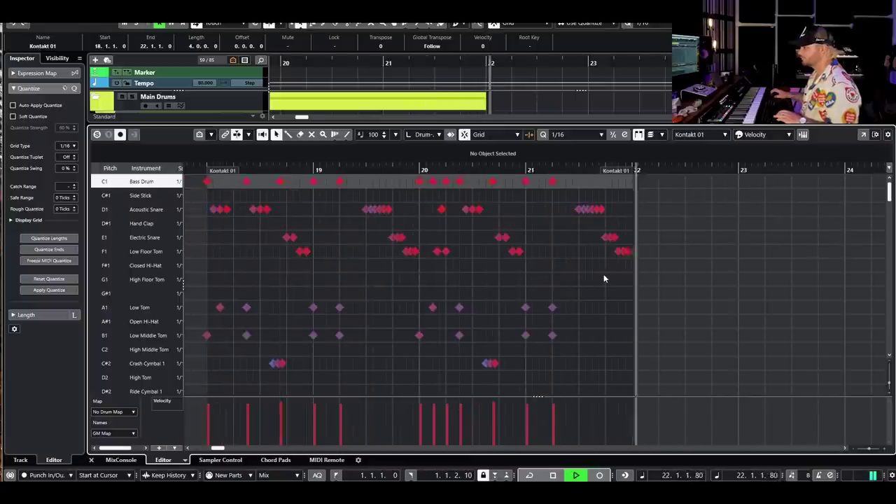
key("space")
scroll(217, 240, "left", 3)
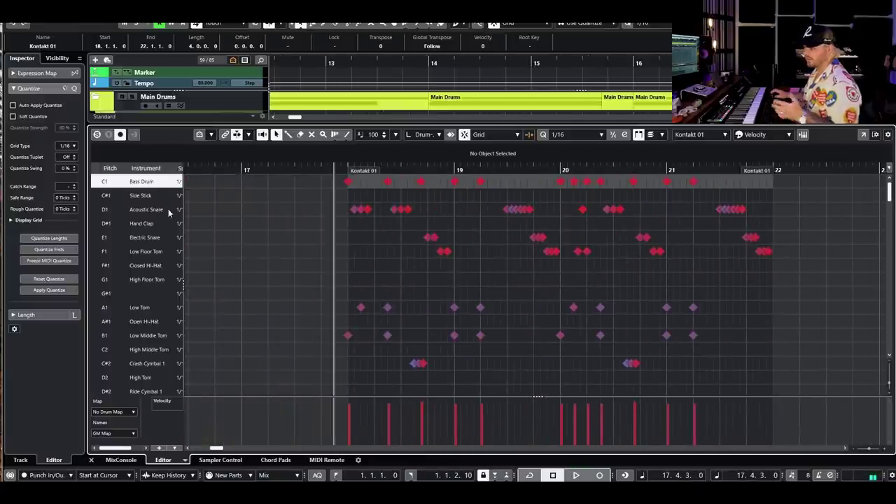
Step: Switch the Kontakt 01 part back to the Key Editor, and close the editor to view the arrangement around bars 14 to 20
left_click(185, 459)
left_click(186, 460)
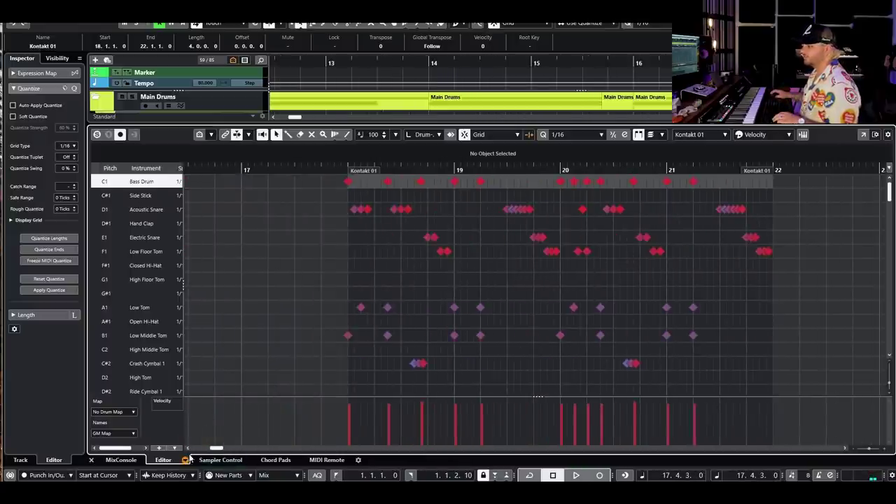
left_click(184, 461)
left_click(208, 437)
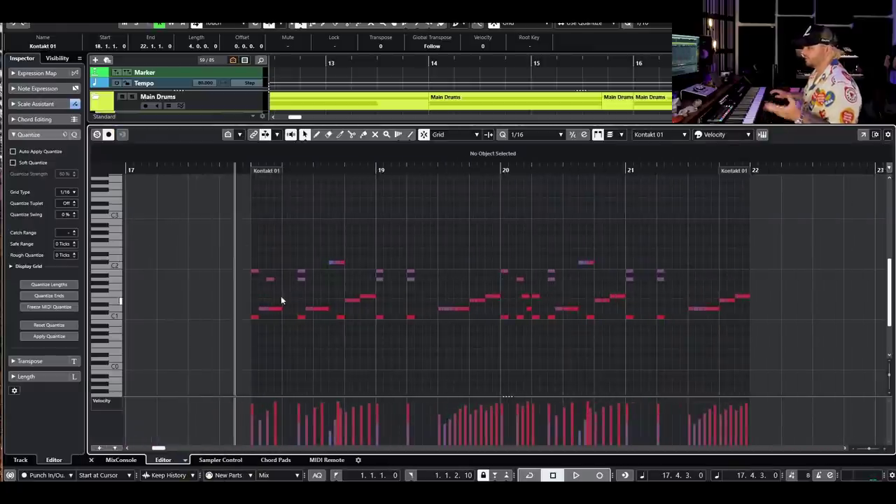
key("r")
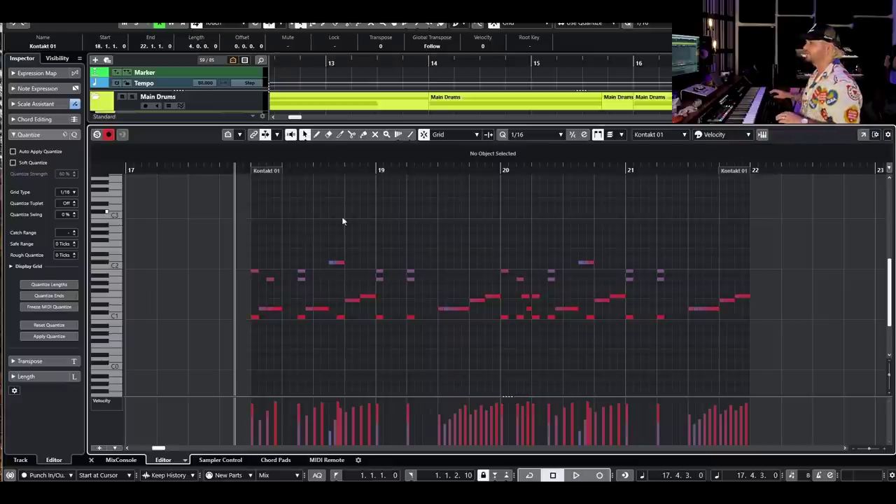
key("Return")
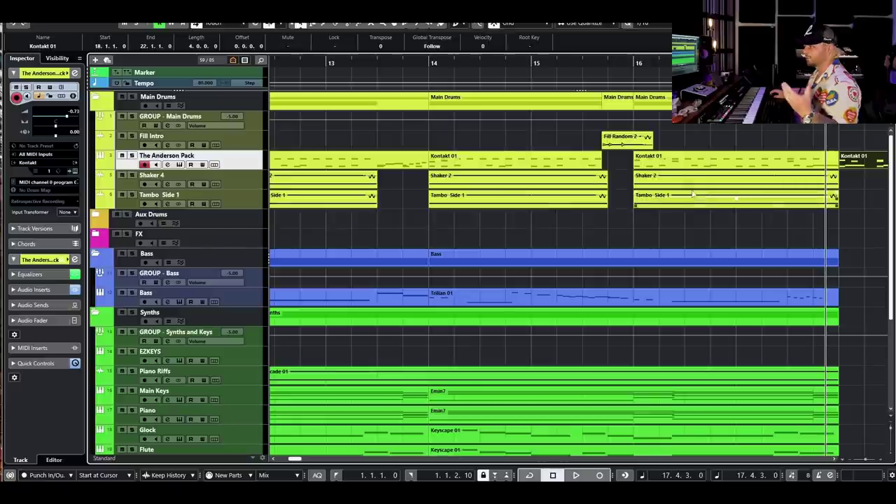
key("g")
key("g")
scroll(682, 220, "right", 1)
scroll(681, 216, "right", 2)
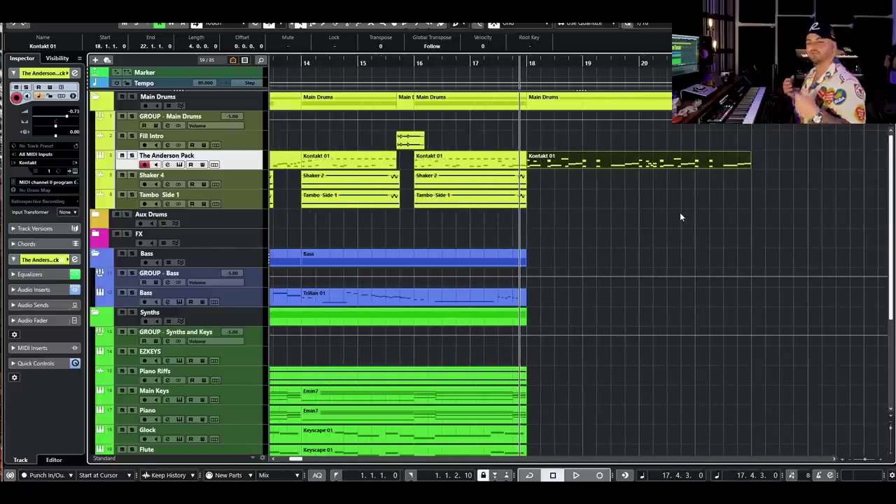
Step: Open the Trilian 01 bass part spanning bars 18 to 22 in the Key Editor, play it and close the editor
double_click(443, 294)
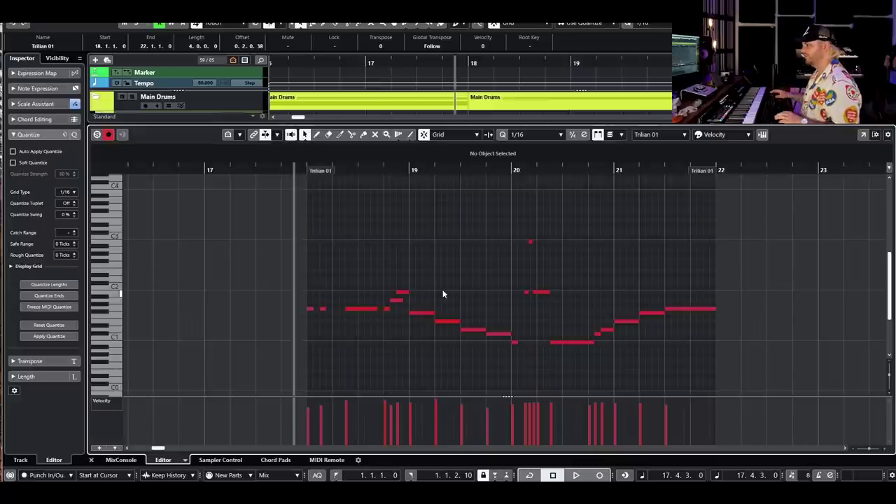
scroll(392, 280, "up", 1)
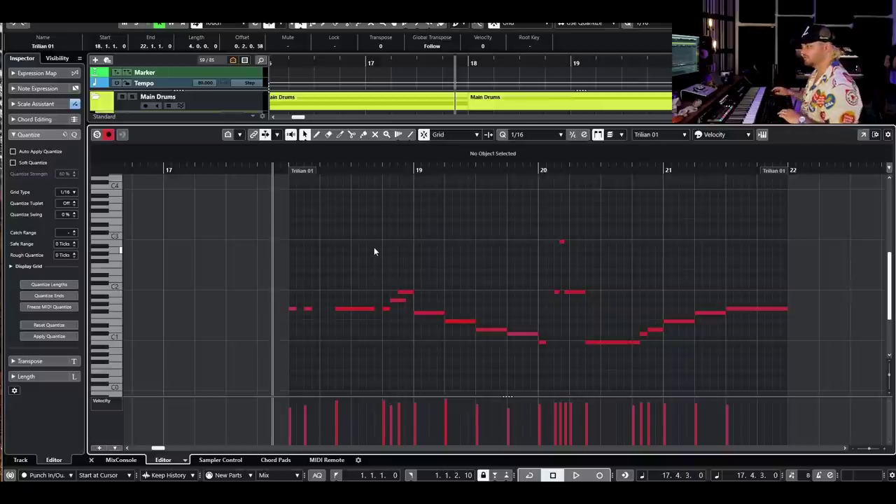
key("space")
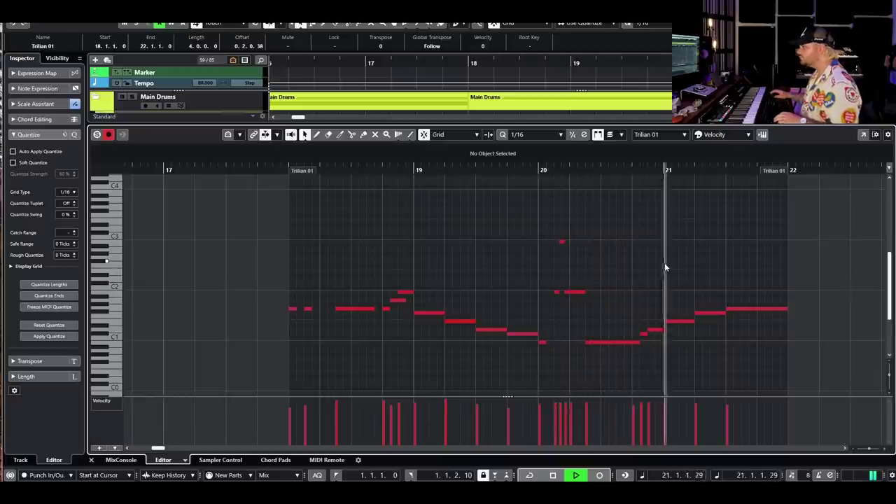
scroll(665, 262, "right", 2)
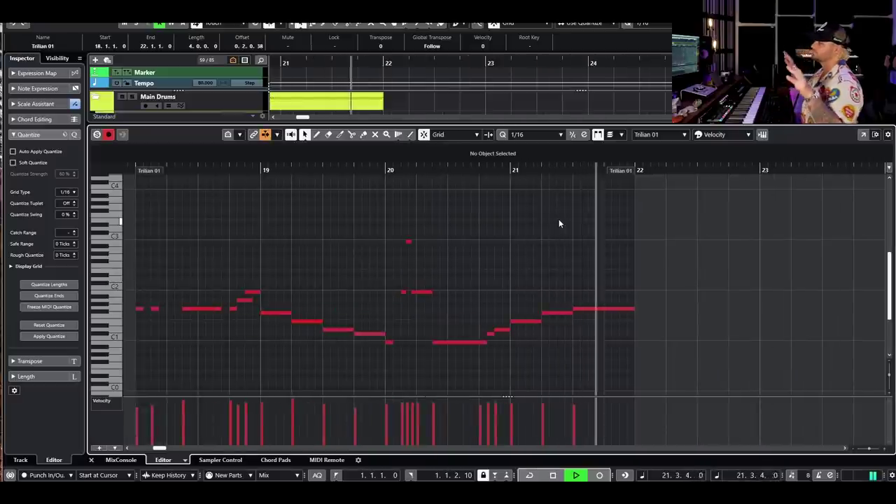
key("space")
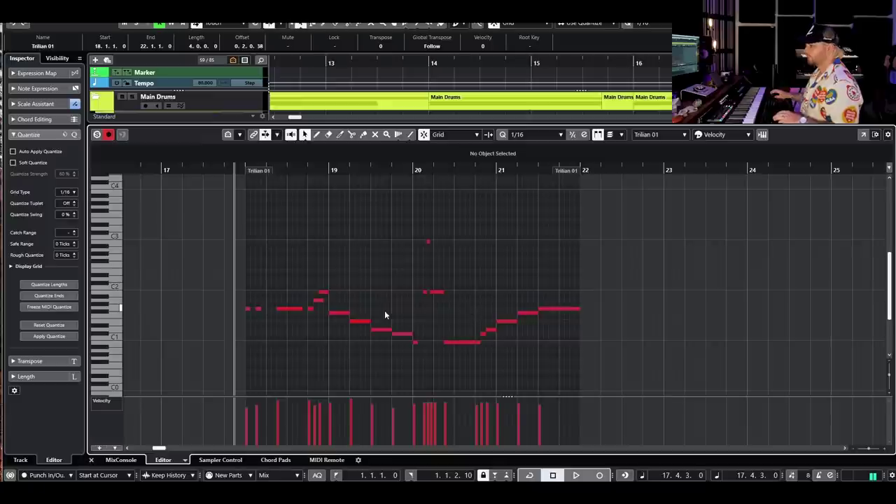
left_click_drag(235, 283, 559, 206)
left_click(652, 295)
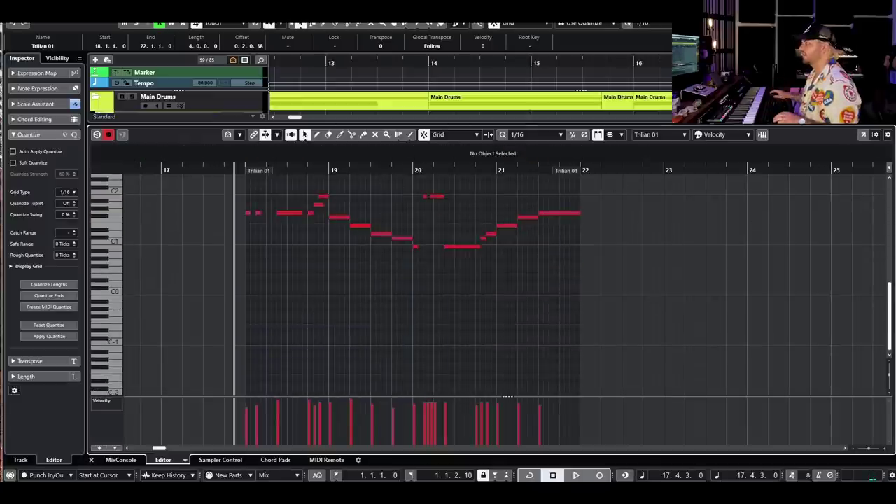
key("ctrl+alt+e")
Step: Play the soloed Main Keys part on the EZKEYS track through bars 18 to 22 with the Dream Machine instrument in view
scroll(672, 224, "right", 1)
scroll(652, 228, "down", 1)
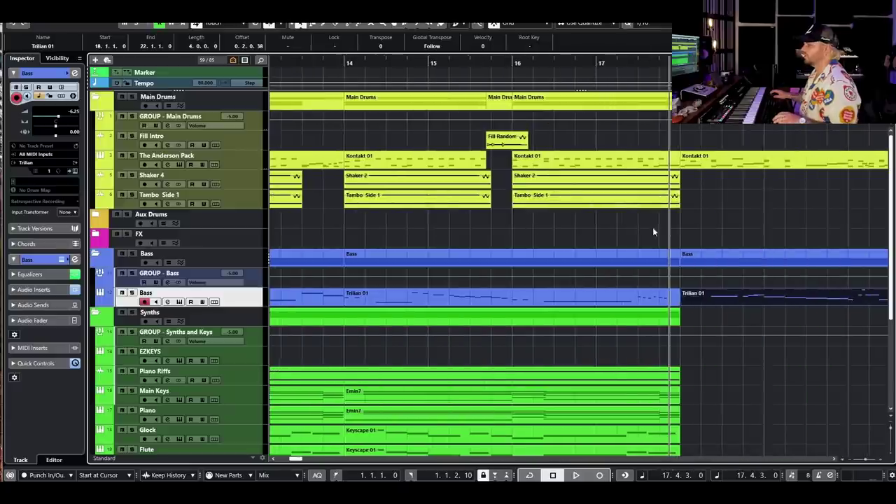
scroll(644, 228, "right", 1)
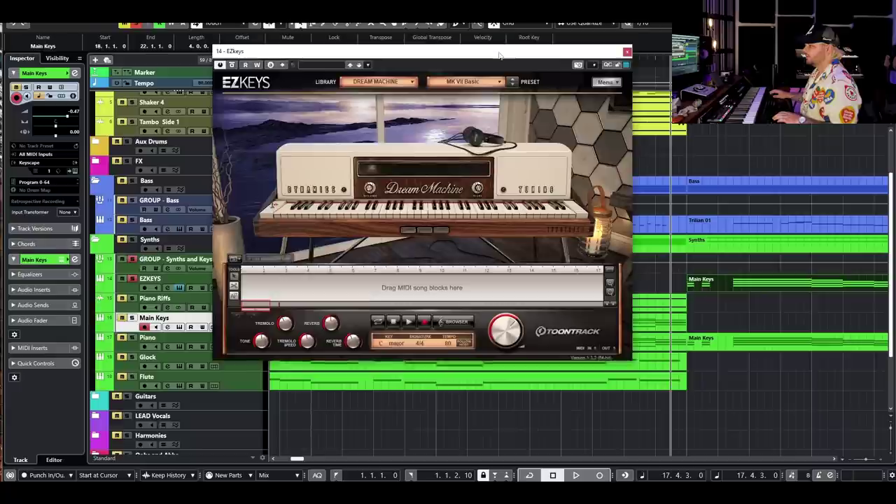
left_click(703, 312)
scroll(707, 313, "down", 2)
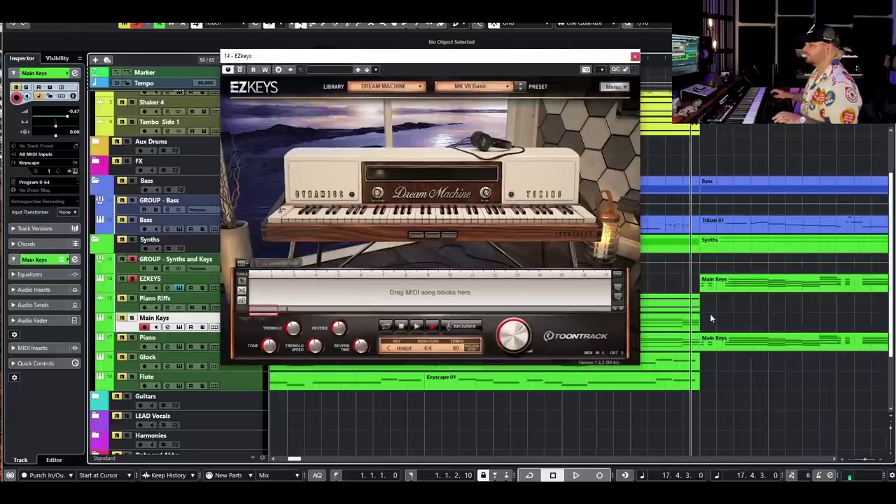
scroll(709, 314, "right", 1)
left_click_drag(436, 67, 422, 66)
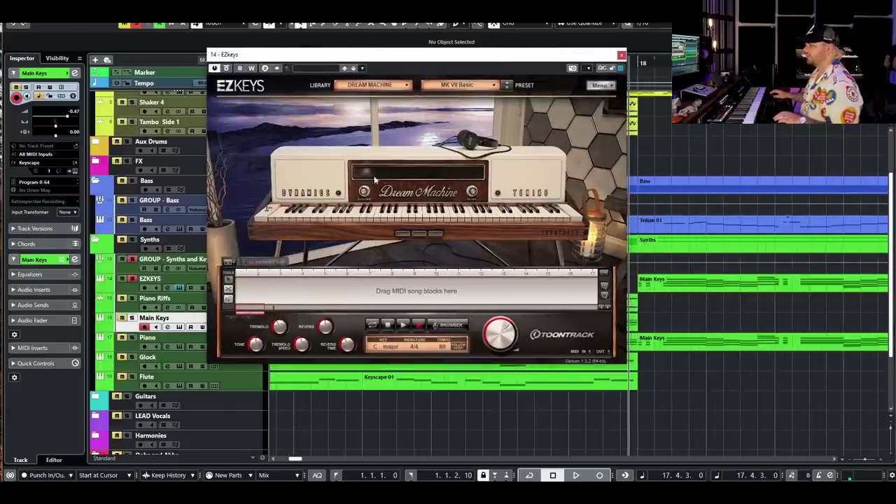
key("space")
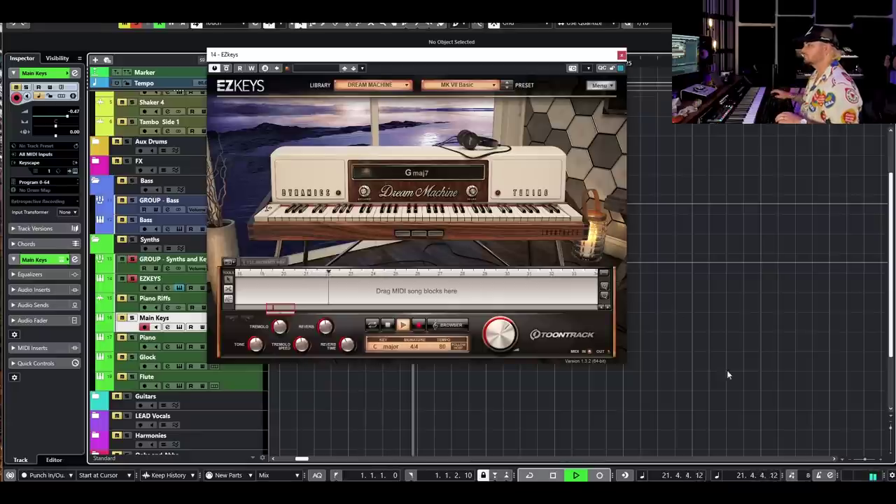
key("space")
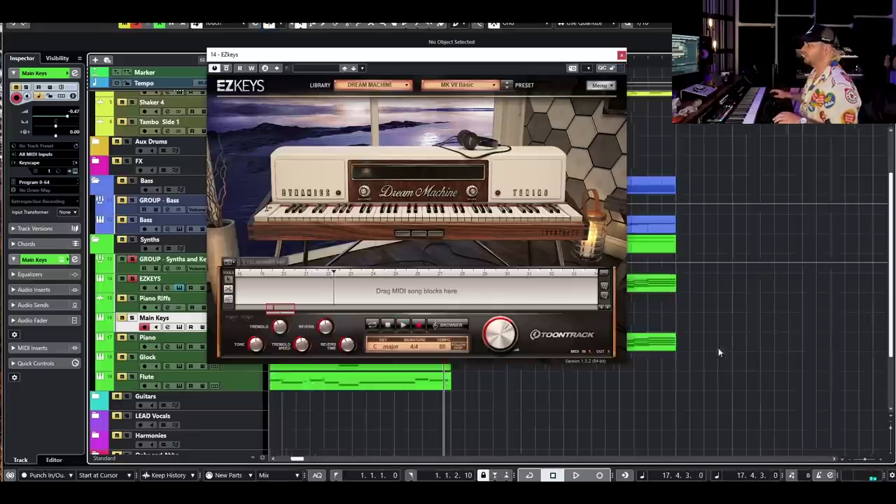
Step: Close the EZkeys instrument window and move the Main Keys part at bar 18 from the EZKEYS track to the Main Keys track
left_click_drag(579, 68, 487, 54)
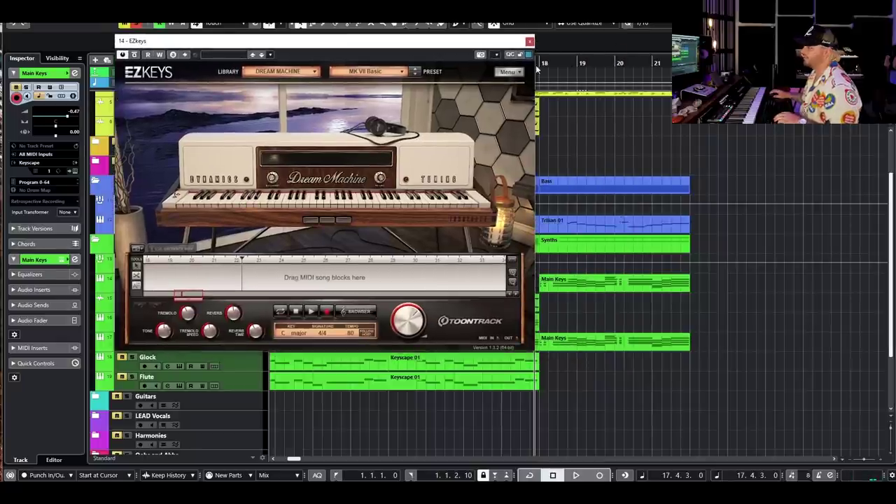
left_click_drag(540, 61, 538, 73)
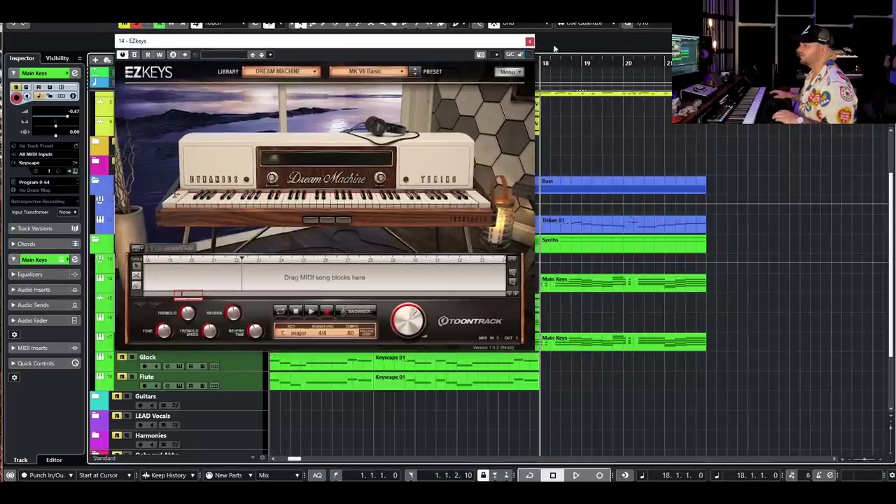
left_click(530, 41)
left_click_drag(571, 284, 571, 322)
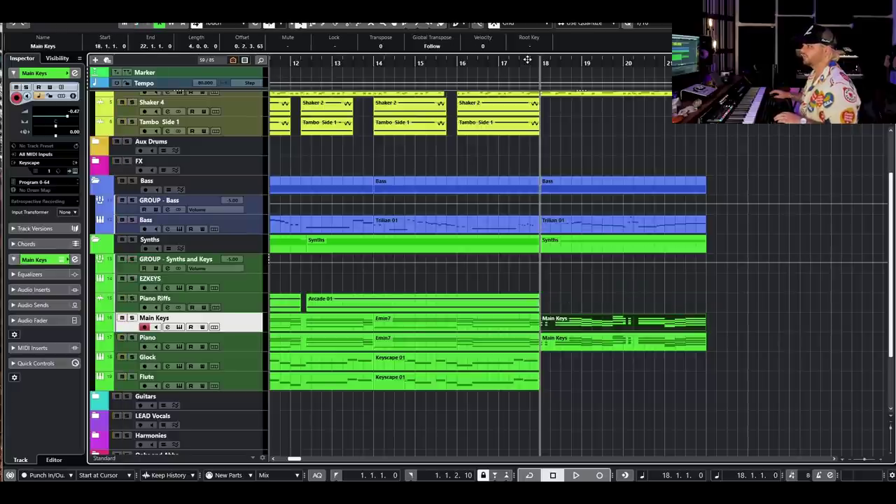
Step: Play the full mix from bar 18 to bar 22 with the Main Keys part on its new track
key("space")
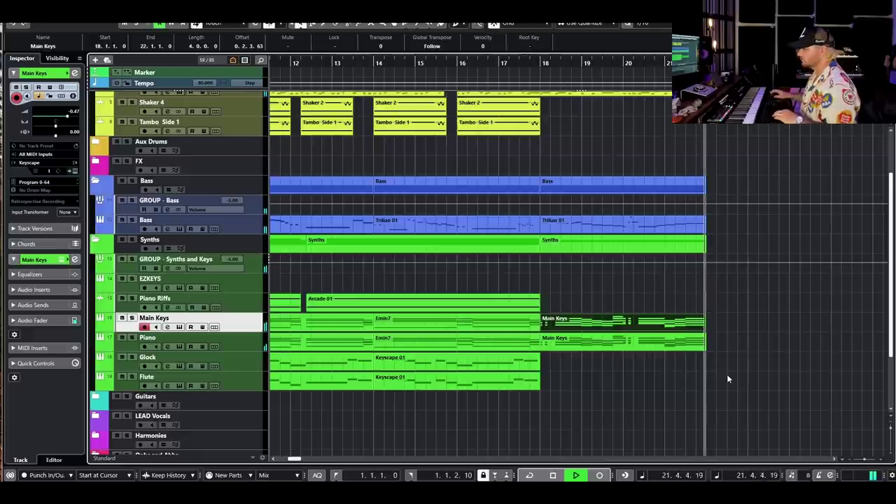
key("space")
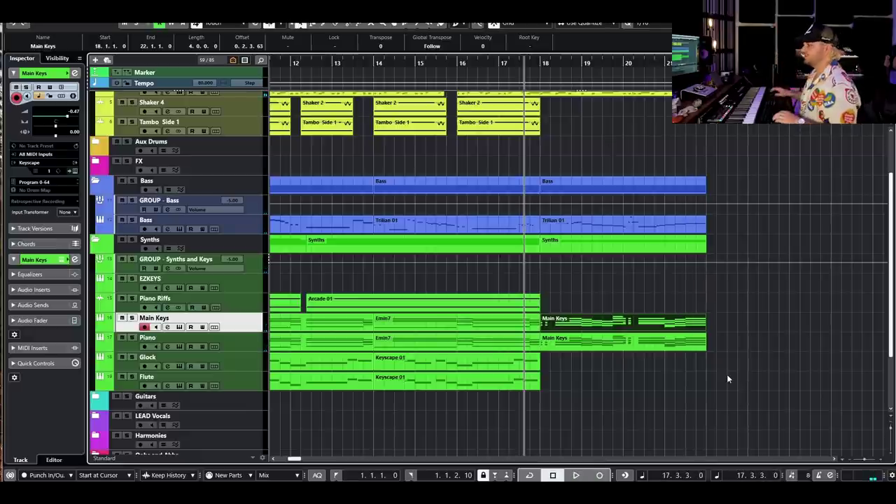
scroll(728, 370, "down", 1)
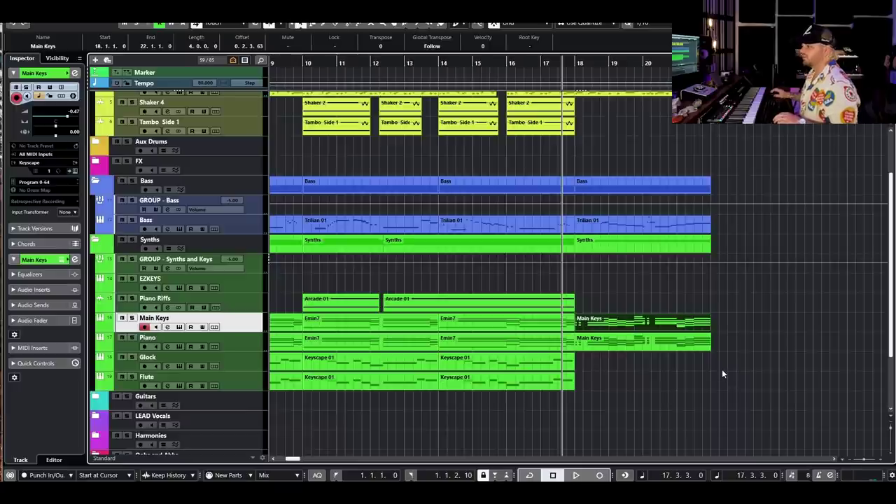
Step: Try continuing the Keyscape 01 parts on the Glock and Flute tracks across bars 18 to 22
mouse_move(585, 362)
left_mouse_down()
mouse_move(557, 381)
mouse_move(650, 408)
left_mouse_up()
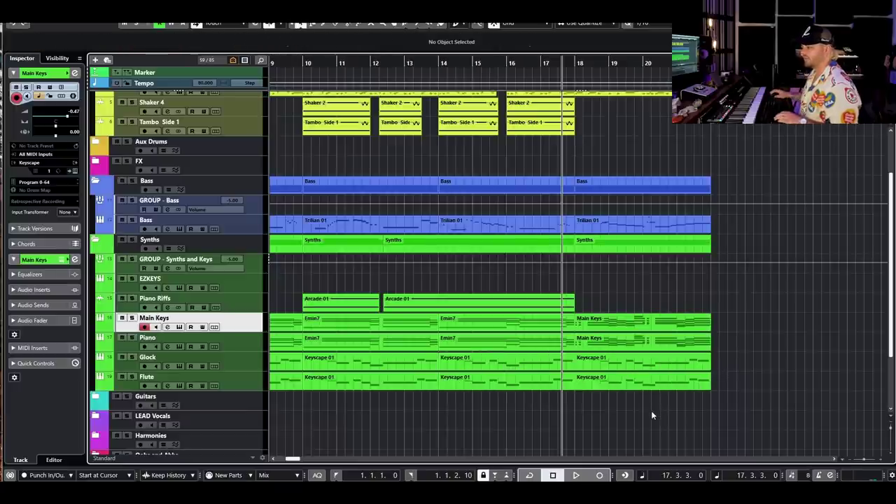
left_click_drag(647, 353, 646, 351)
left_click(691, 415)
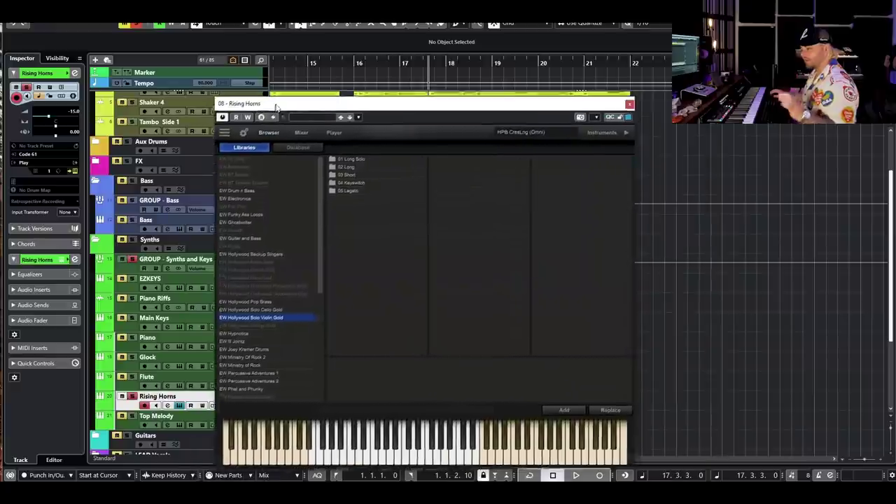
Step: Examine the mixer and player pages of the Rising Horns instrument, and close its window
left_click_drag(276, 106, 298, 52)
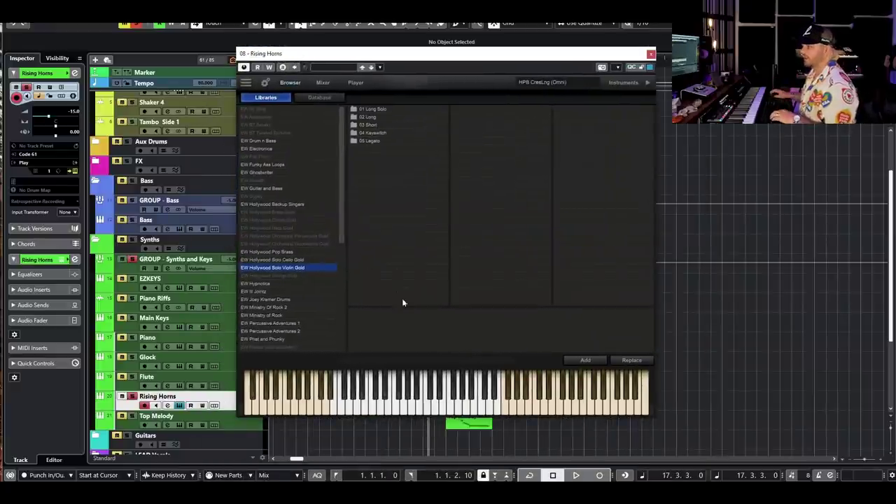
left_click(319, 83)
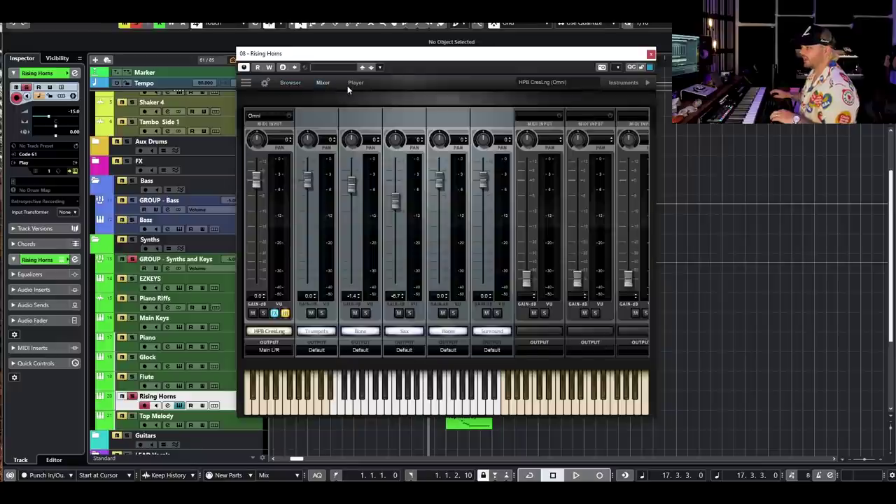
left_click(350, 84)
left_click_drag(557, 56, 585, 56)
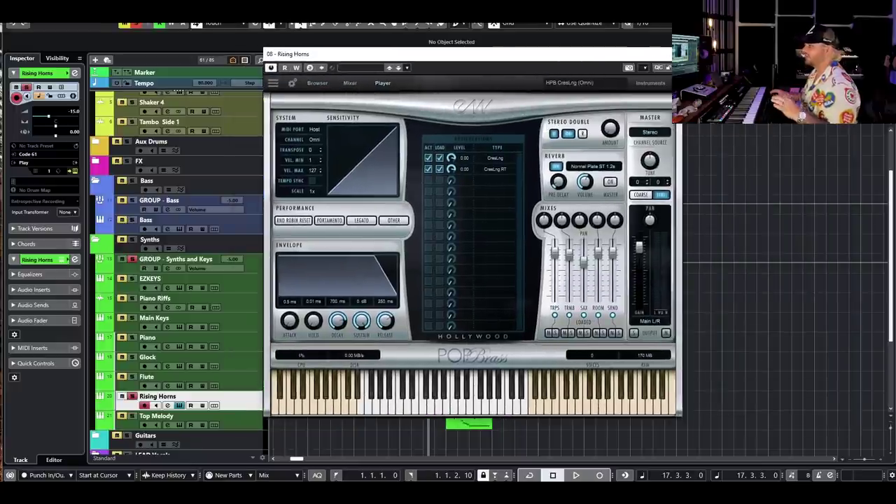
key("ctrl+w")
Step: Play the soloed Rising Horns part from bar 18
scroll(469, 306, "up", 3)
left_click(433, 63)
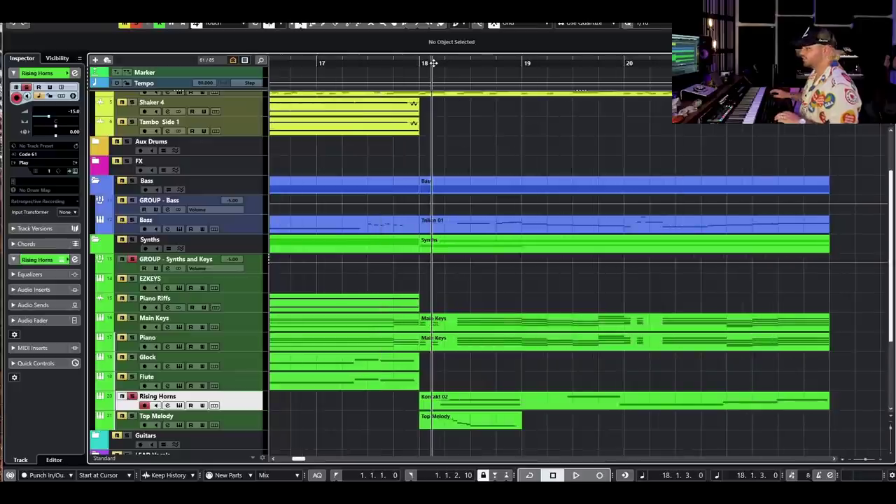
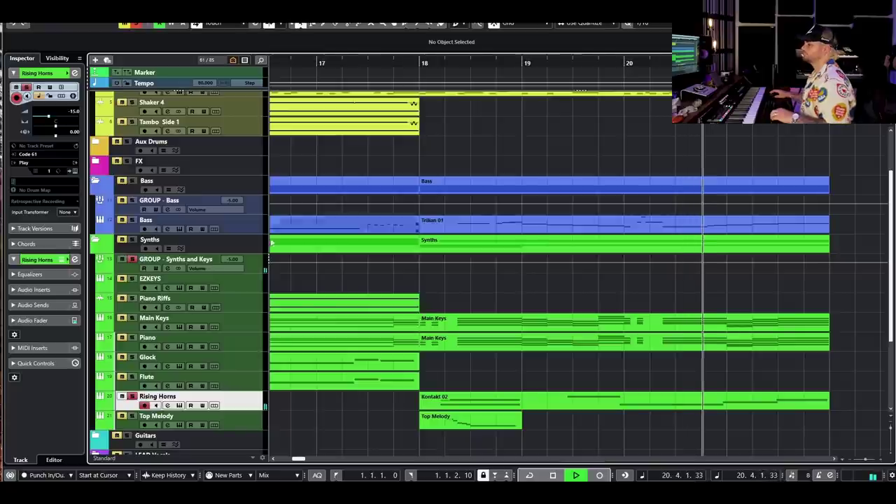
key("space")
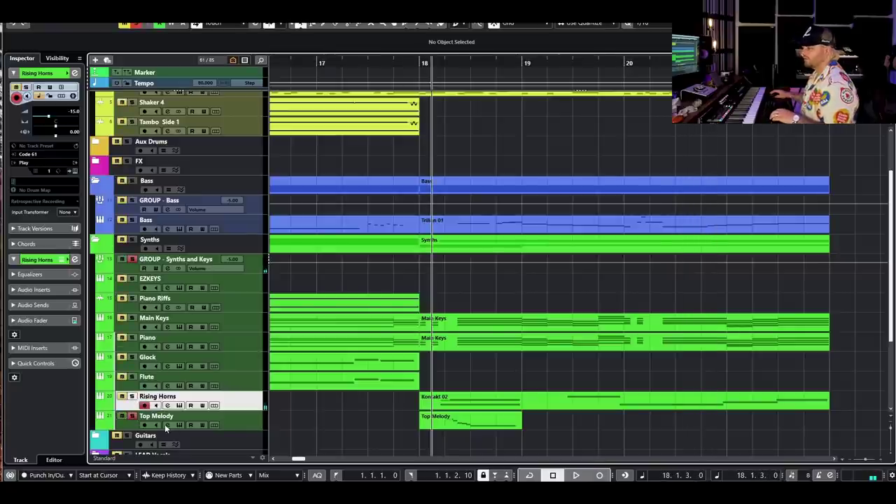
Step: Inspect the Top Melody track's channel settings and its Keyscape instrument, and close both windows
left_click(166, 425)
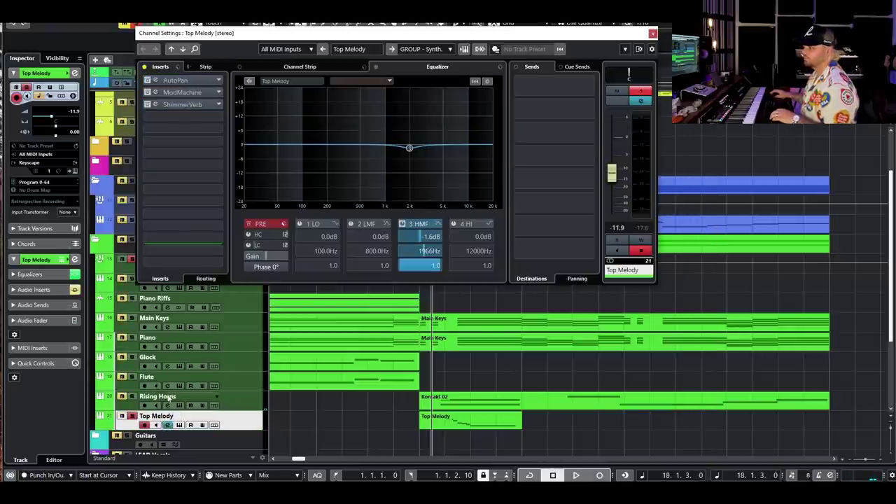
left_click(180, 425)
left_click_drag(802, 34, 413, 0)
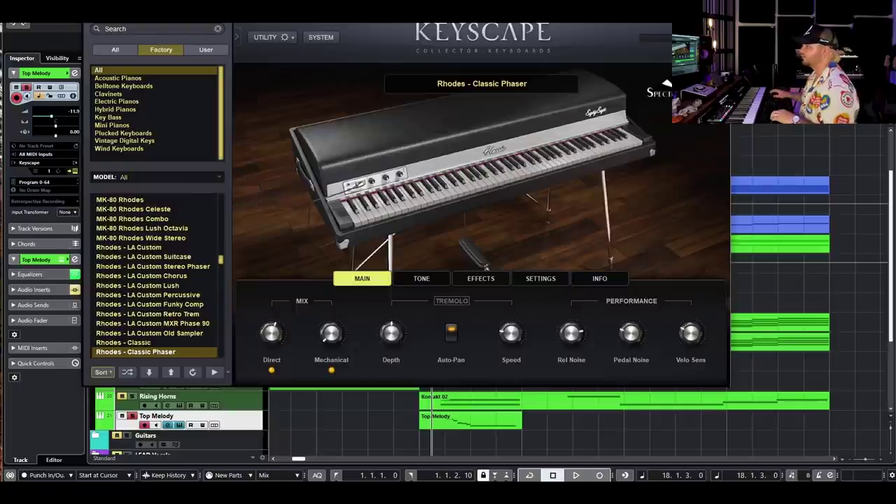
left_click(720, 5)
left_click(652, 35)
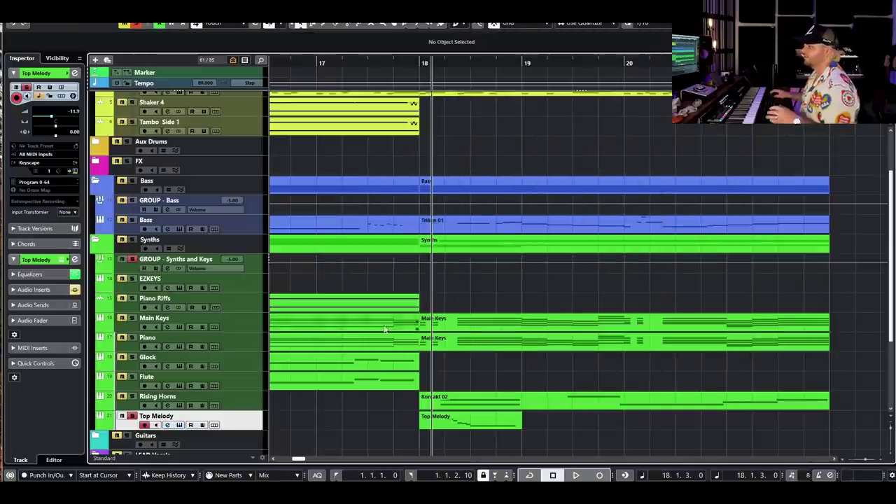
Step: Open the Top Melody part at bar 18 in the Key Editor and play its notes in solo
scroll(424, 297, "down", 3)
double_click(450, 287)
key("h")
key("h")
key("h")
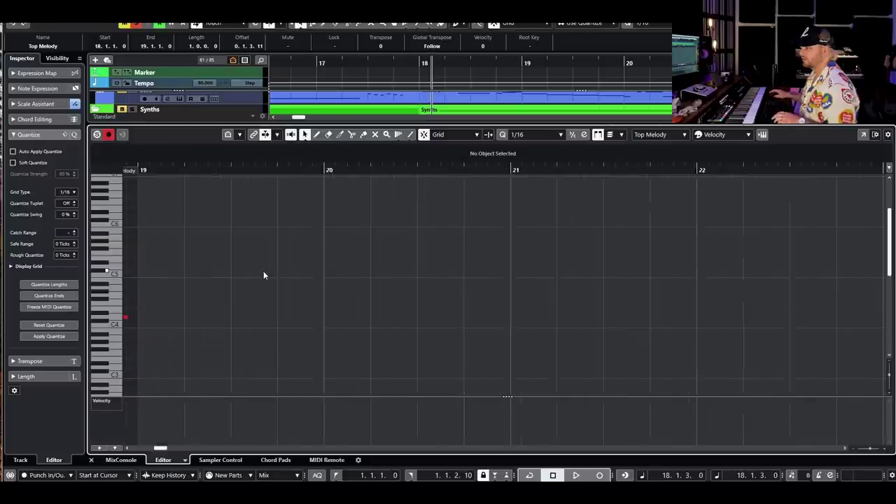
key("space")
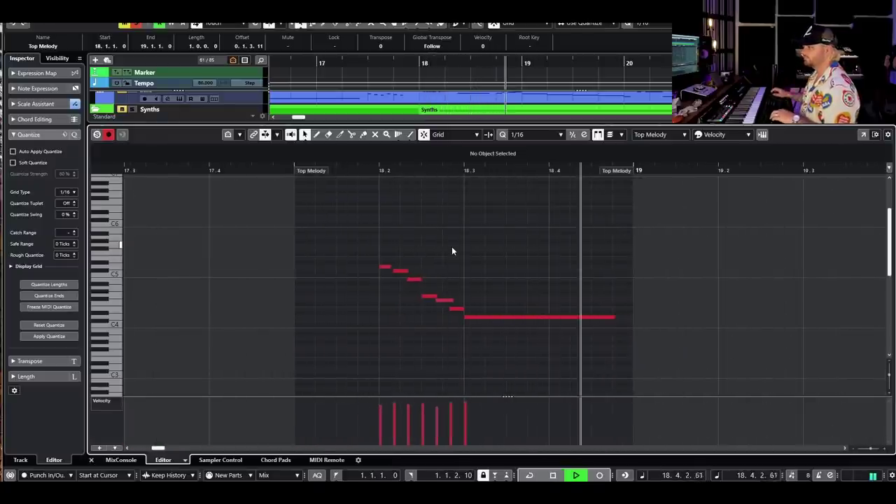
key("space")
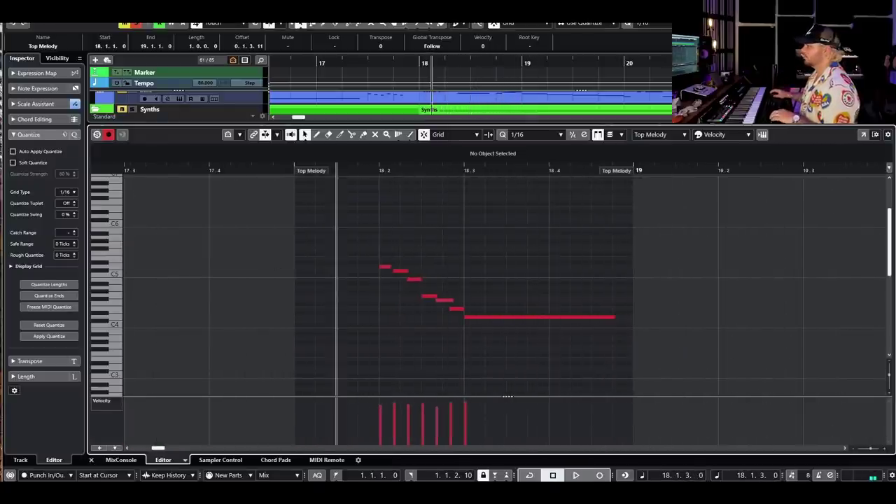
Step: Close the note editor, activate the AutoPan insert on the Top Melody channel, and play the melody through it
key("ctrl+e")
left_click(168, 294)
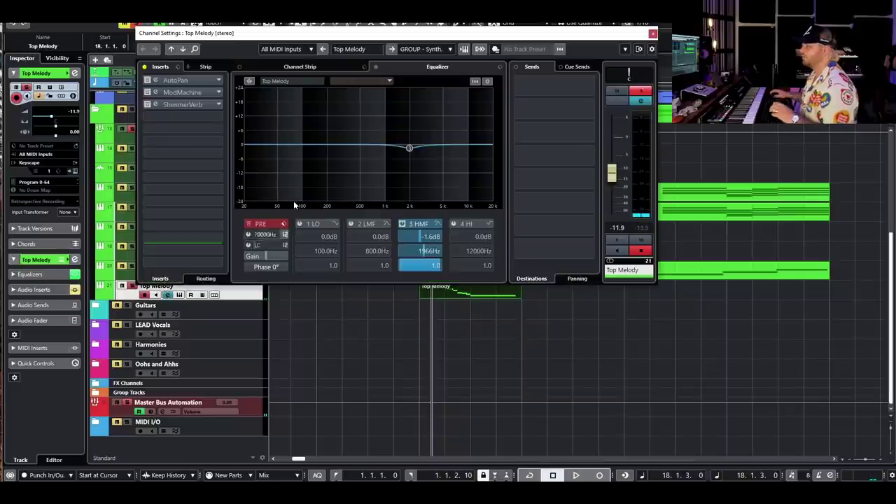
left_click(149, 82)
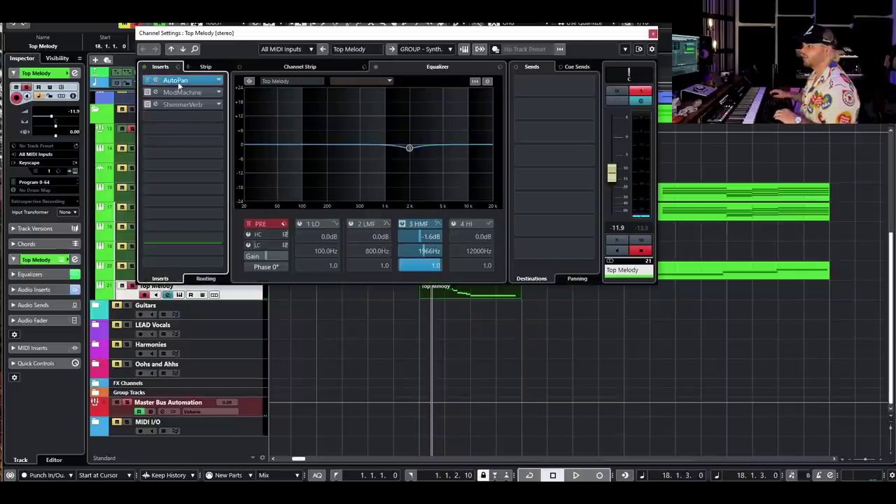
left_click(178, 85)
key("space")
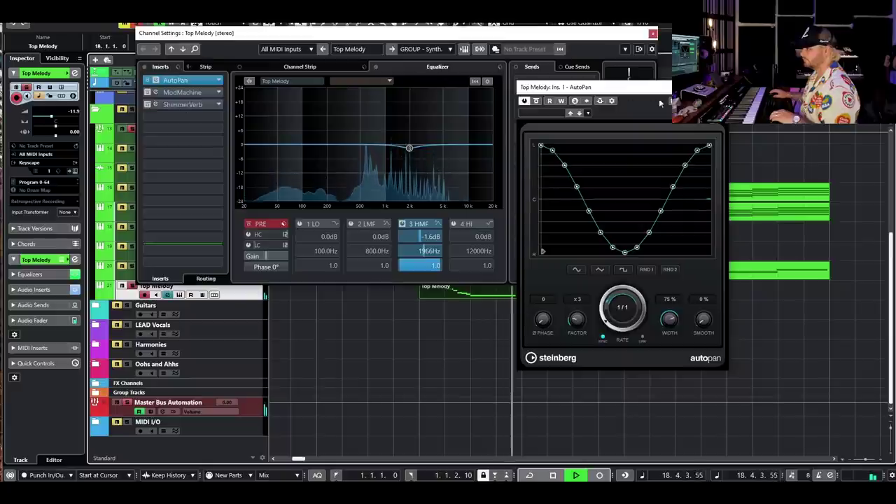
key("space")
left_click(720, 87)
Step: Activate the ModMachine insert on the Top Melody channel, play the melody with it, and close the plug-in window
left_click(149, 93)
left_click(171, 95)
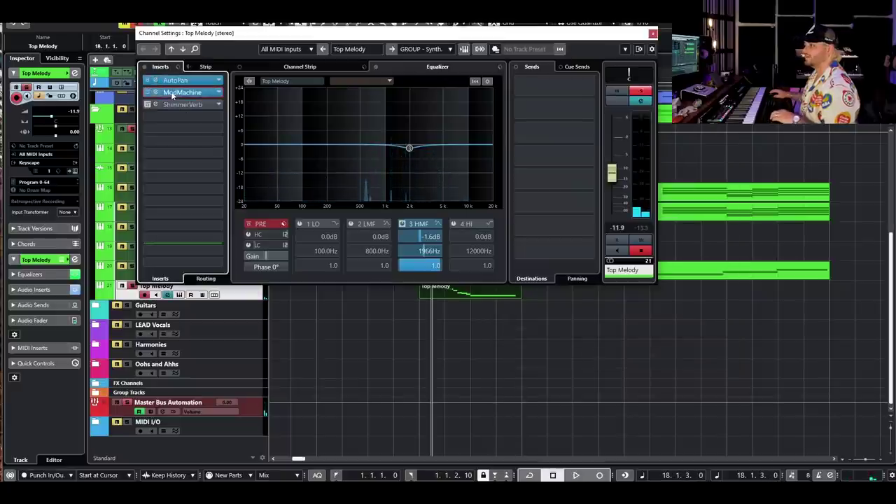
left_click(173, 95)
left_click_drag(736, 123, 346, 93)
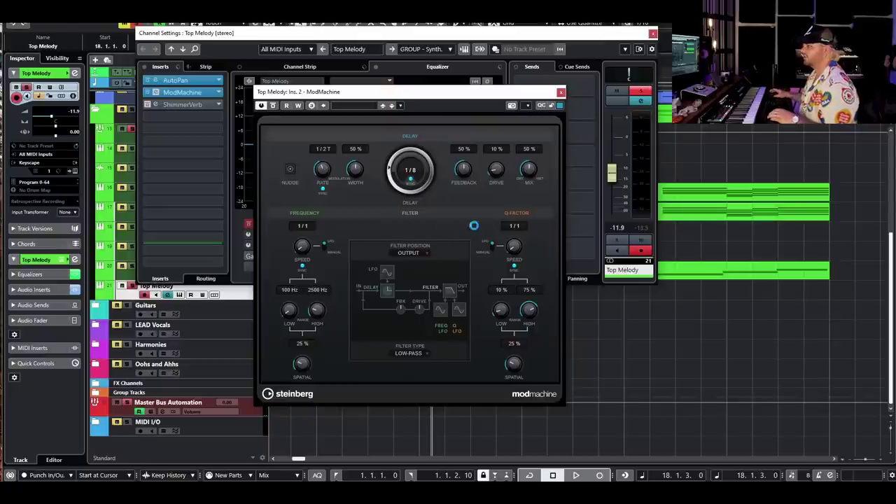
key("space")
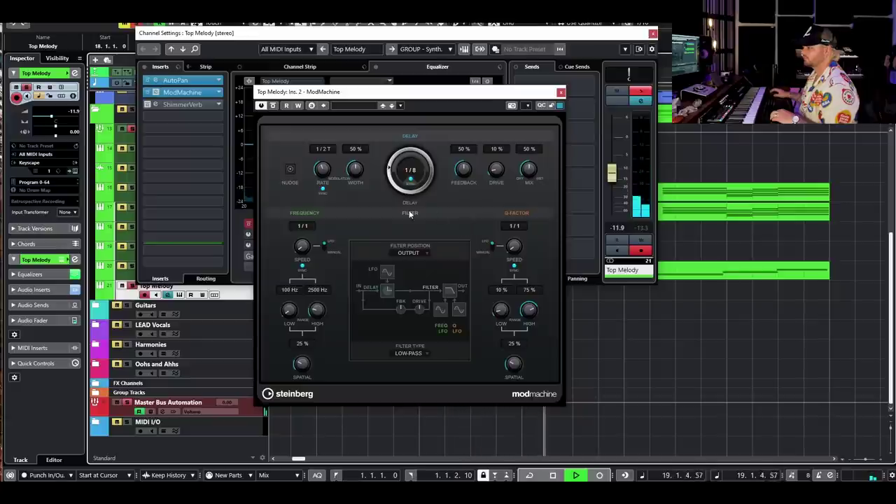
key("space")
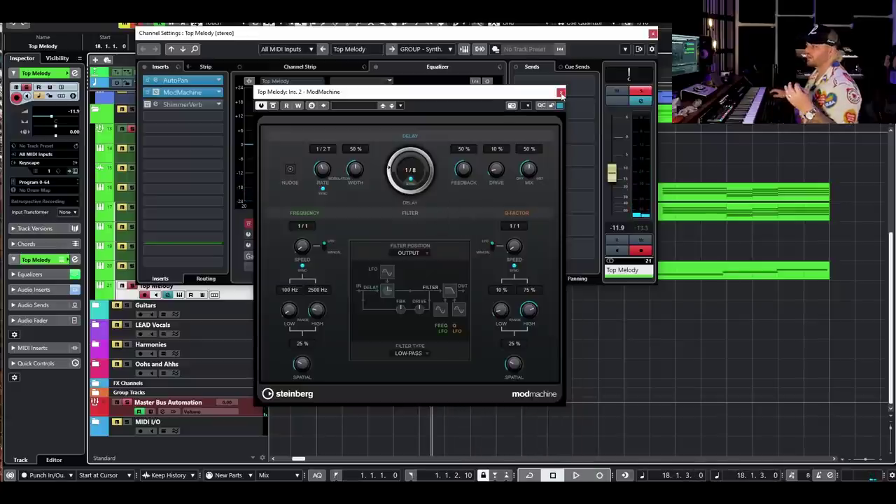
left_click(560, 92)
Step: Activate the ShimmerVerb insert on Top Melody, close its windows, and play the melody with all three effects
left_click(178, 105)
left_click_drag(769, 52, 445, 122)
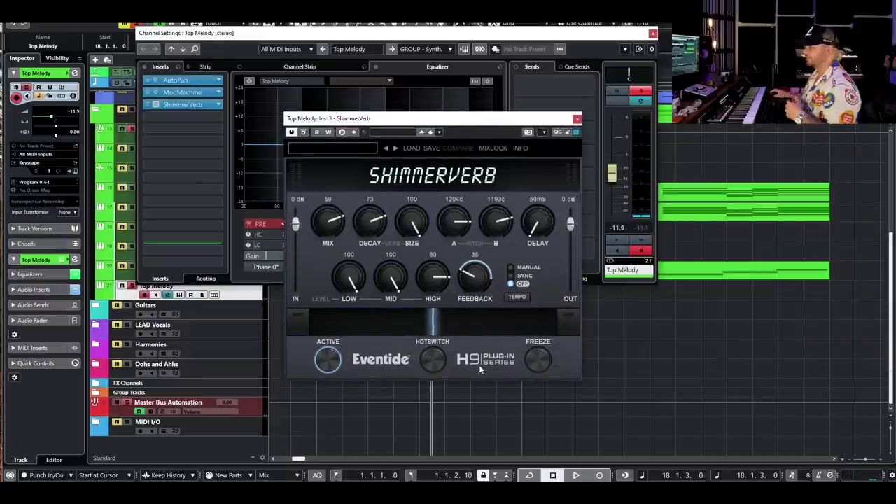
key("space")
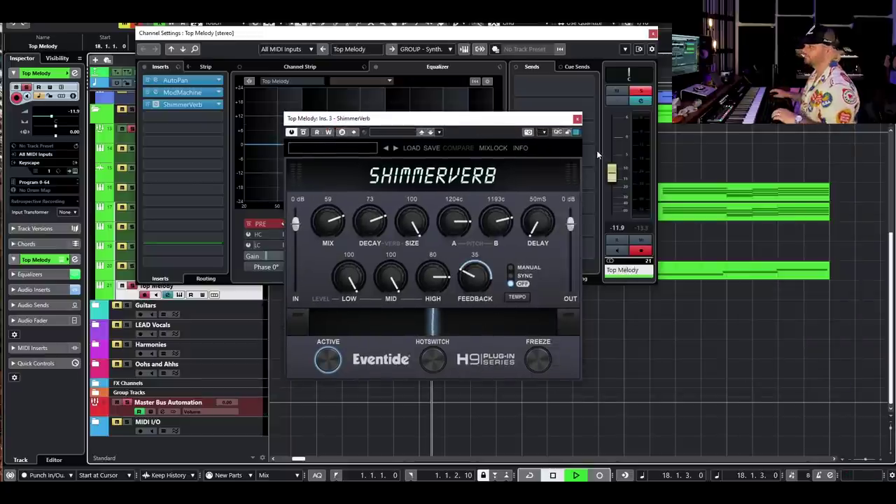
left_click(576, 119)
left_click(652, 32)
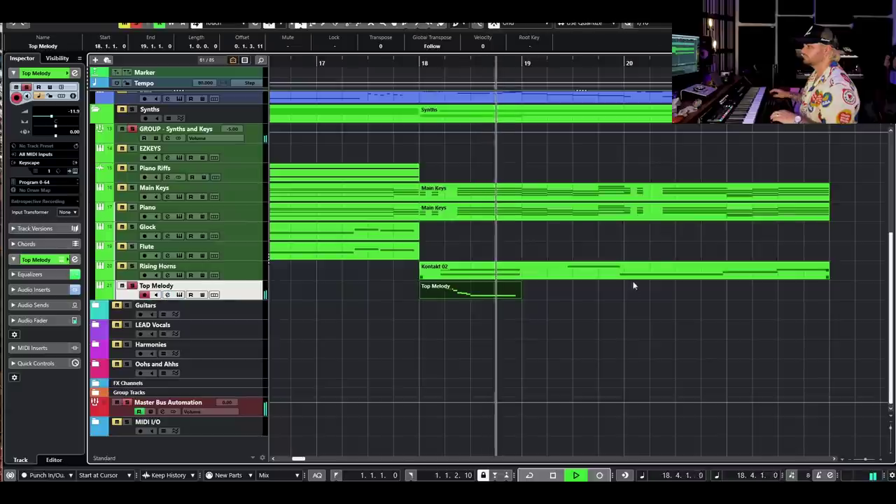
scroll(630, 308, "down", 3)
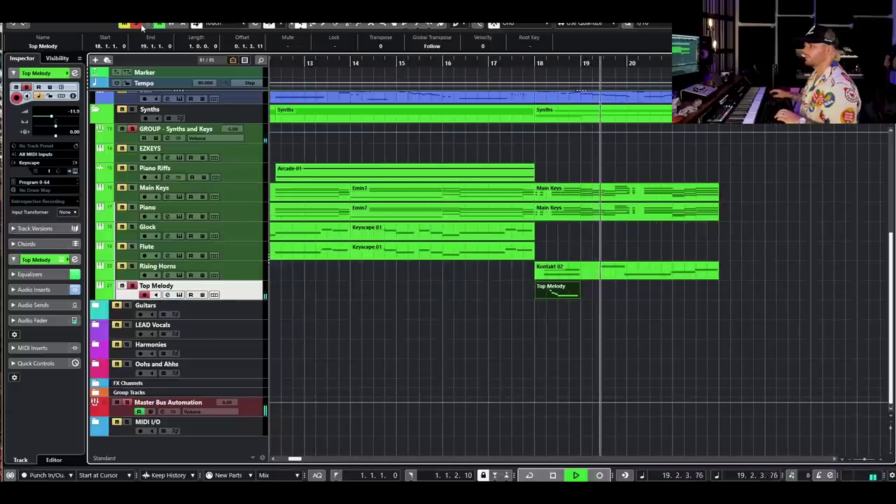
key("space")
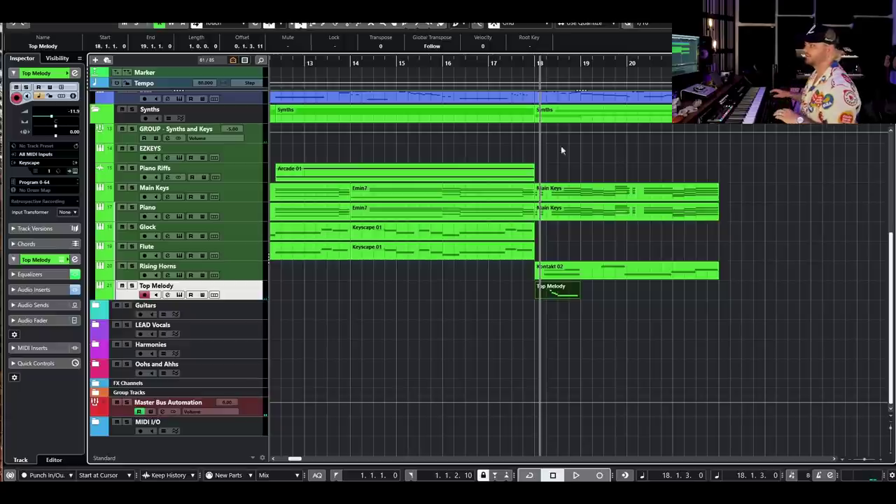
Step: Play the full mix from bar 17 into the new section at bar 18
key("space")
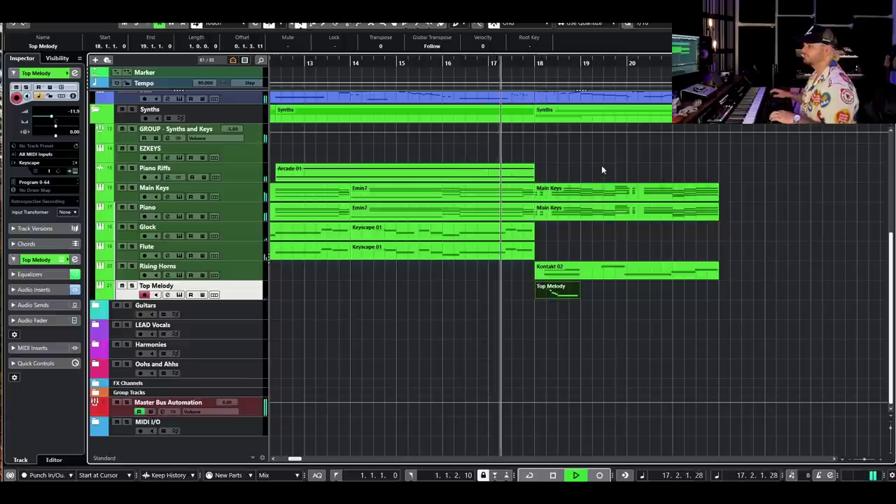
scroll(609, 175, "up", 4)
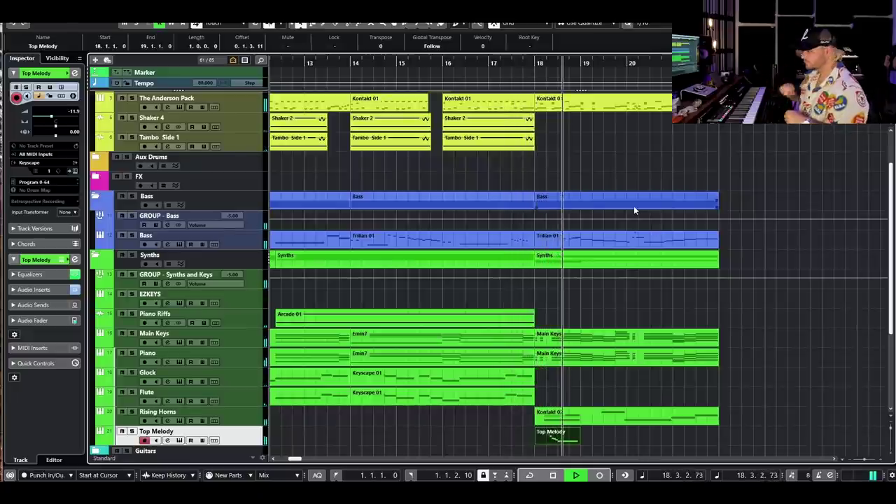
scroll(584, 377, "right", 1)
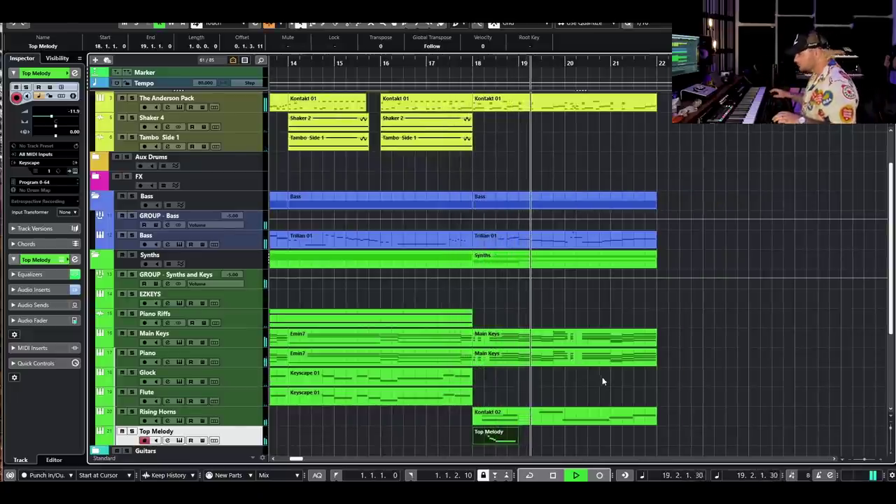
key("space")
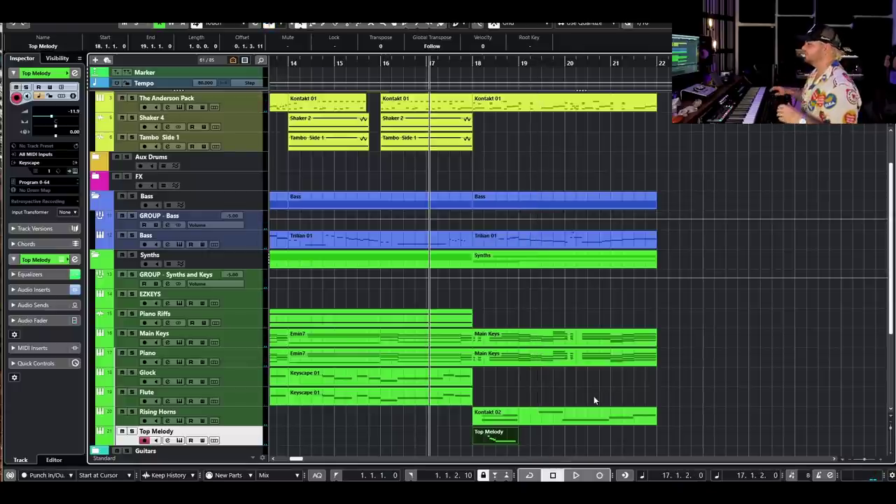
Step: Examine the whole arrangement and the tracks of the section starting at bar 22
key("g")
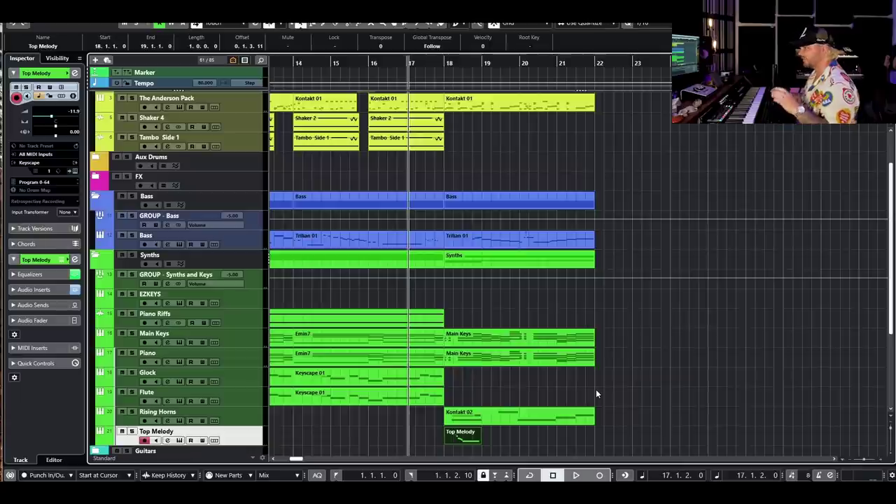
key("g")
key("g")
key("g")
key("g")
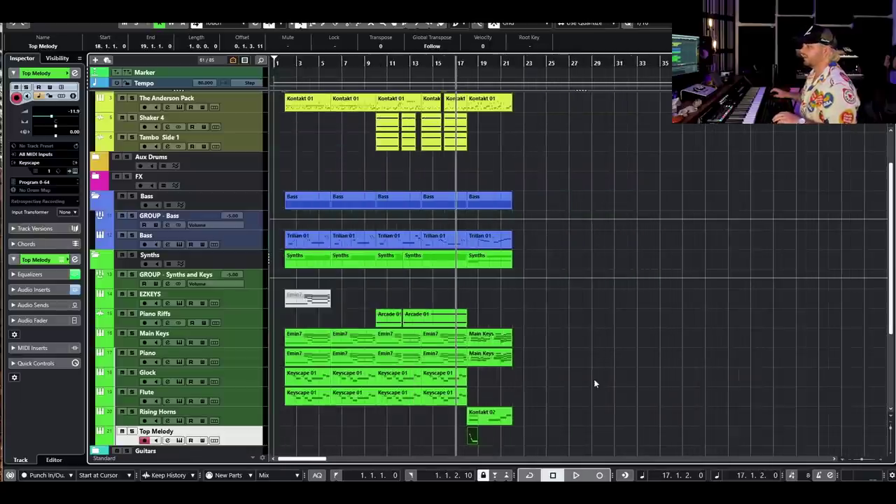
scroll(574, 382, "up", 3)
scroll(560, 378, "right", 3)
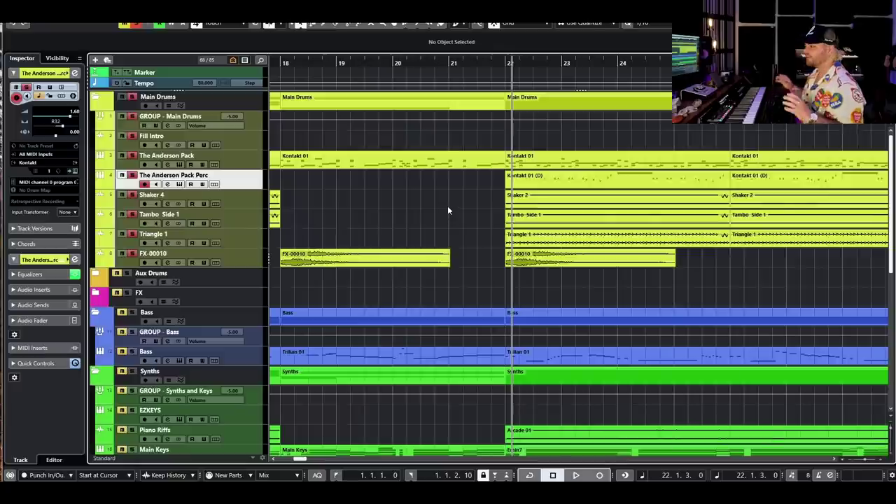
scroll(447, 206, "right", 4)
Step: Open The Anderson Pack's Kontakt 01 part at bar 22 in the Key Editor, play it, and select the C#2 note at bar 23
left_click(428, 169)
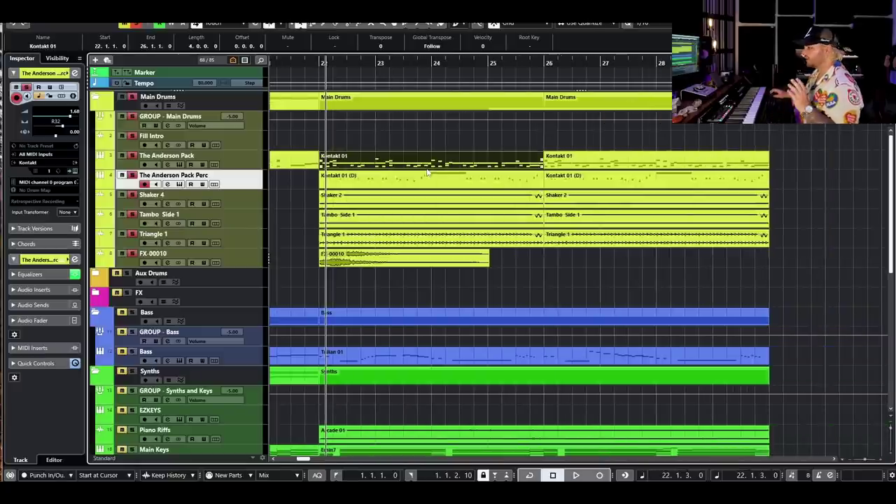
double_click(428, 166)
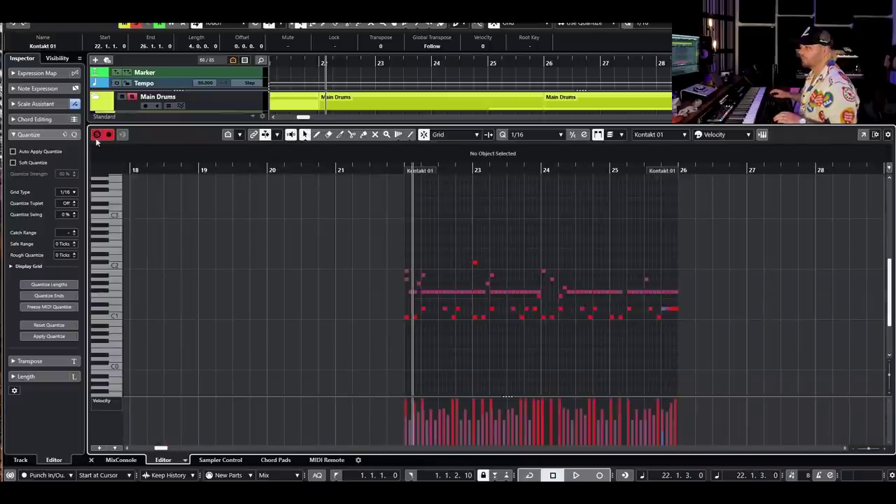
left_click(398, 170)
key("space")
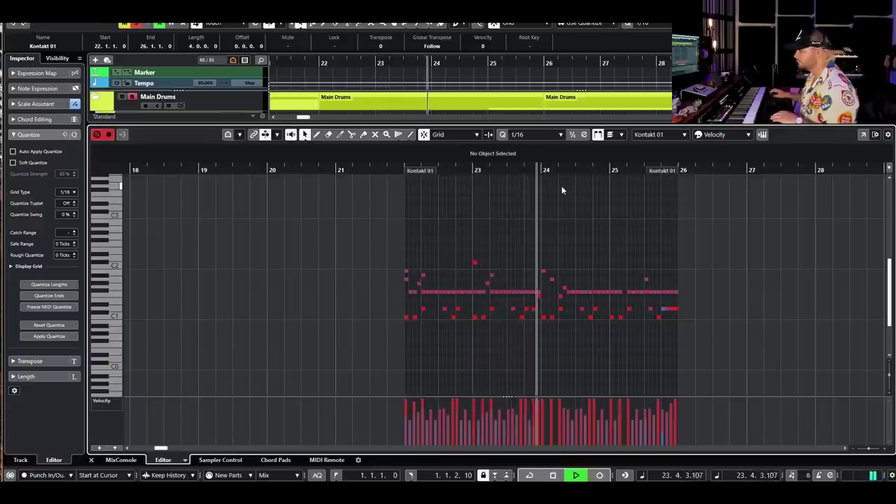
key("space")
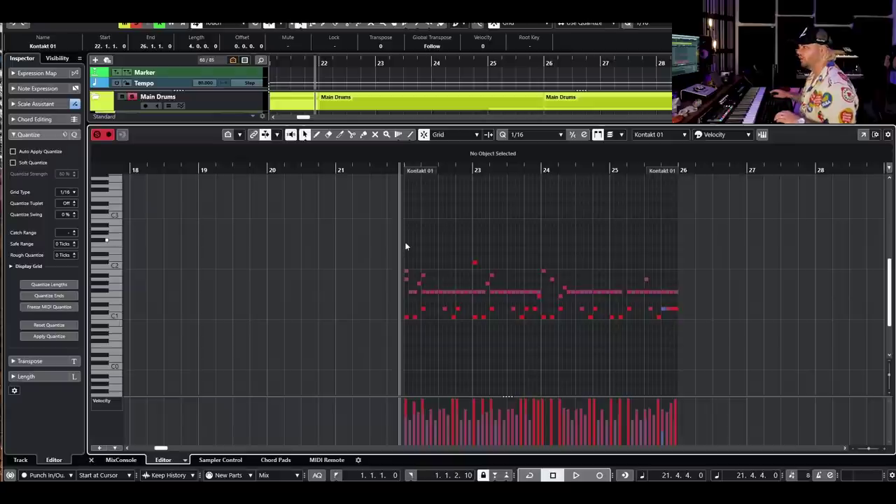
left_click_drag(471, 275, 494, 273)
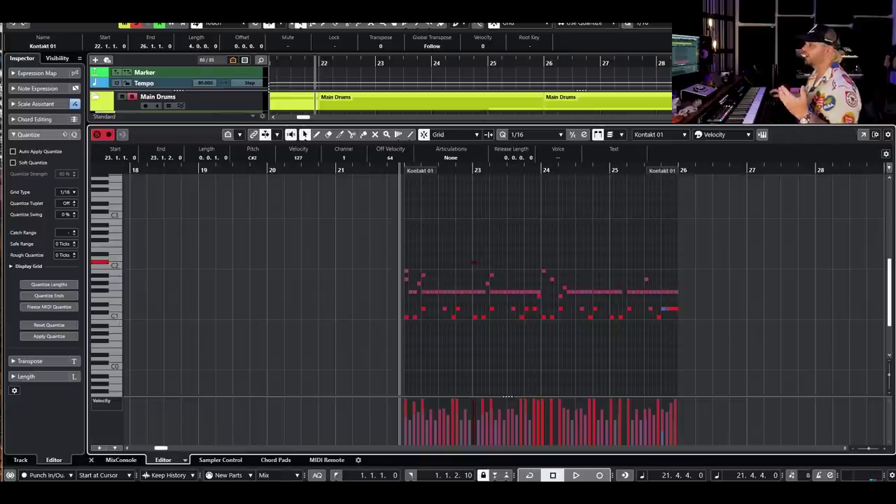
Step: Leave The Anderson Pack's notes and examine The Anderson Pack Perc part at bar 22 in the Key Editor
key("ctrl+alt+e")
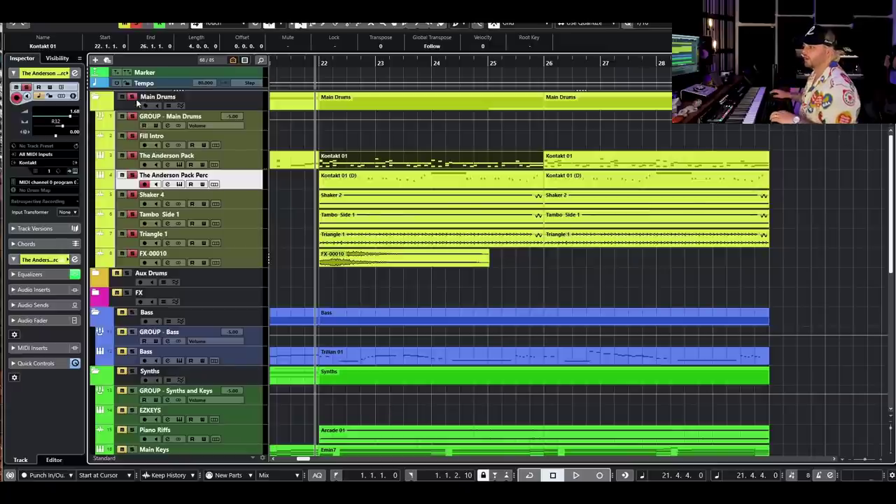
double_click(344, 182)
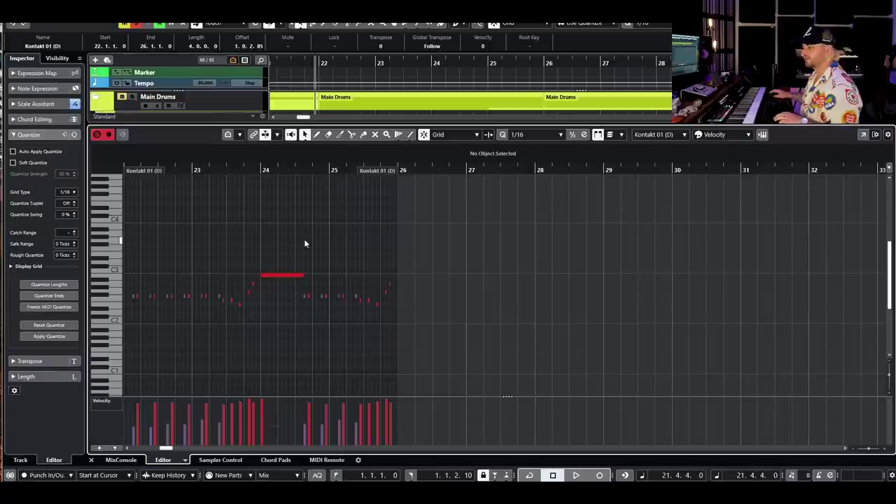
key("ctrl+alt+e")
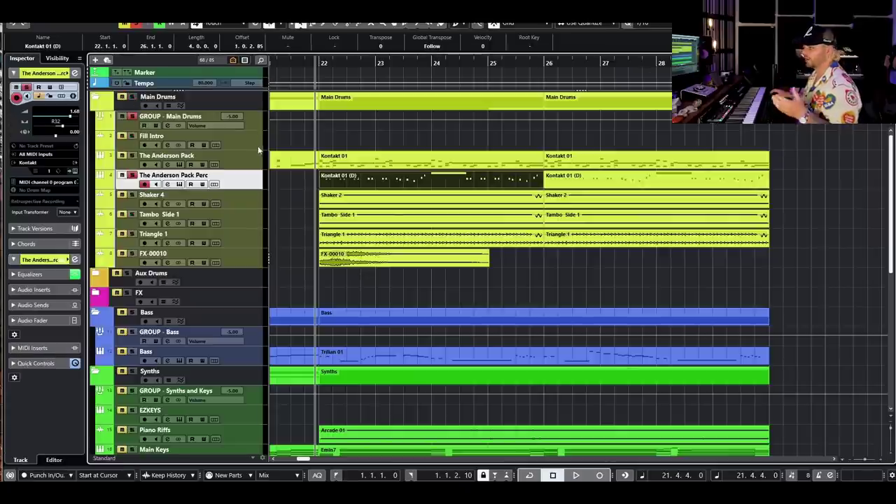
Step: Open The Anderson Pack Perc's Kontakt instrument, view its Mixer Window page, and close the instrument
left_click(179, 184)
left_click(522, 143)
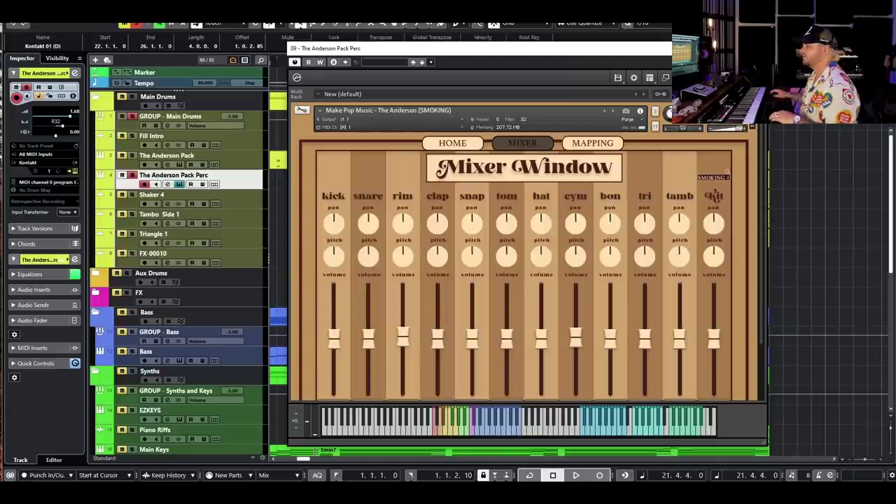
left_click(758, 48)
Step: Play The Anderson Pack Perc part from bar 22 while viewing its notes in the Key Editor, and close the editor
double_click(439, 186)
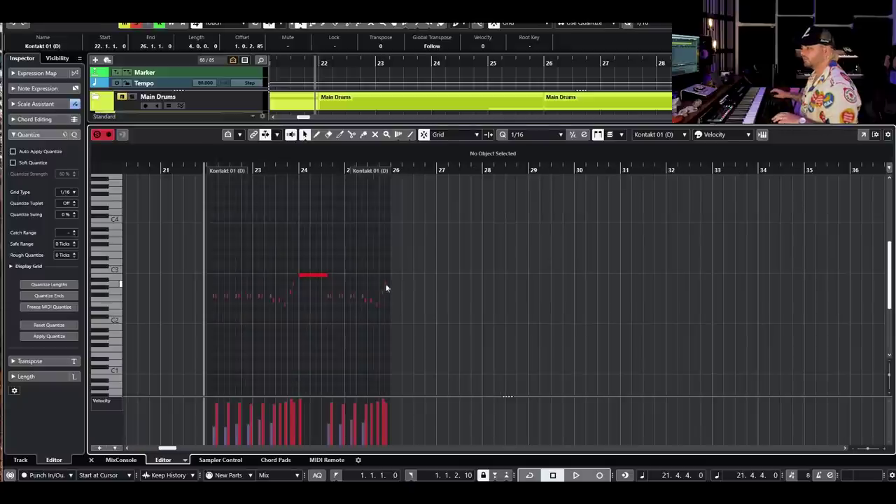
key("space")
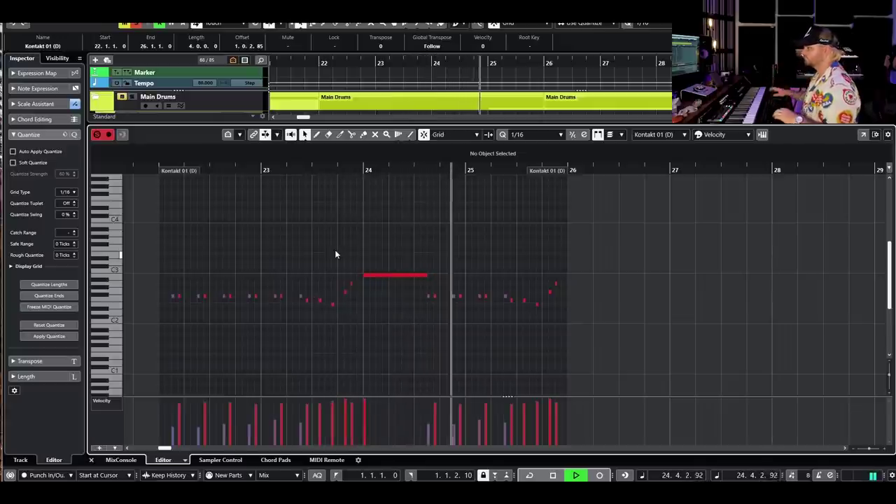
key("space")
key("Return")
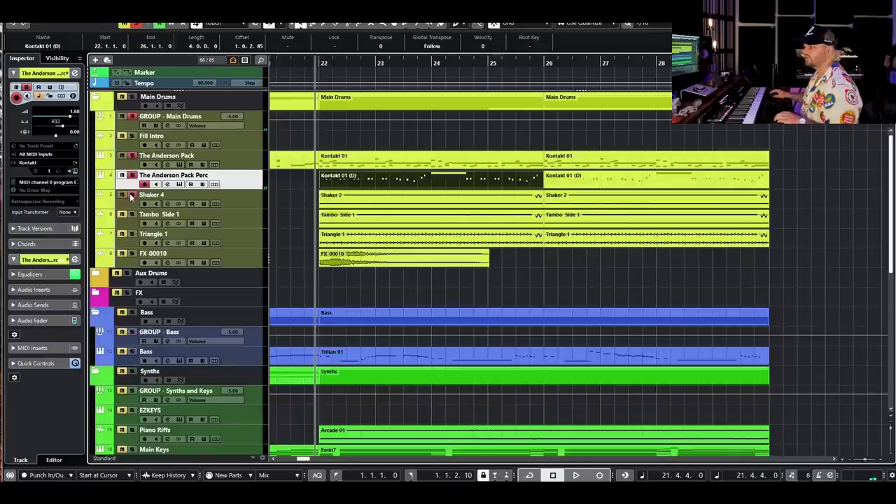
Step: Play the drums from bar 22 with Shaker 4 and Tambo Side 1 added, and audition Triangle 1 in solo
key("space")
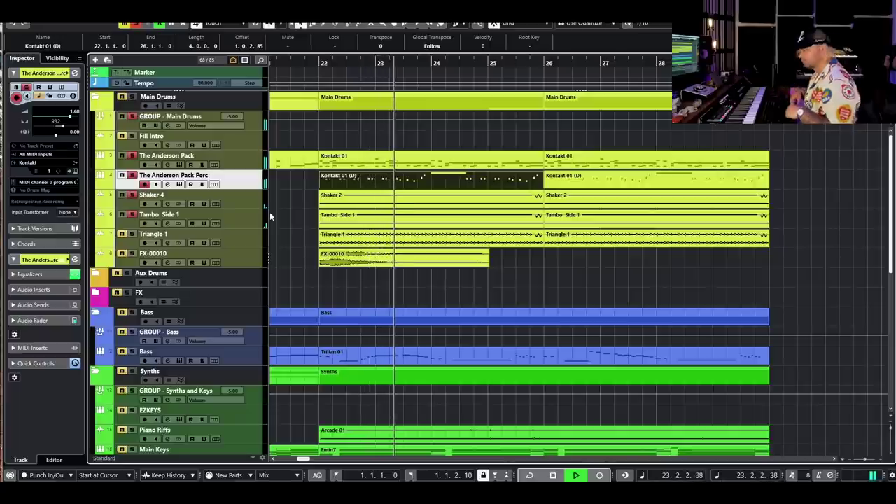
key("space")
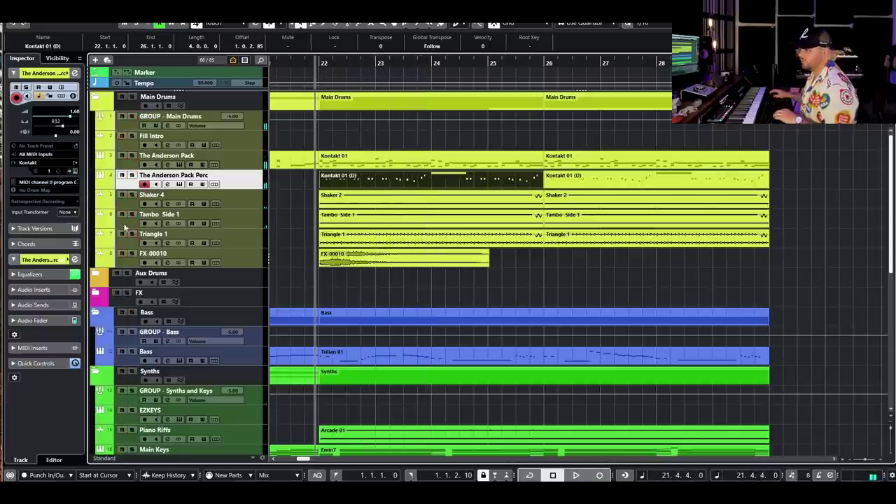
key("space")
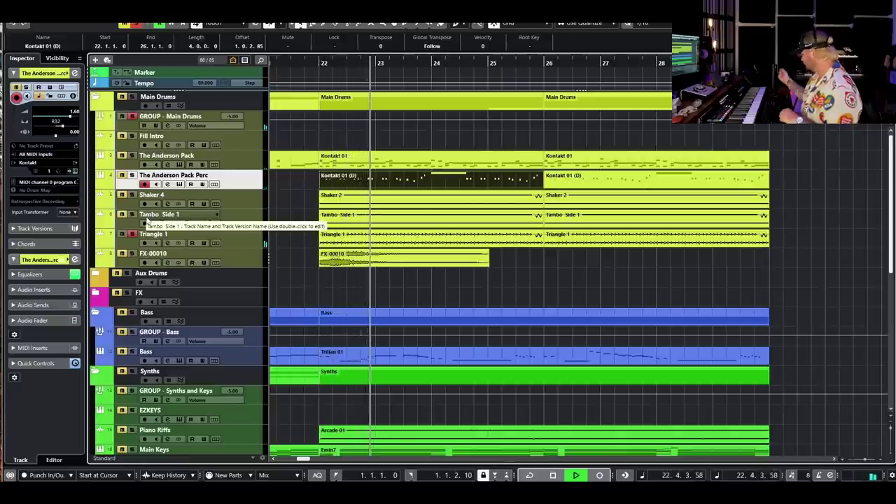
key("space")
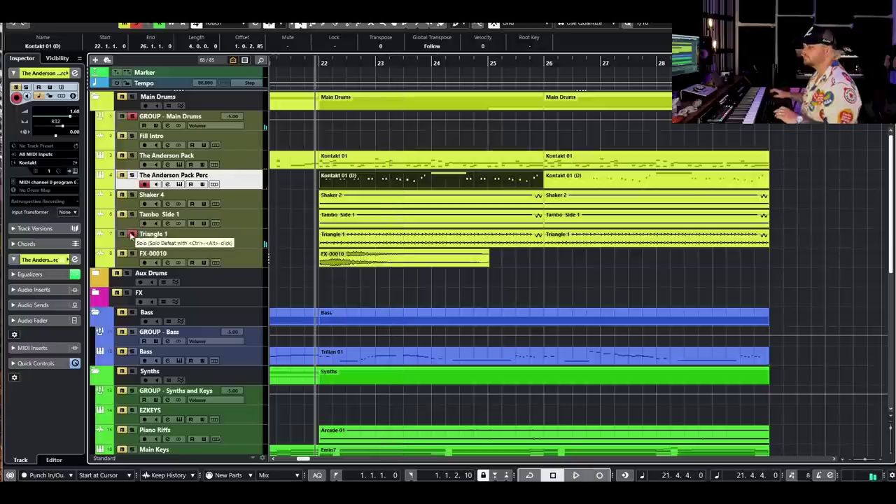
Step: Select the FX-00010 track and examine its clips at bars 18 and 22
left_click(230, 258)
scroll(298, 224, "left", 1)
scroll(348, 210, "down", 1)
scroll(349, 210, "left", 2)
left_click_drag(363, 230, 430, 233)
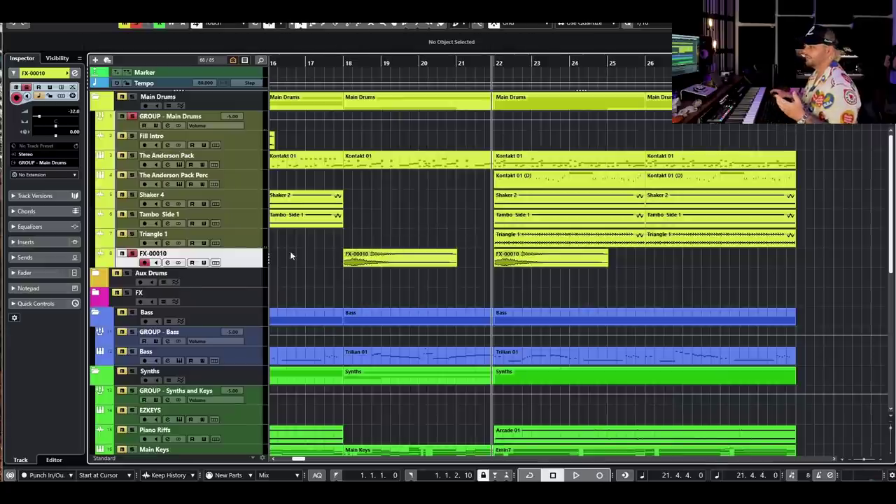
left_click_drag(329, 270, 375, 262)
left_click(387, 234)
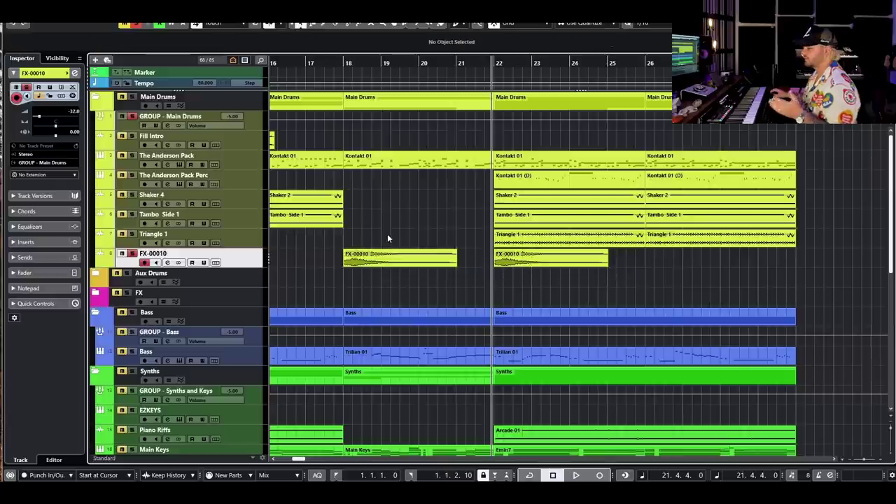
Step: Play from just before bar 18 to hear the FX-00010 sound enter the section
left_click(132, 254)
left_click(339, 62)
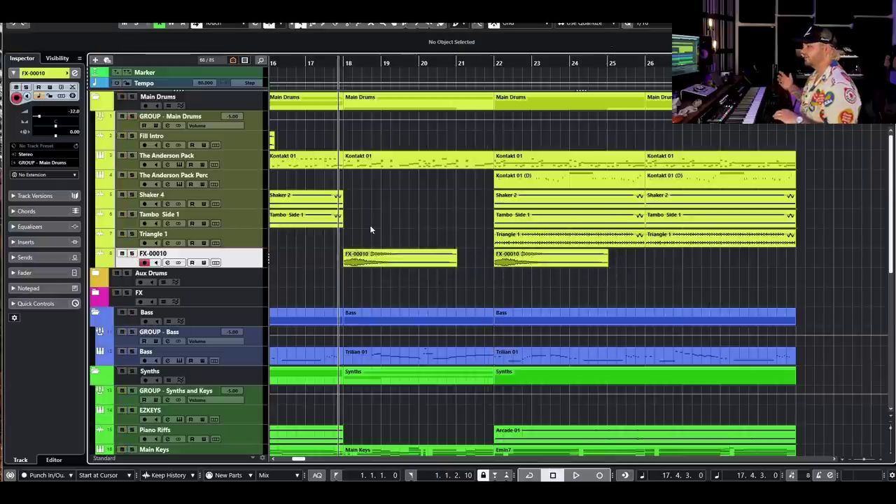
key("space")
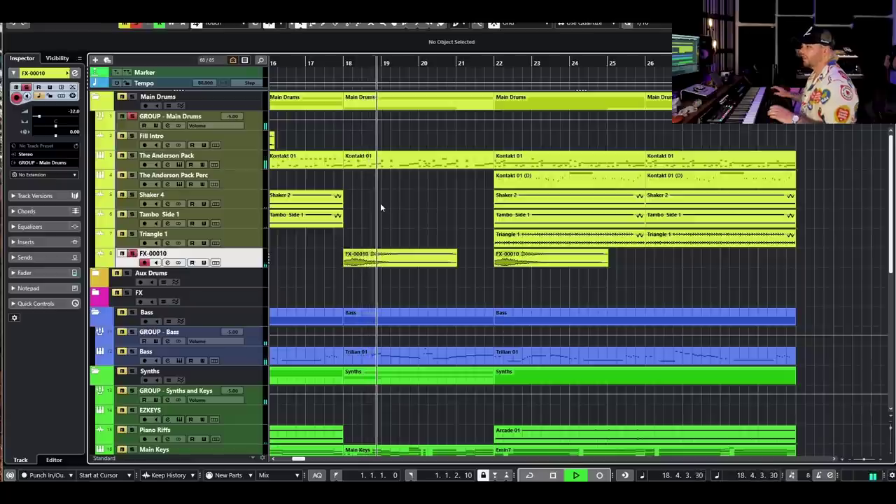
key("space")
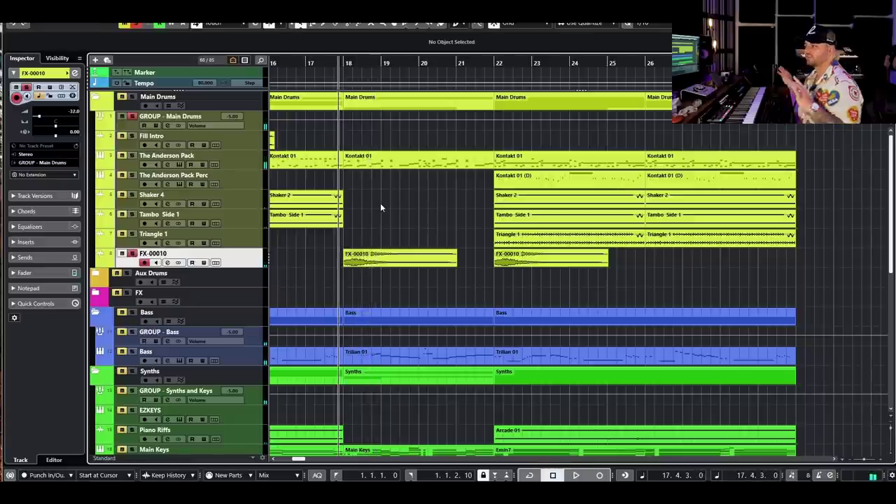
Step: Reset the solos to the drums and bass before bar 22, and view the bass's Trilian 01 part in the Key Editor
left_click(136, 25)
left_click(489, 61)
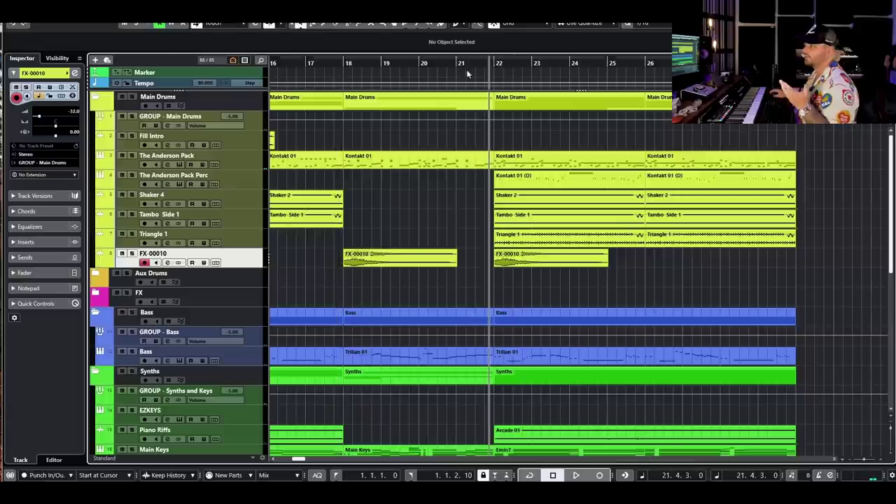
left_click(132, 97)
double_click(537, 352)
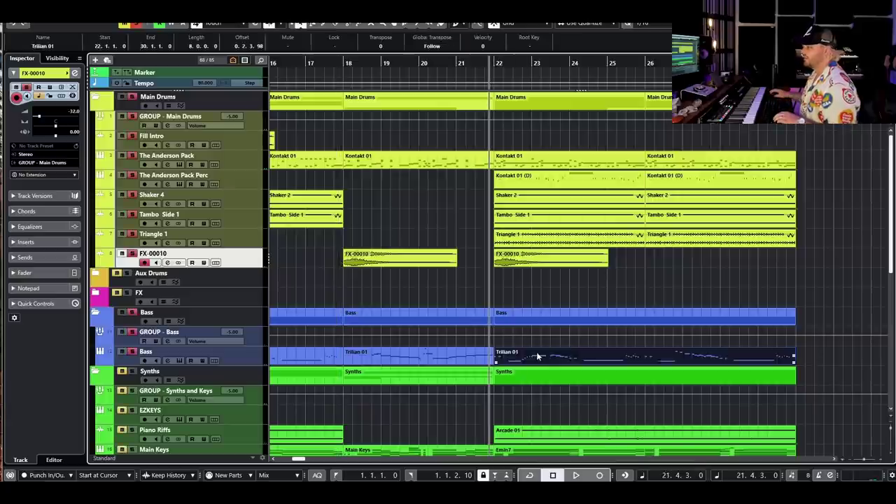
scroll(669, 258, "down", 3)
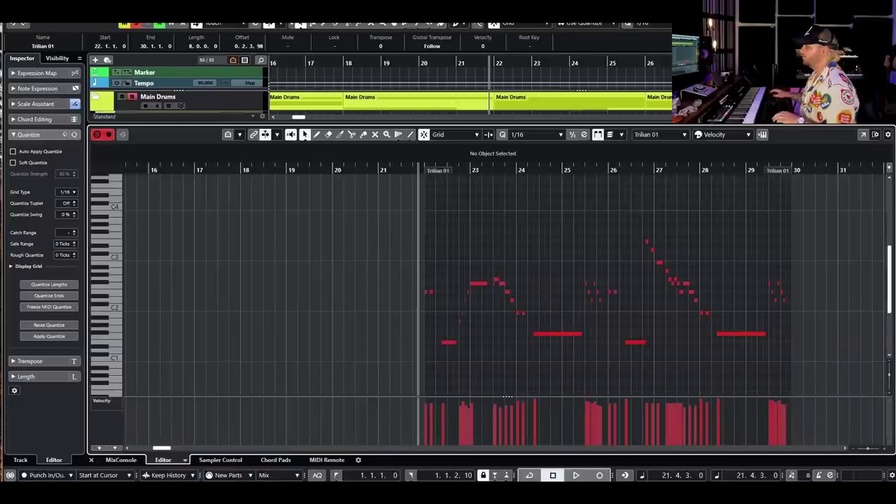
key("Return")
Step: Play the soloed drums and bass together from bar 22
scroll(588, 256, "right", 1)
scroll(596, 207, "down", 1)
scroll(592, 187, "up", 1)
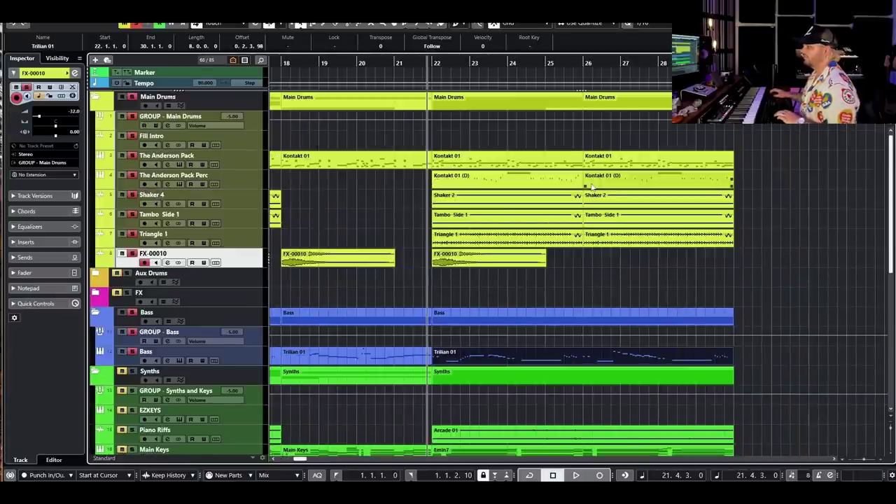
key("space")
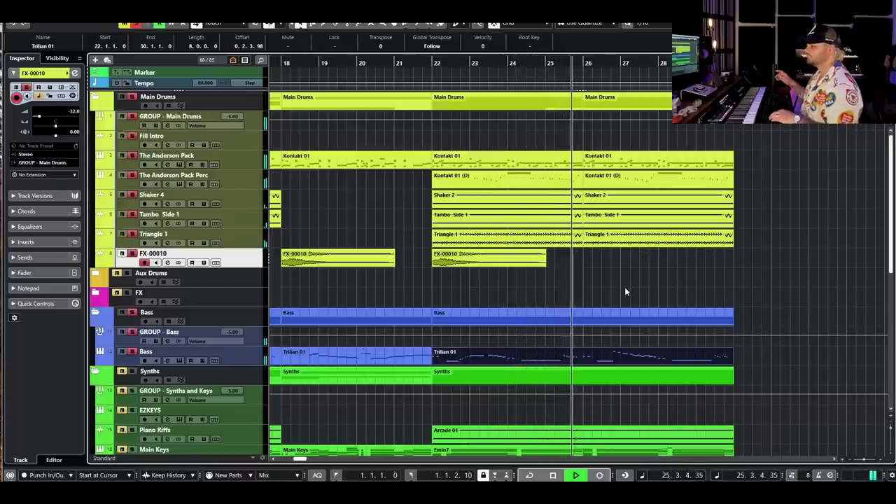
key("space")
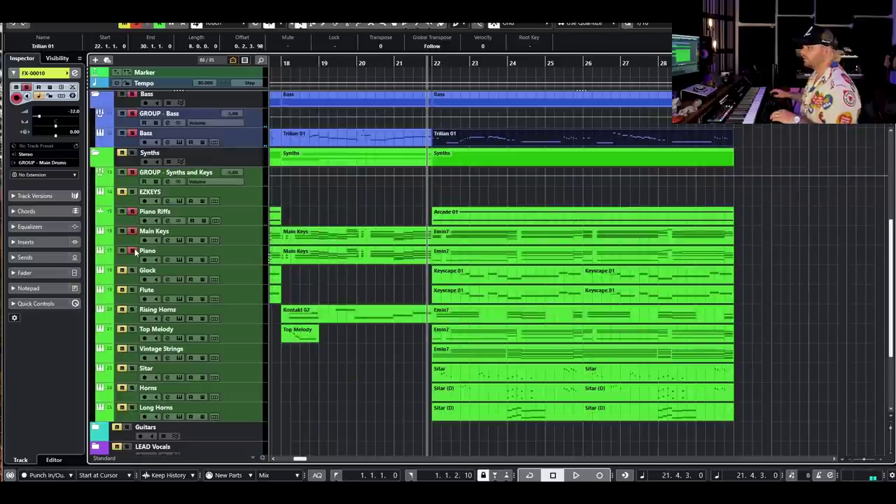
Step: Open Main Keys' Emin7 part in the Key Editor and play it from bar 22 with Piano Riffs and Piano
double_click(557, 238)
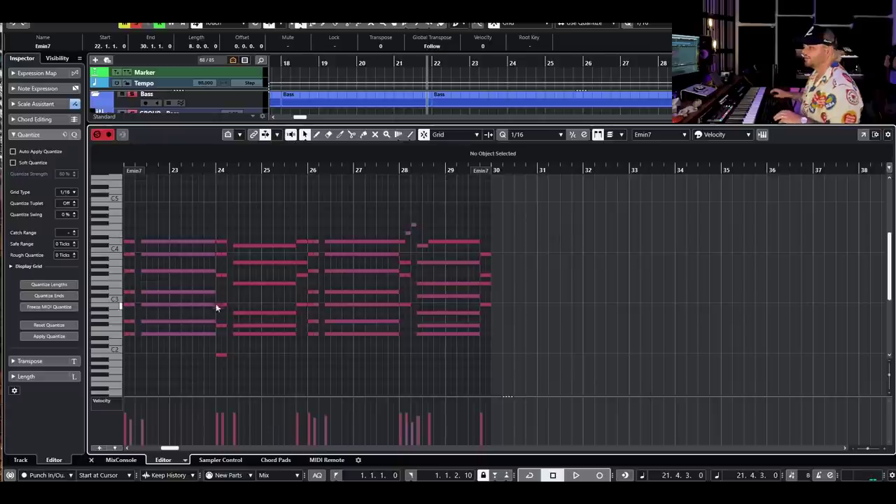
key("h")
key("h")
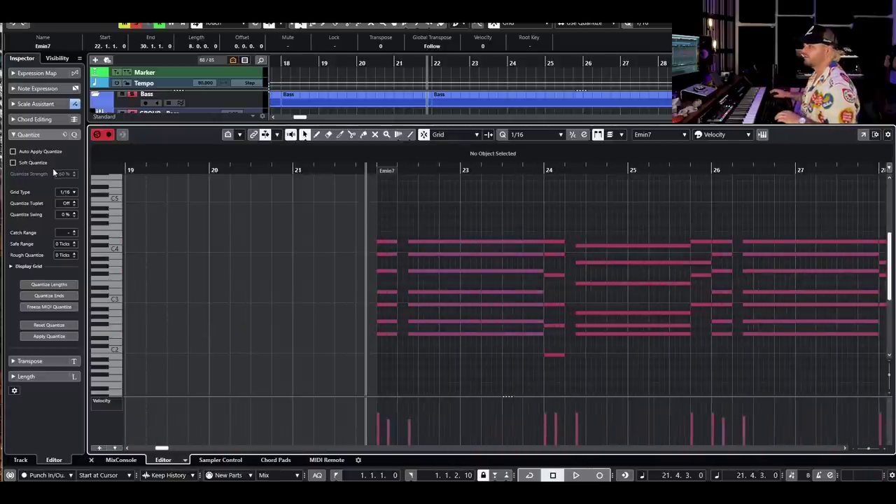
key("space")
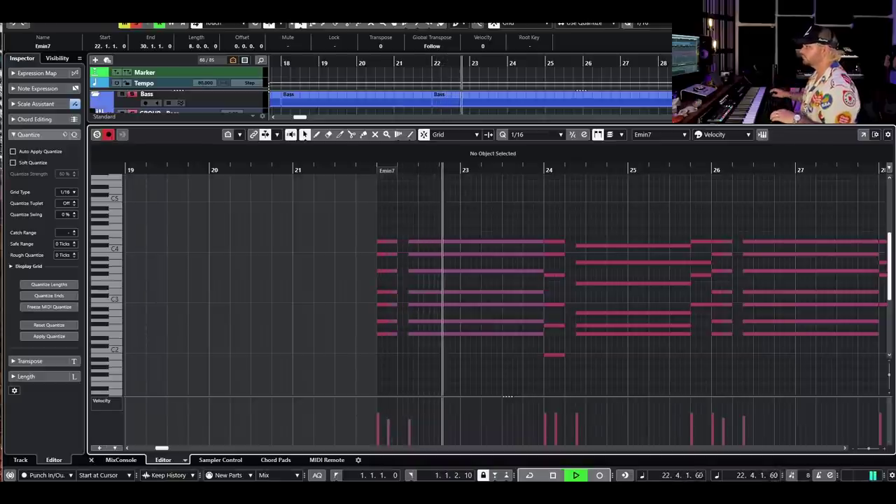
key("Return")
left_click(793, 291)
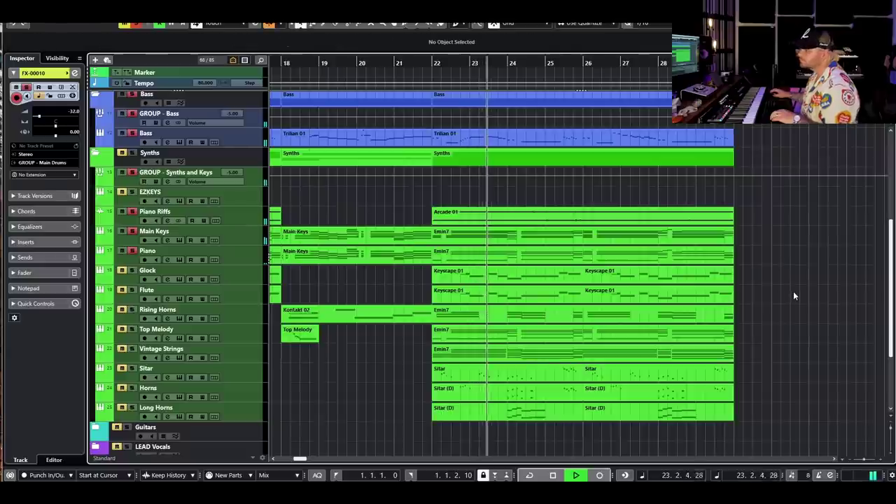
key("space")
Step: Play the section from bar 22 with Glock and Flute added, and replay it with Rising Horns
key("space")
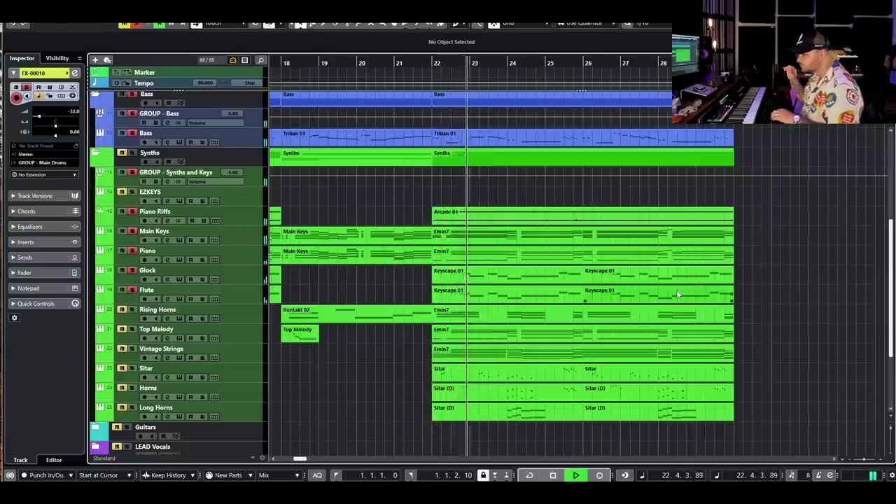
key("space")
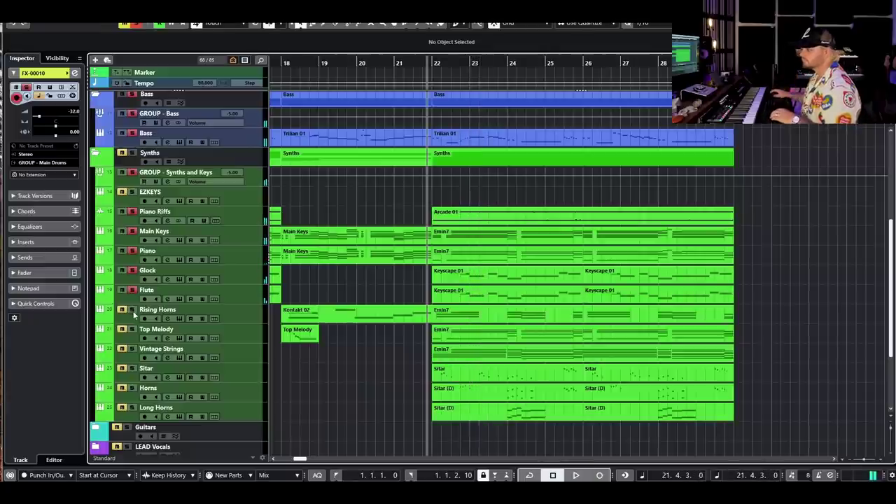
key("space")
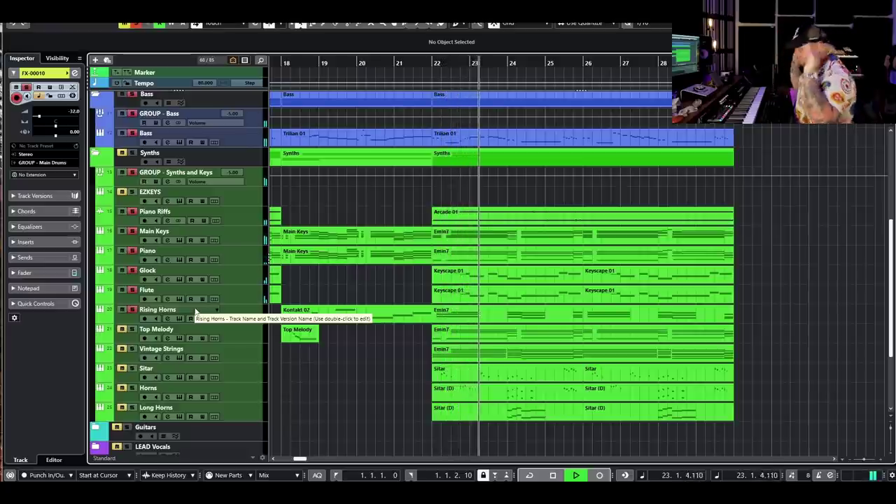
key("space")
Step: Clear all solos, solo the Top Melody track, and play it from bar 22
left_click(136, 25)
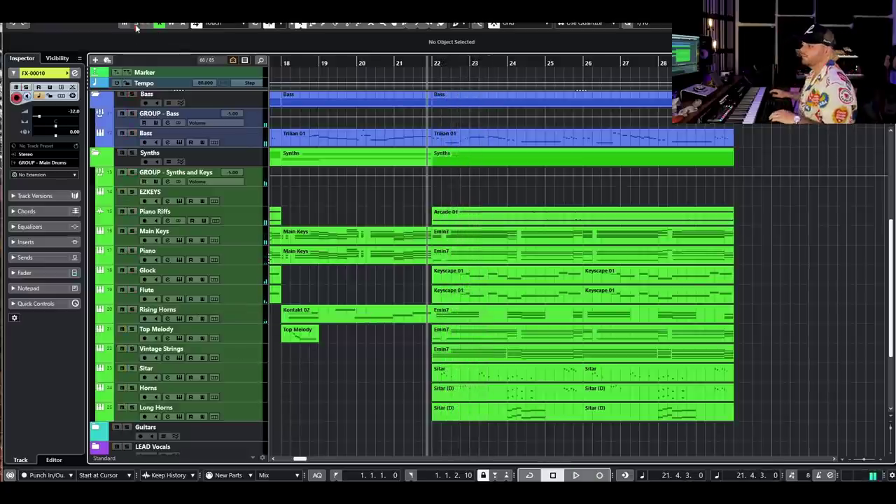
left_click(132, 329)
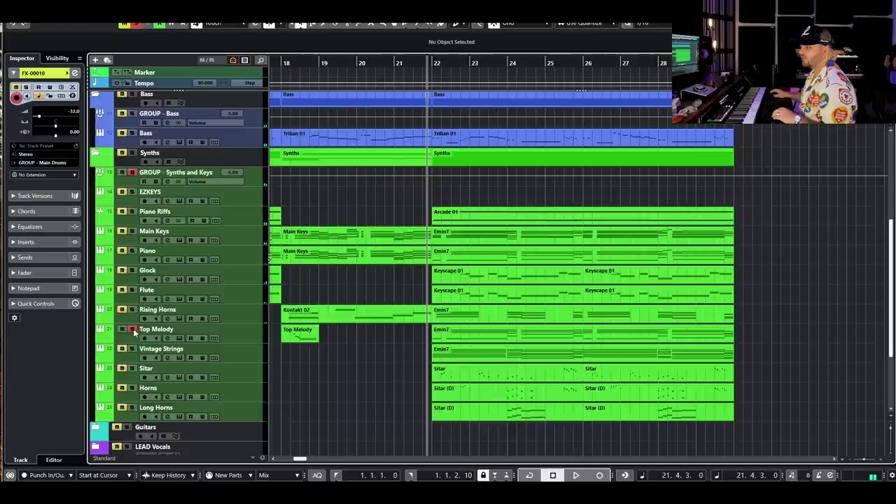
left_click(250, 334)
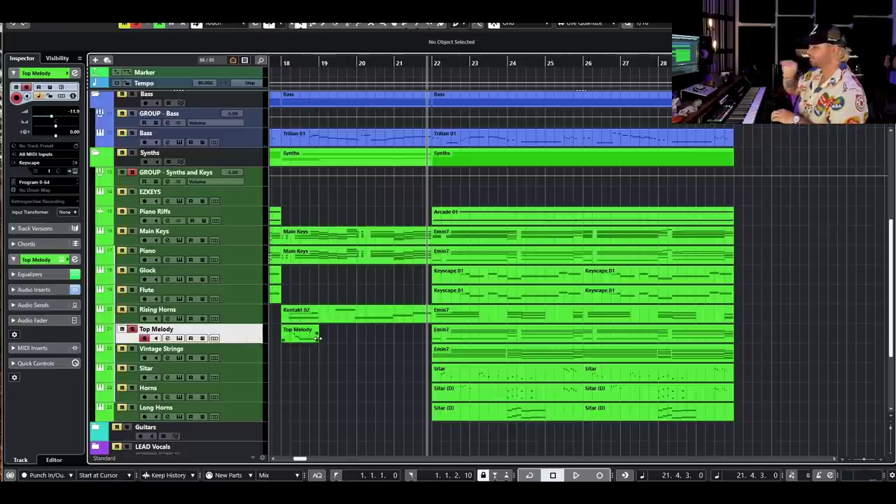
key("space")
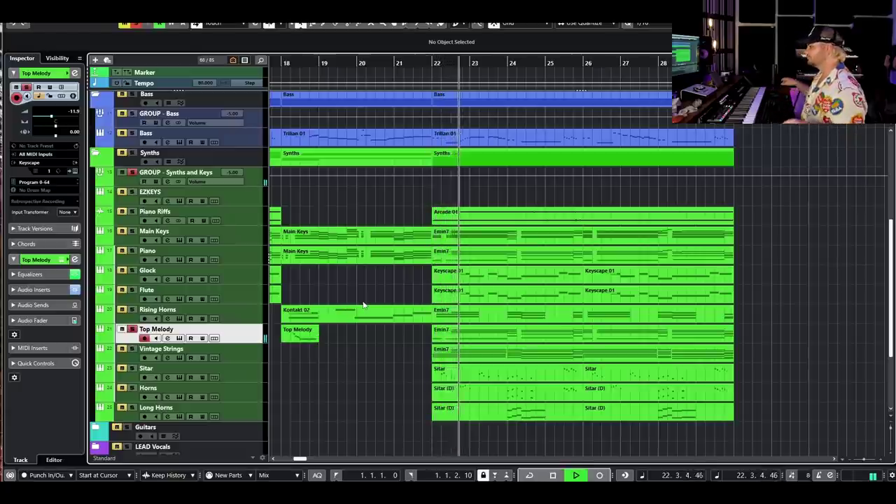
key("space")
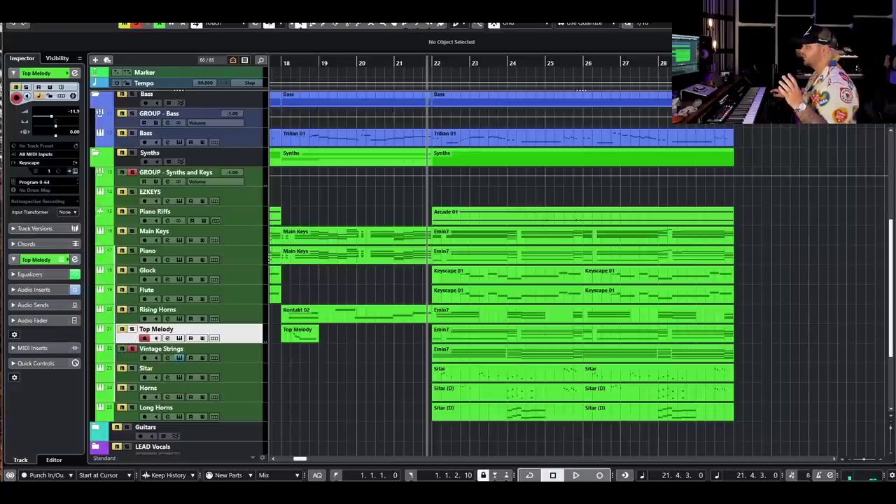
Step: Inspect the Vintage Strings track's String Ensemble instrument and its RC-20 Retro Color insert effect
left_click(179, 357)
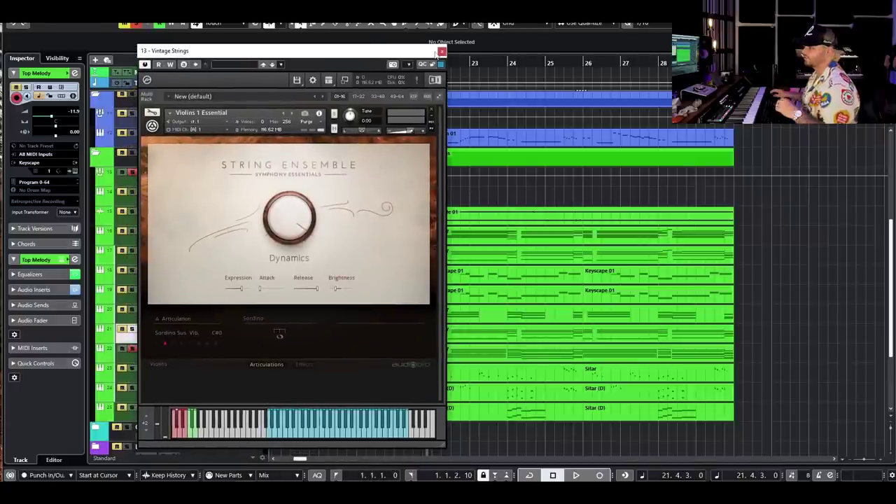
left_click(442, 52)
left_click(167, 358)
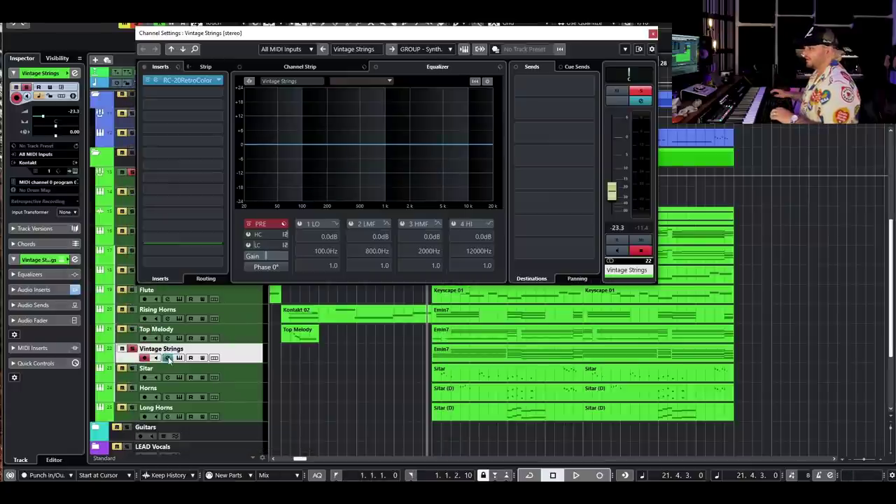
left_click(186, 80)
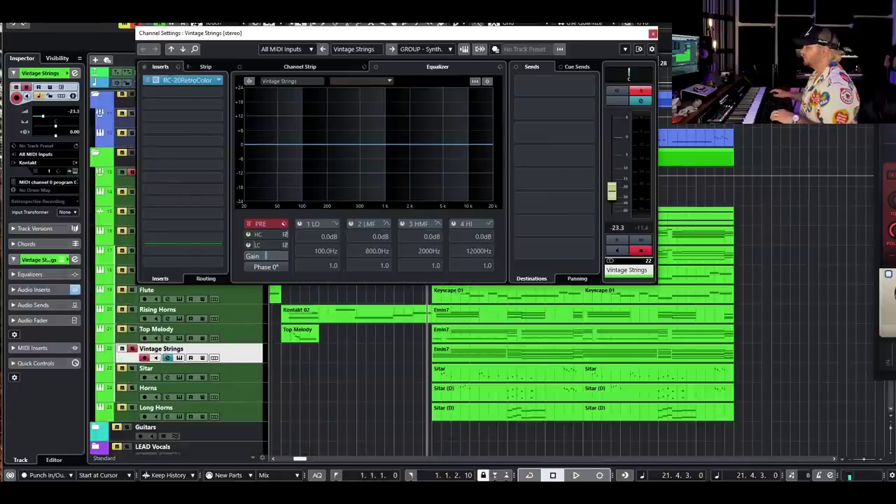
left_click(445, 85)
left_click(652, 33)
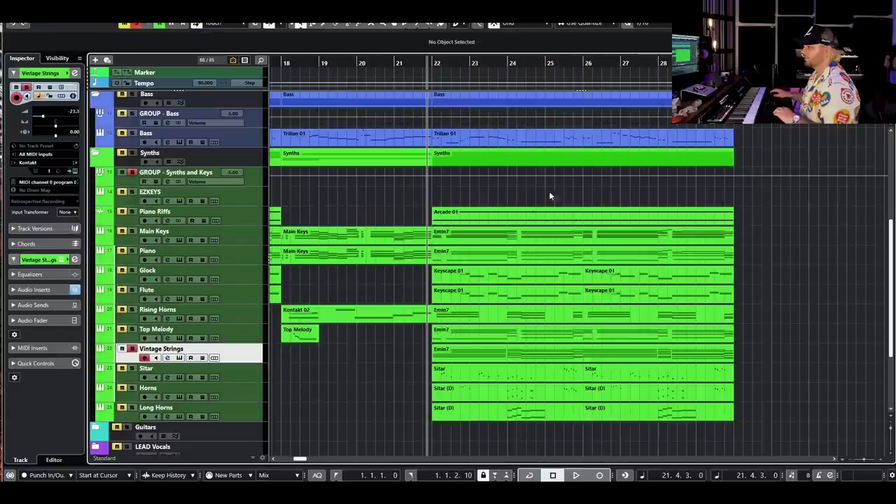
Step: Play the soloed Vintage Strings from bar 22, and replay the section with solos cleared and Sitar, Horns and Long Horns muted
key("space")
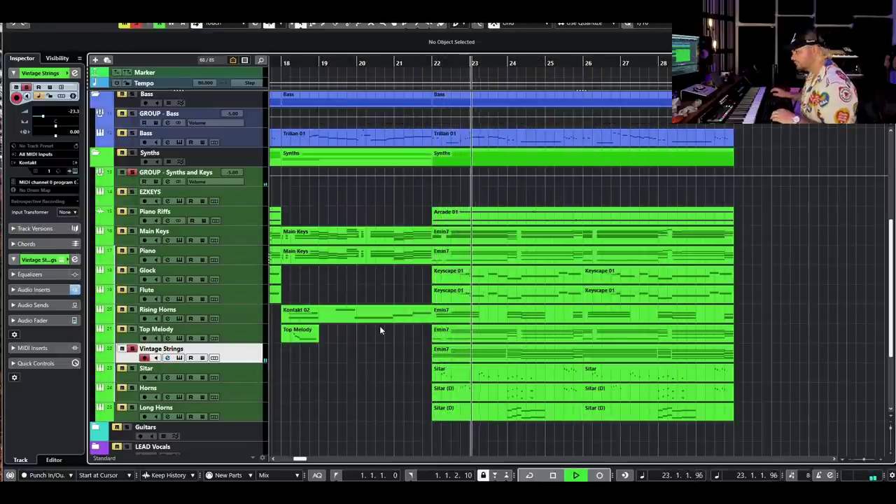
key("space")
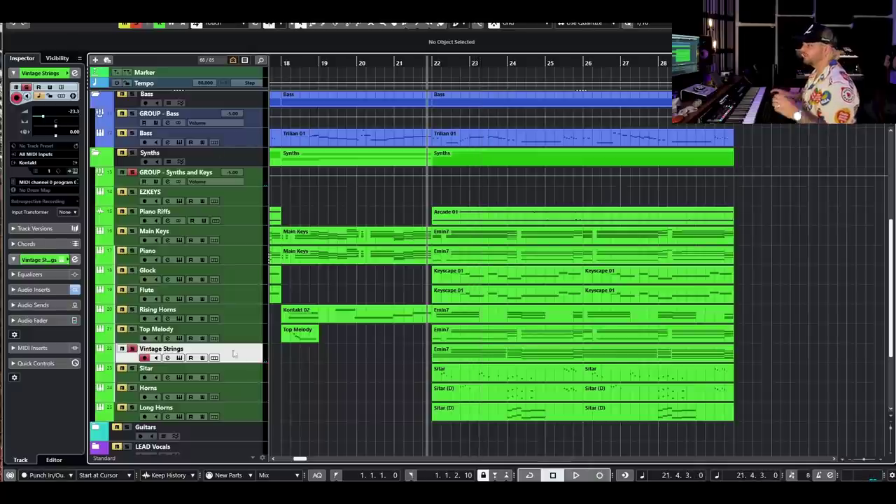
left_click(140, 27)
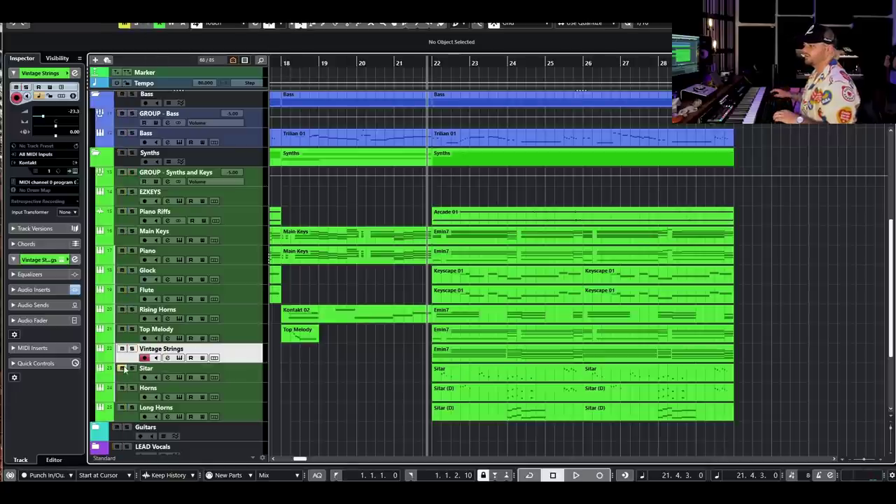
key("space")
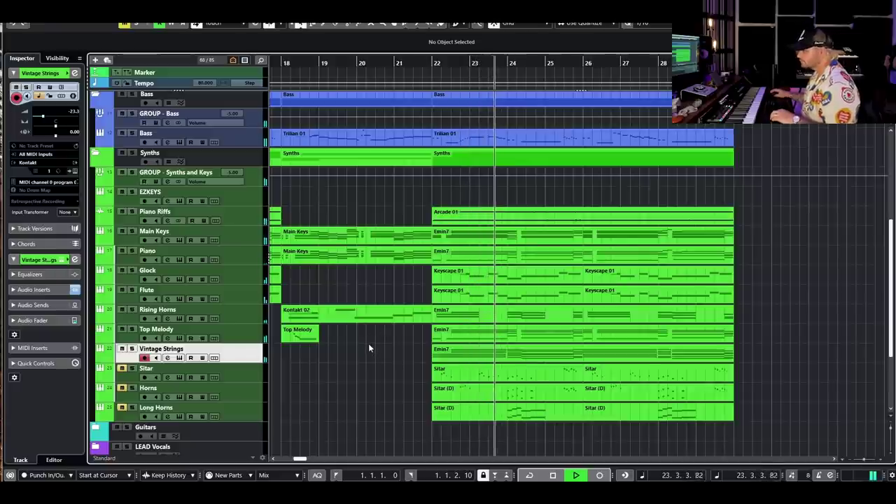
key("space")
Step: Unmute and solo the Sitar track, and view its Electric Sitar c patch in Omnisphere
left_click(123, 368)
left_click(131, 369)
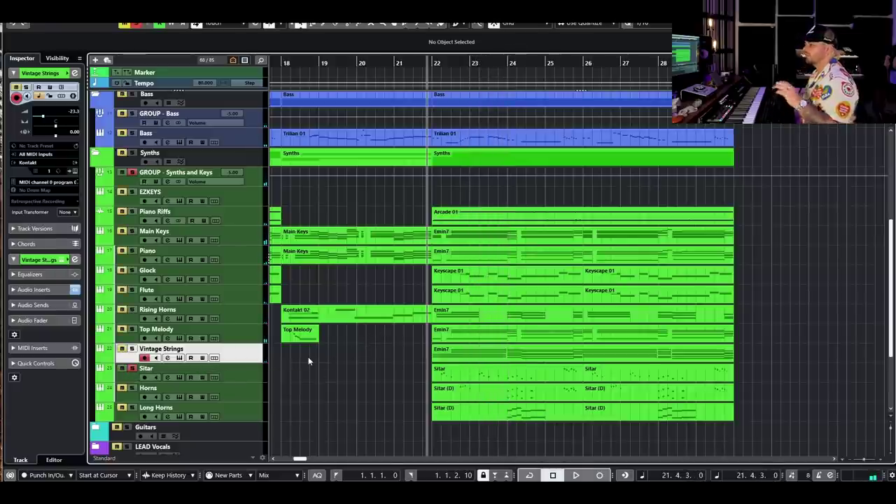
left_click(236, 368)
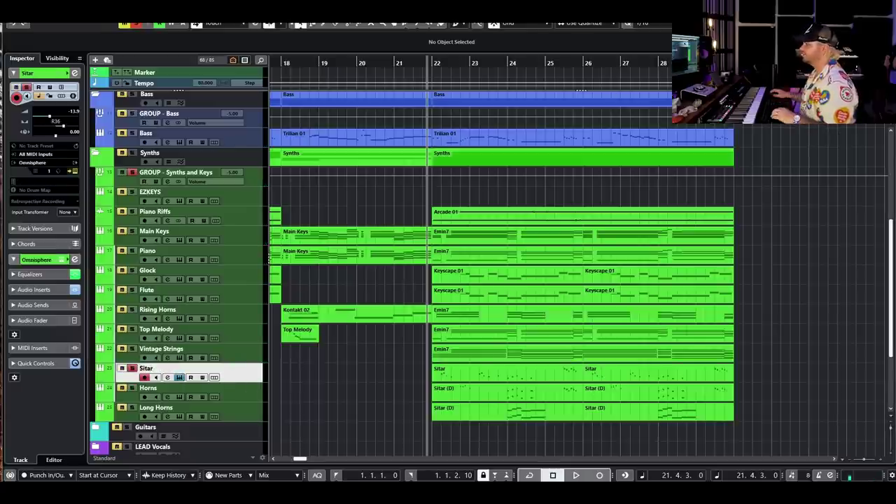
left_click(179, 377)
left_click(508, 126)
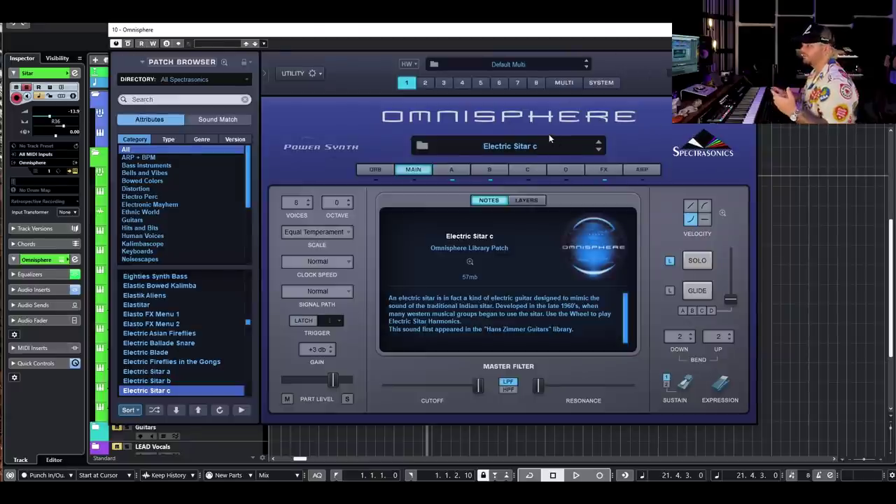
left_click(744, 30)
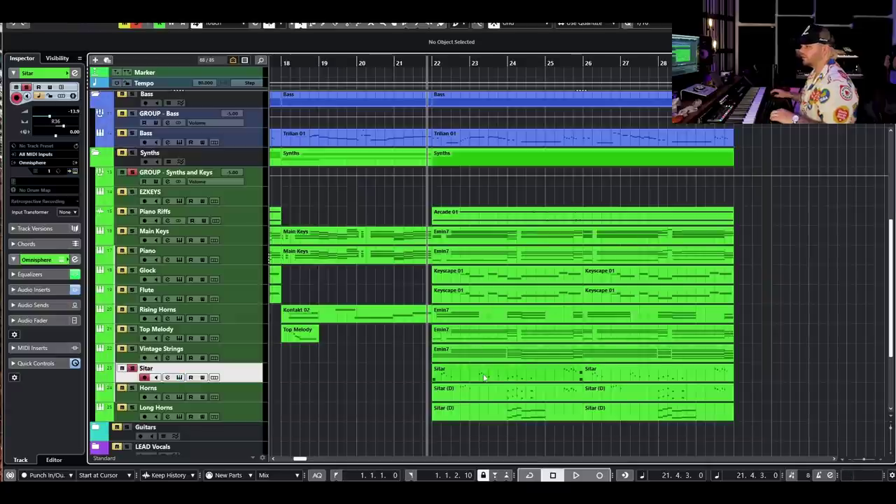
Step: Open the first Sitar part in the Key Editor and play its notes from bar 22
left_click(439, 372)
double_click(439, 372)
key("h")
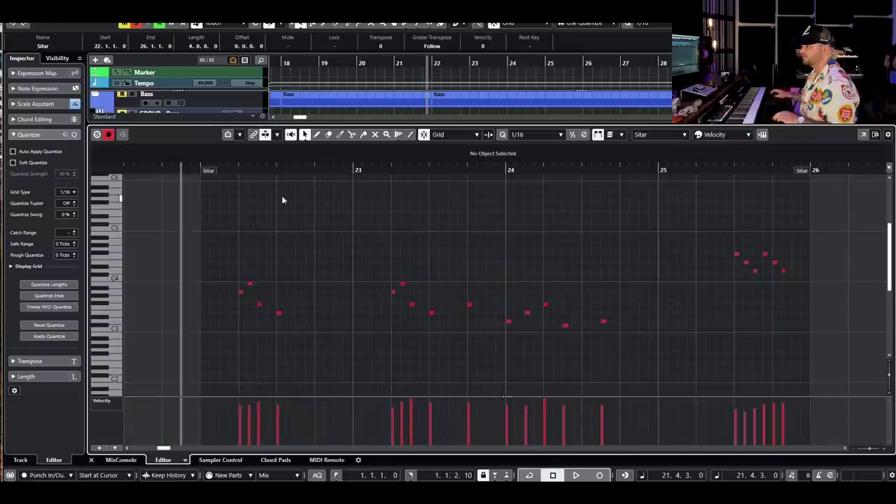
key("space")
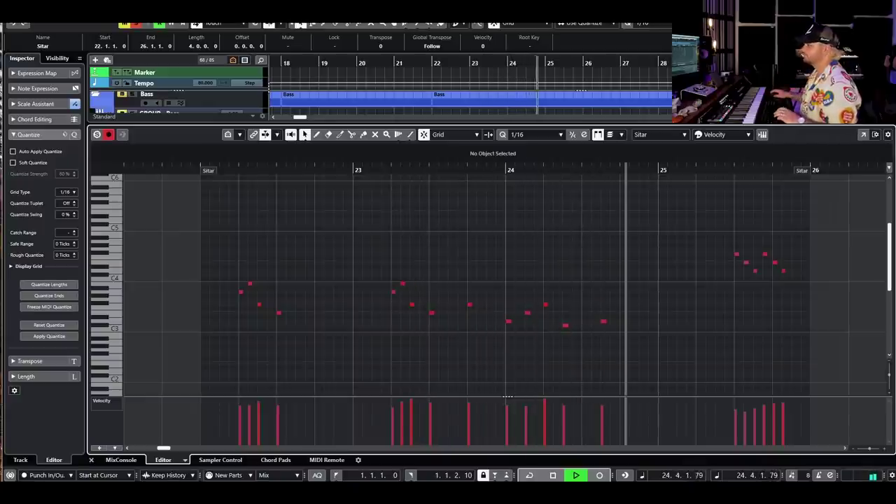
key("space")
key("Return")
Step: Solo the Horns track alongside Sitar and select it
left_click(159, 384)
left_click(133, 389)
left_click(250, 371)
left_click(255, 389)
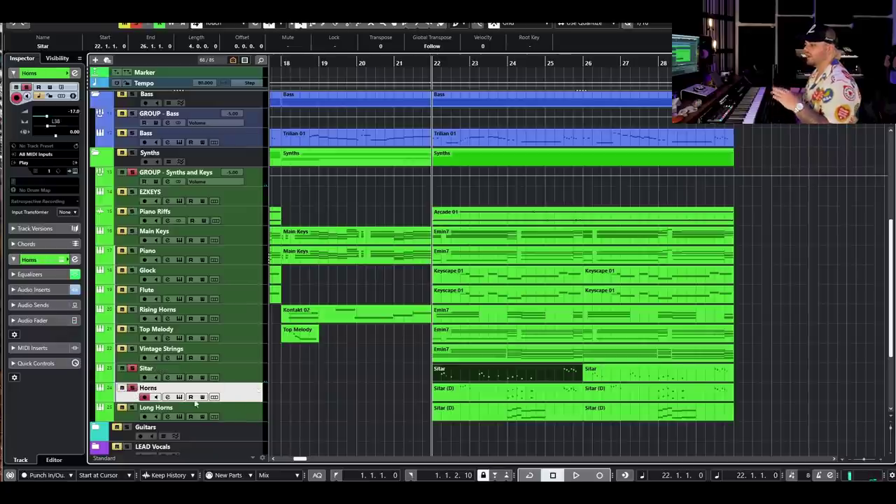
Step: View the Horns track's instrument and play the soloed Sitar and Horns together from bar 22
left_click(180, 397)
left_click_drag(894, 72, 570, 54)
left_click(180, 397)
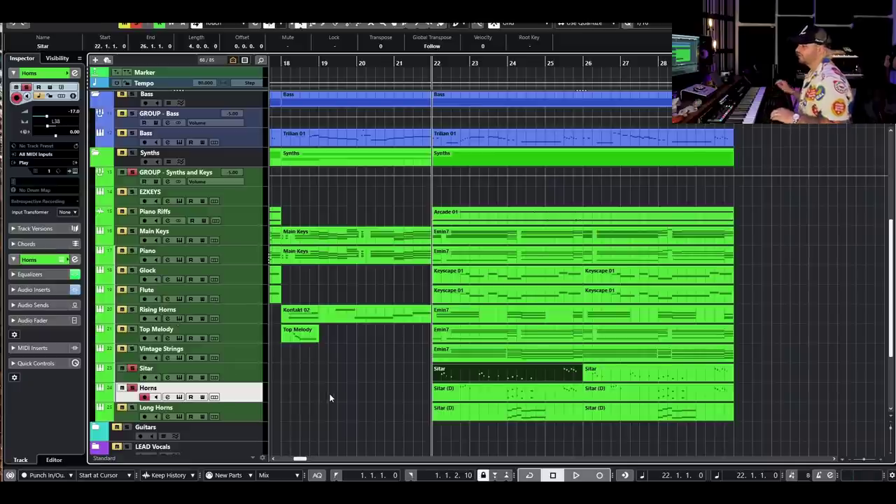
key("space")
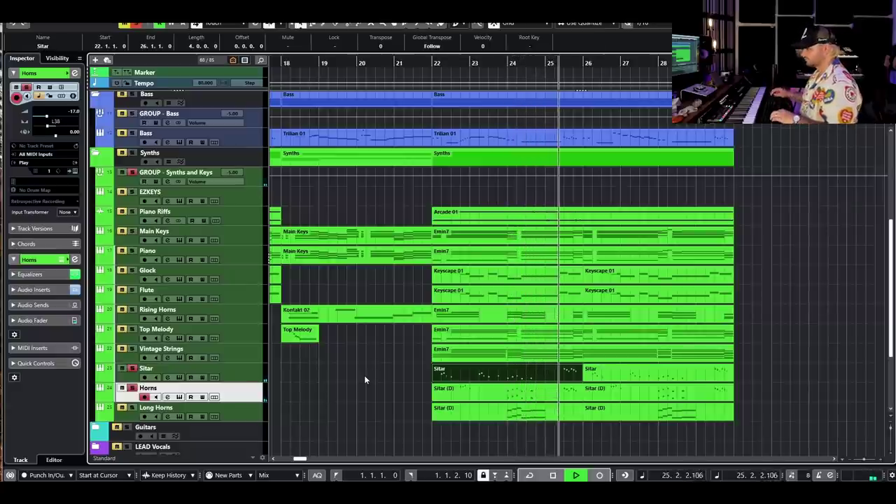
key("space")
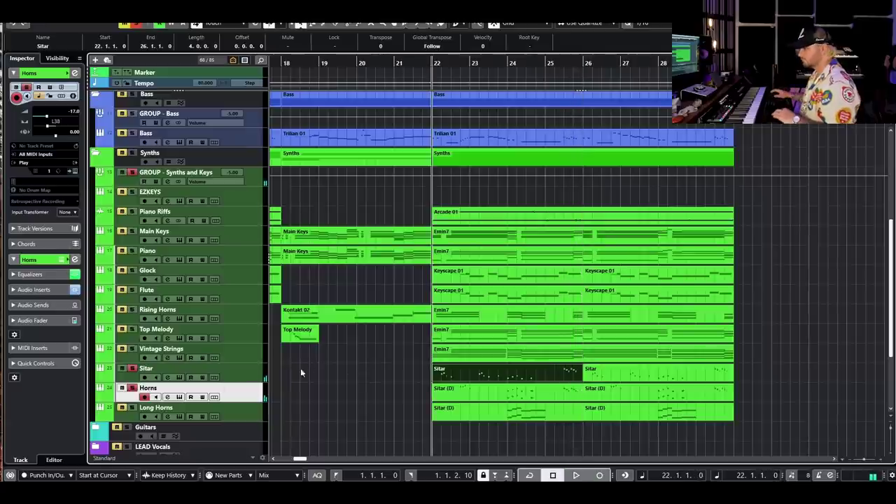
Step: Unsolo Horns, solo the Long Horns track, and play it from just before bar 24
left_click(132, 387)
left_click(132, 407)
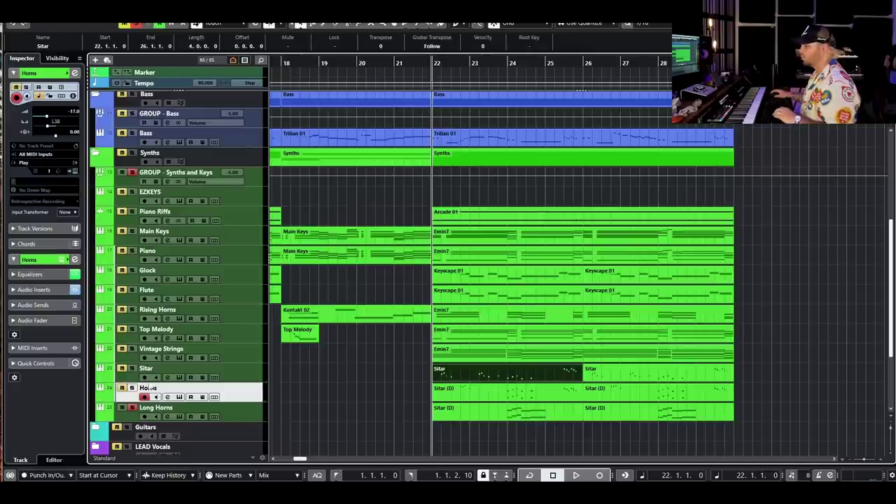
left_click(497, 63)
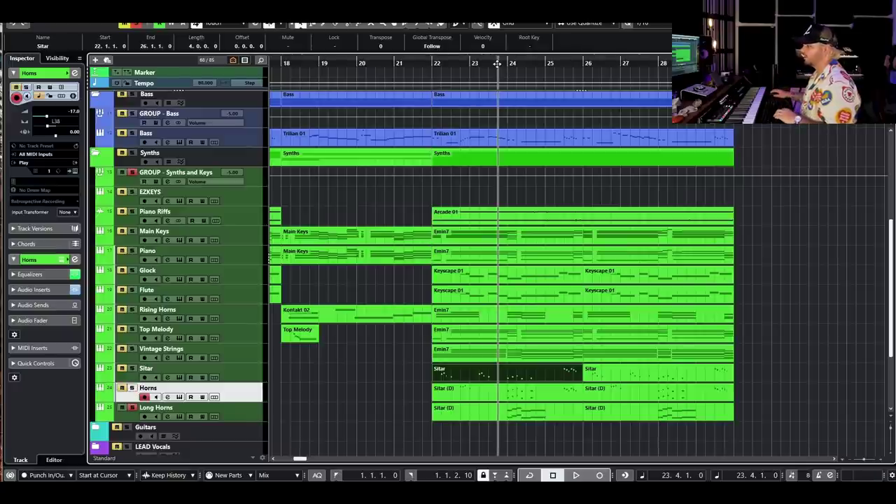
key("space")
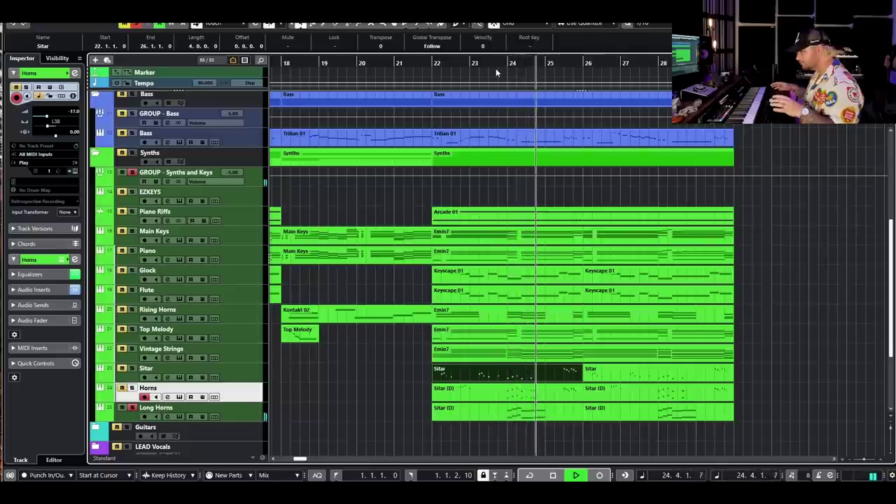
key("space")
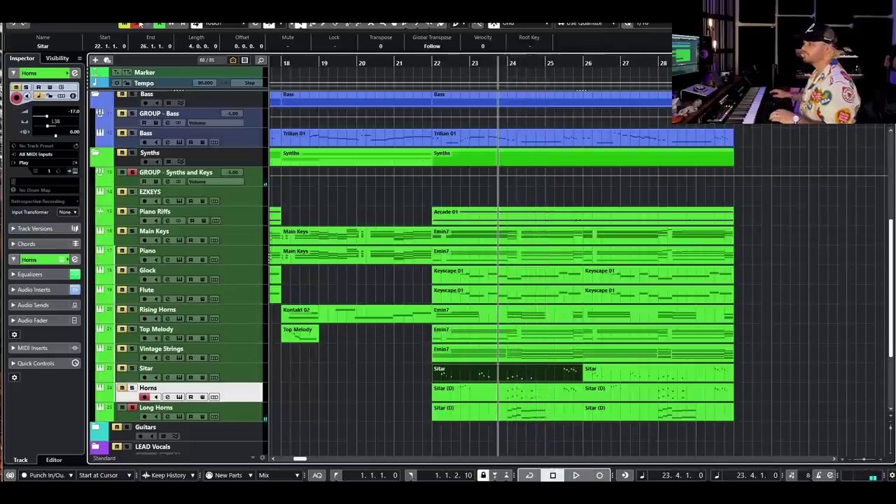
Step: Clear all solos and play the full arrangement from bar 21 through the layered section
scroll(434, 175, "up", 4)
left_click(425, 64)
scroll(440, 126, "up", 2)
scroll(443, 135, "down", 3, "ctrl")
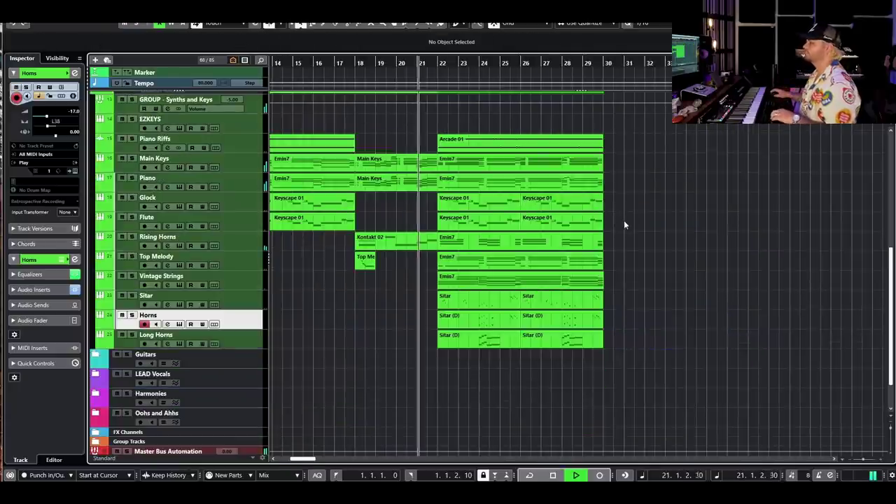
scroll(614, 242, "up", 2)
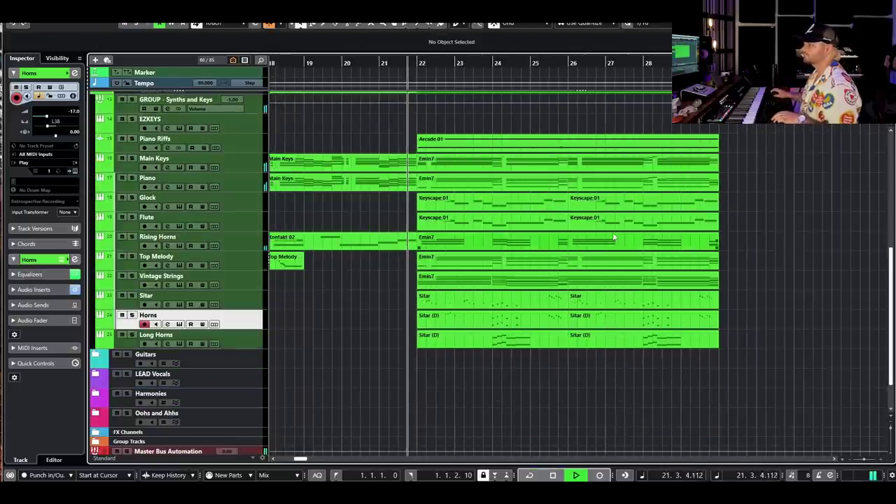
scroll(724, 231, "up", 6)
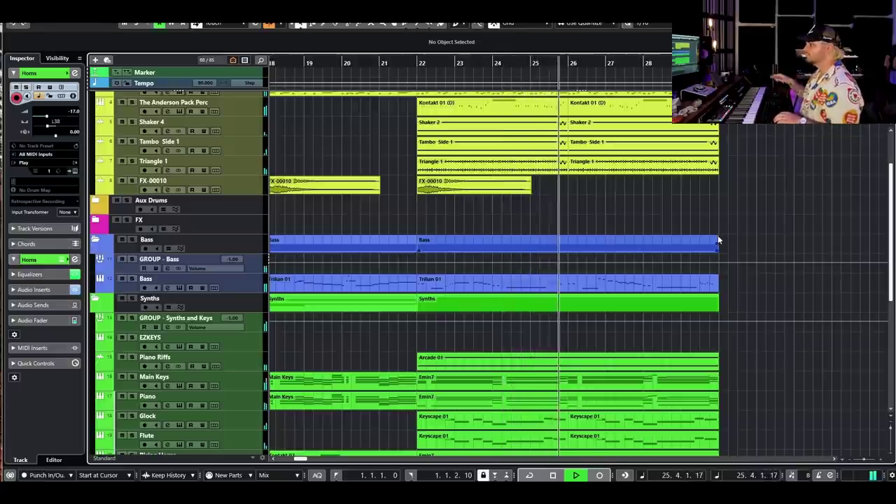
scroll(690, 210, "up", 2)
scroll(683, 203, "down", 4)
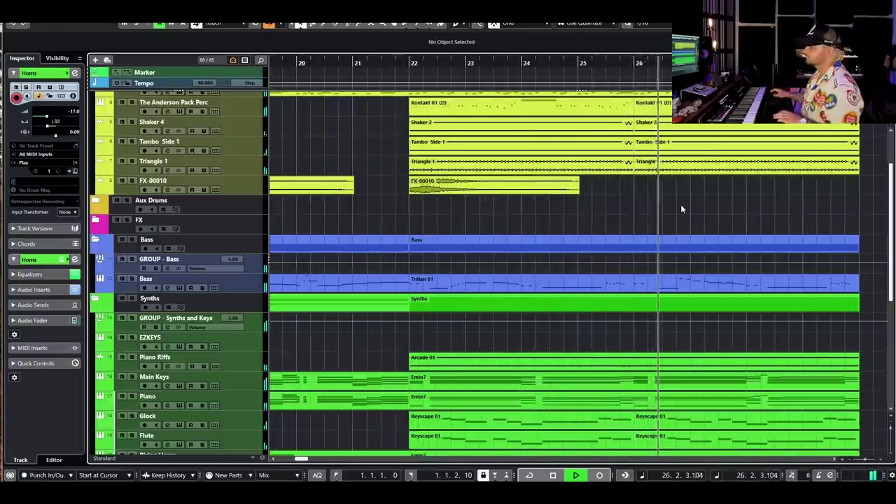
key("space")
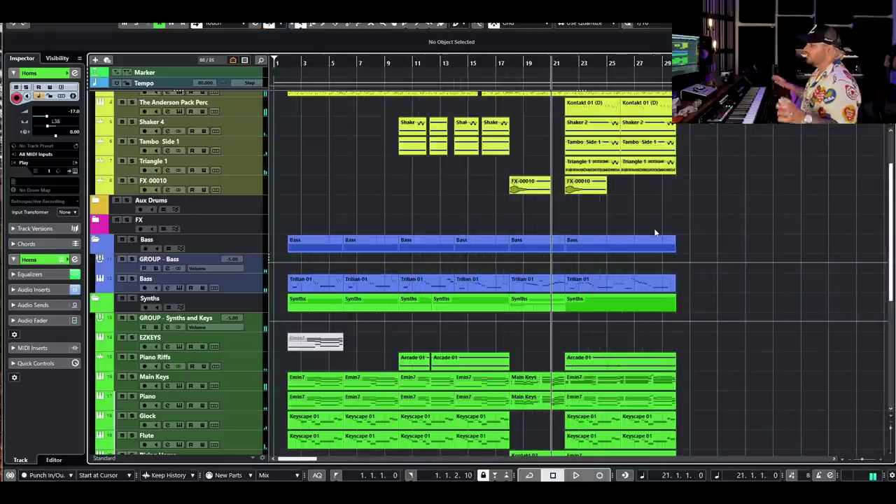
Step: Expand the LEAD Vocals folder and examine its layered vocal, harmony, delay and ad-lib tracks
scroll(656, 220, "down", 5)
scroll(615, 231, "up", 6)
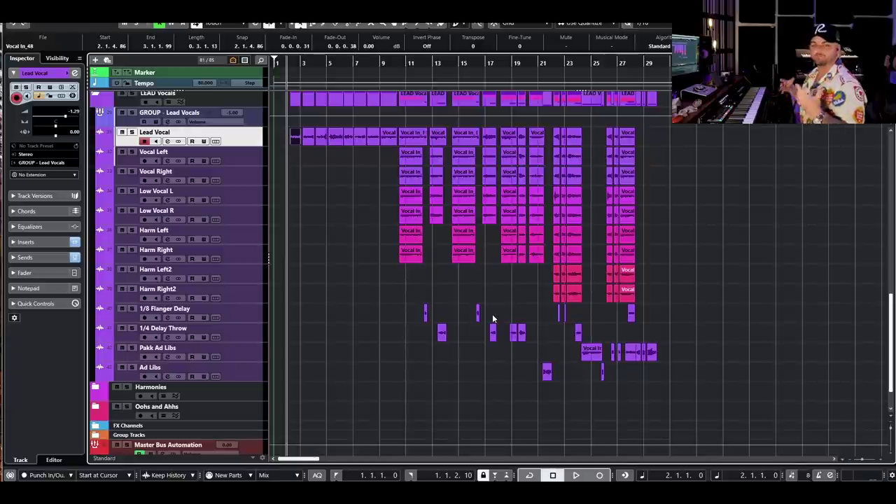
scroll(318, 214, "up", 3, "ctrl")
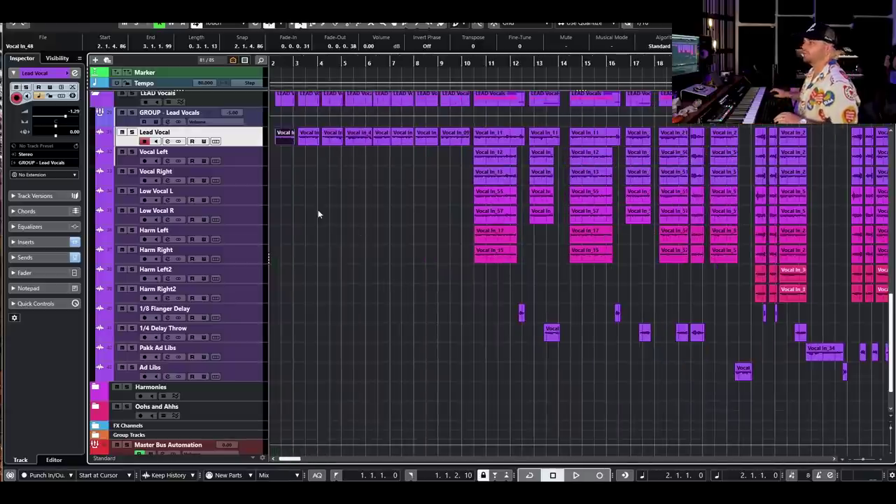
scroll(318, 214, "up", 4)
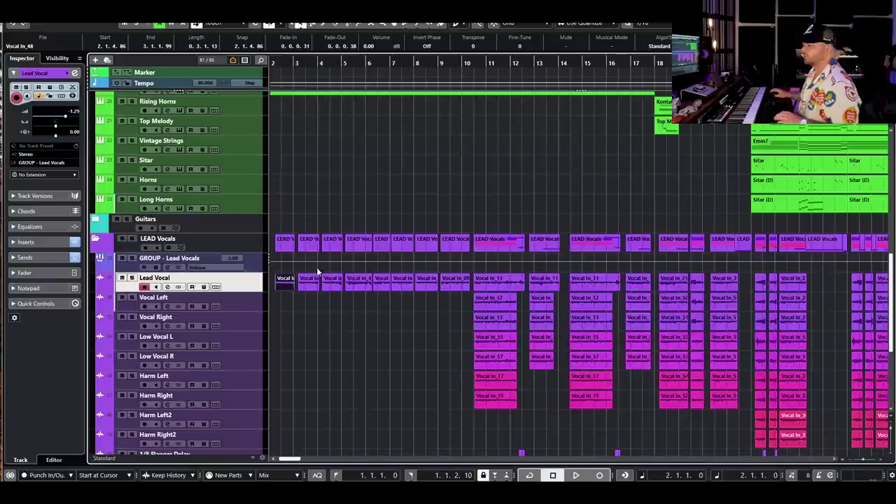
Step: Open the Lead Vocal track's channel settings and review its insert and send chain
left_click(167, 287)
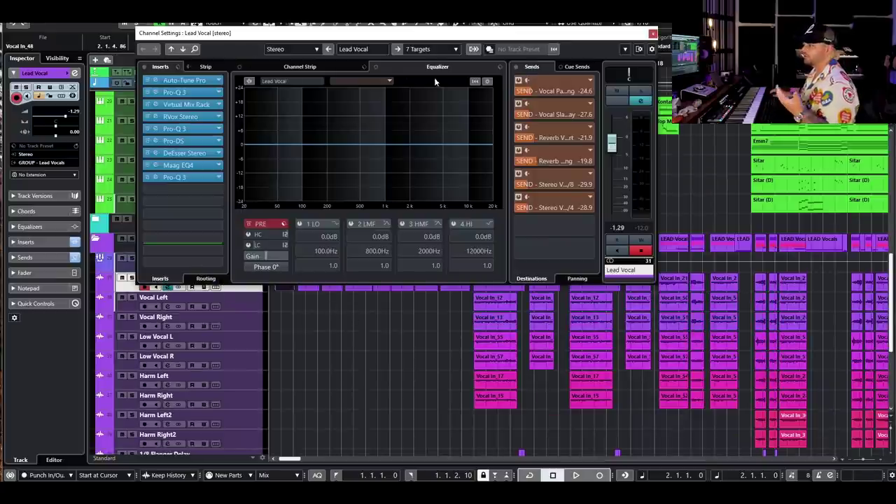
left_click_drag(462, 35, 584, 56)
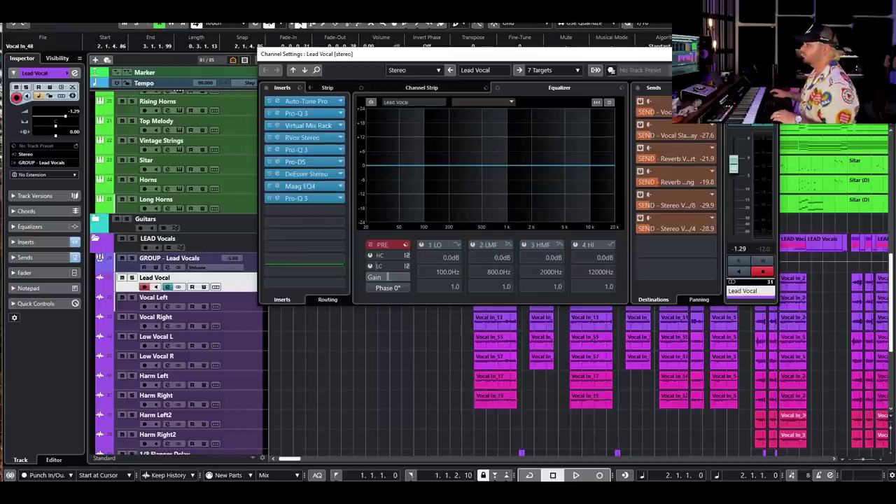
key("Escape")
Step: Play the song from just before bar 2 to hear the single Lead Vocal against the opening section
scroll(381, 158, "up", 3)
scroll(348, 224, "down", 2)
scroll(364, 219, "left", 3)
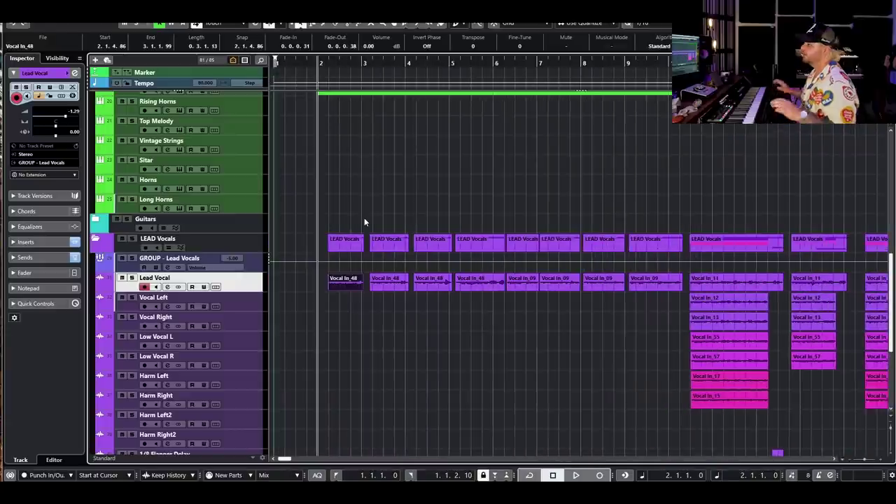
left_click(314, 63)
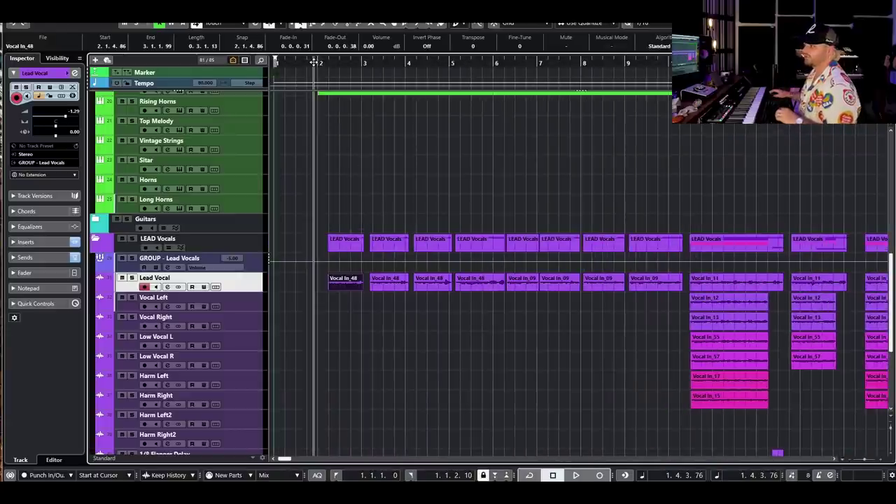
left_click_drag(316, 61, 301, 61)
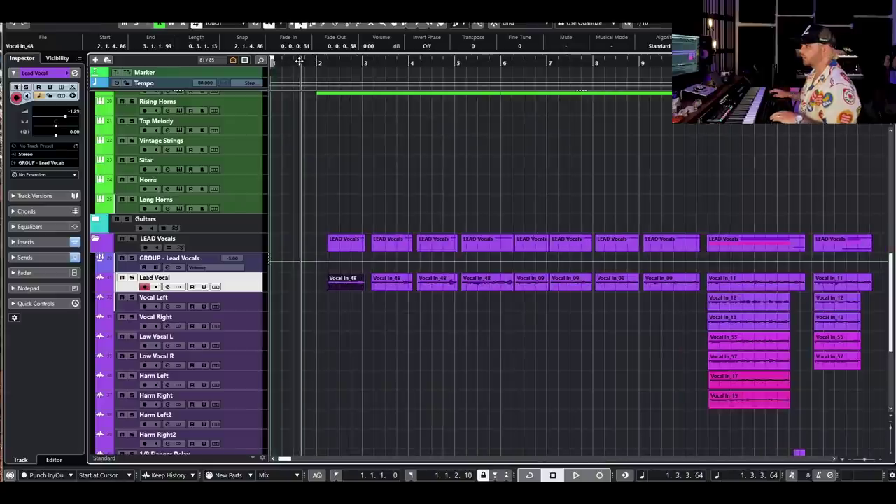
left_click(297, 62)
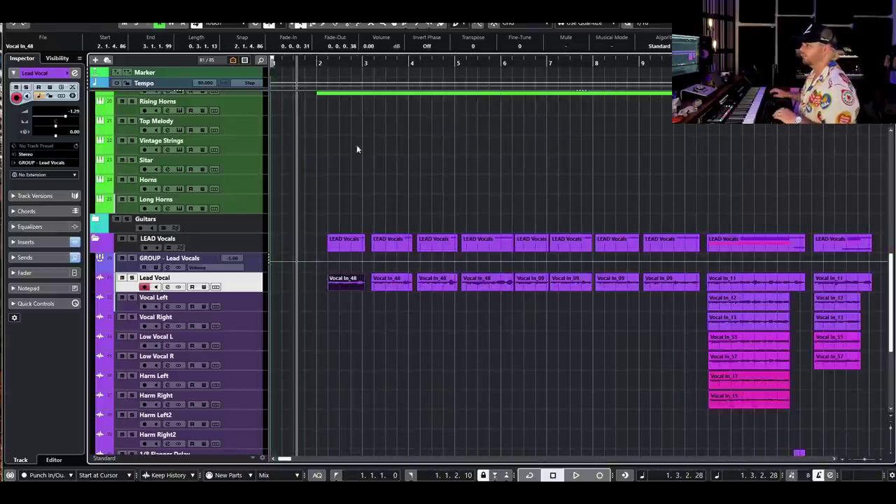
key("space")
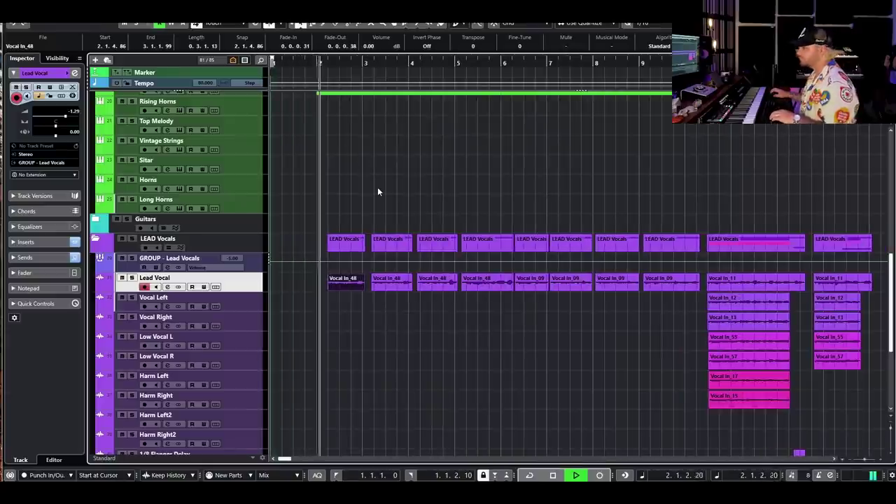
key("g")
key("g")
scroll(369, 360, "right", 1)
scroll(361, 350, "left", 1)
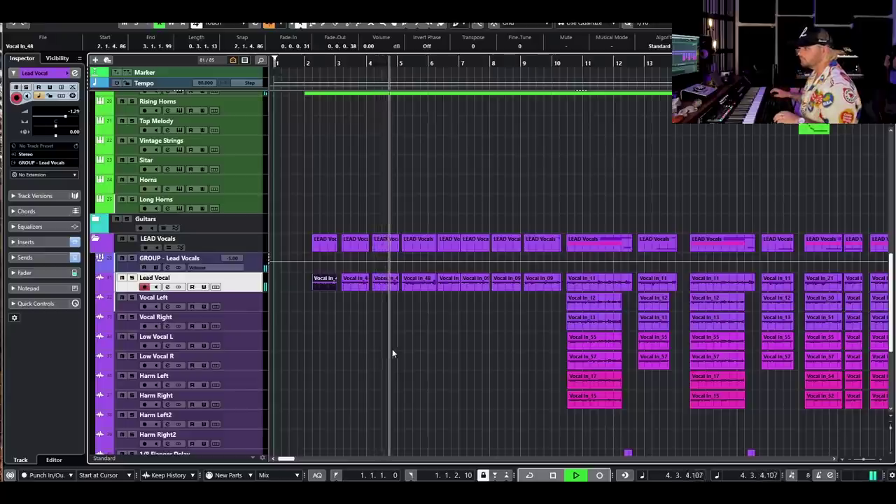
scroll(407, 342, "right", 2)
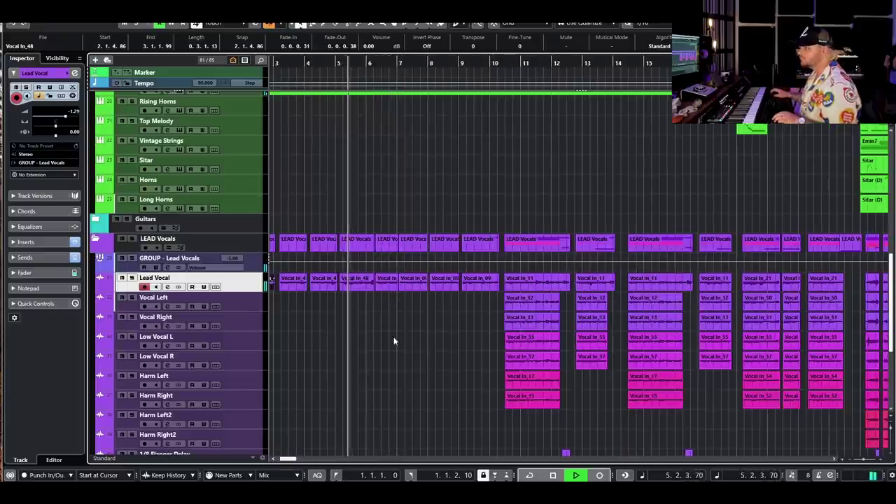
scroll(391, 344, "down", 1)
scroll(387, 342, "left", 1)
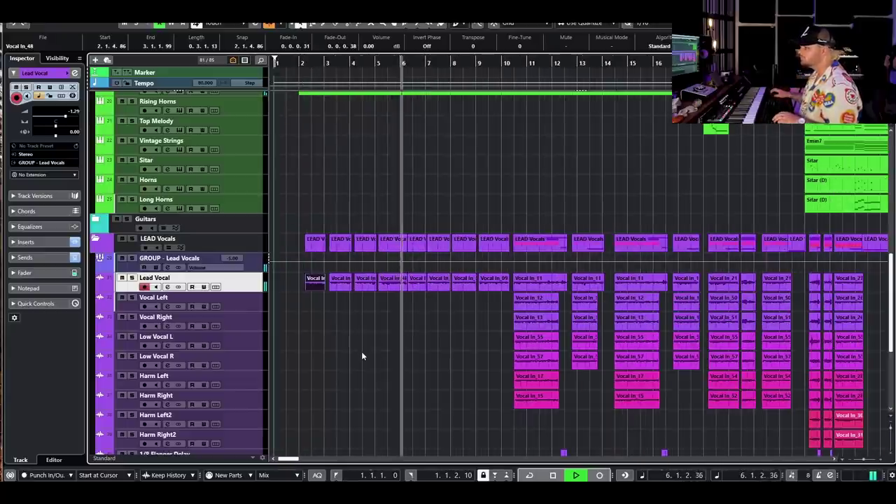
key("space")
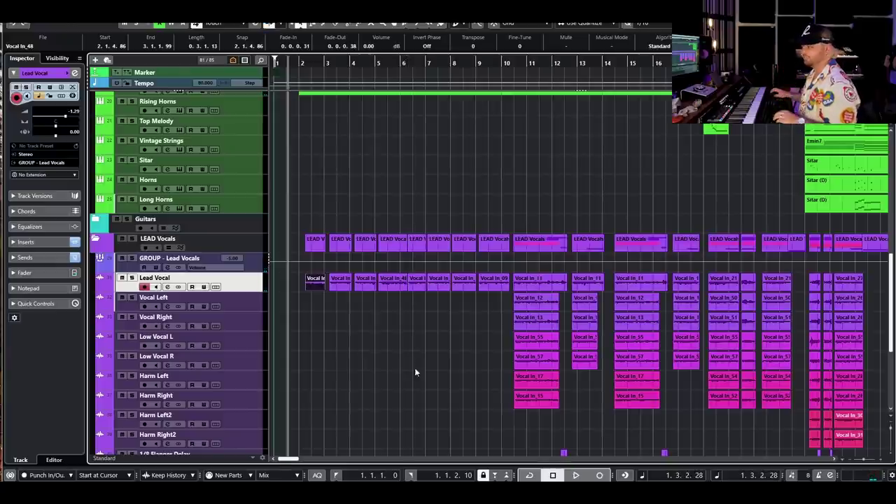
Step: Place the playhead at bar 10.3, where the vocal layers begin, and review the drum, bass and synth tracks there
key("g")
key("g")
key("g")
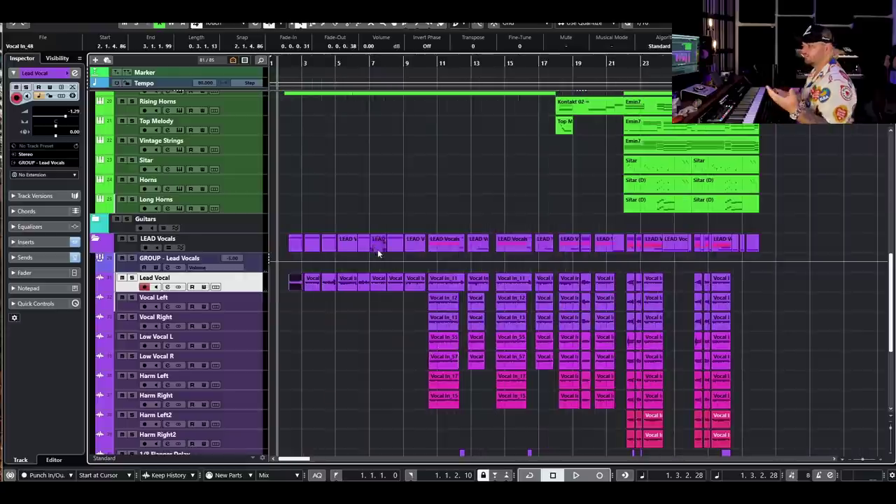
left_click(428, 65)
key("h")
key("h")
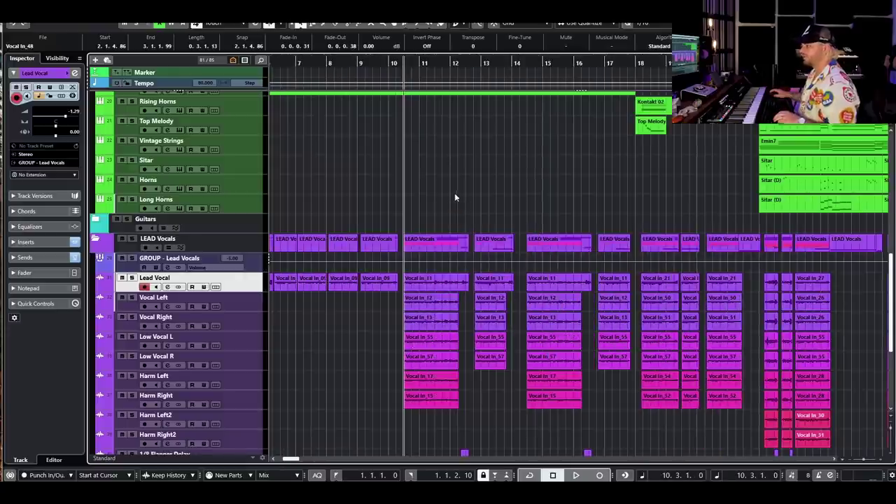
scroll(452, 189, "up", 10)
left_click(470, 169)
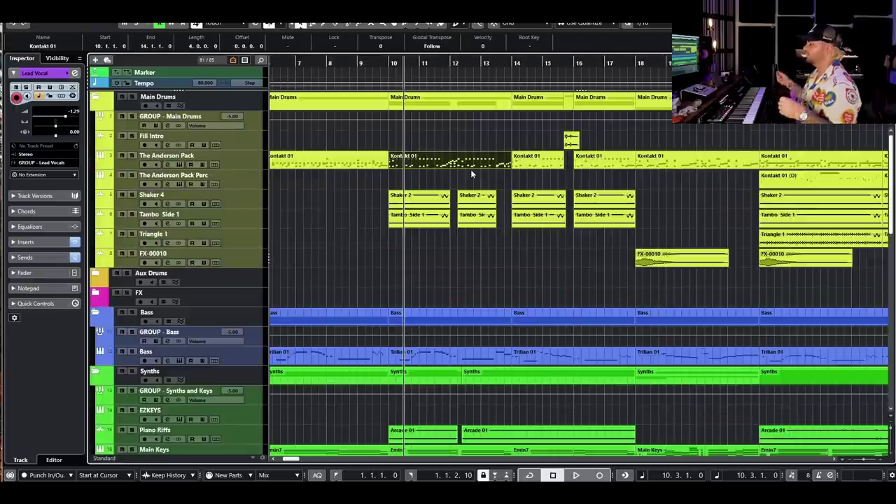
scroll(470, 169, "down", 15)
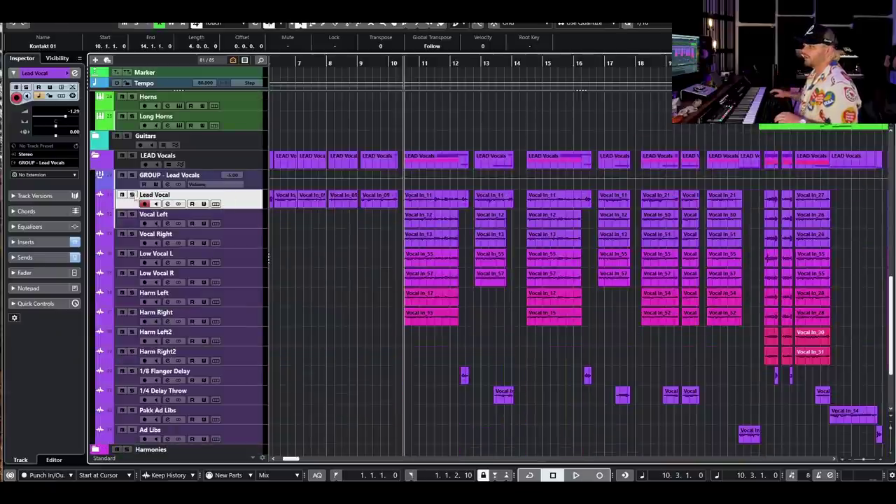
Step: Mute the double, low, harmony, delay and ad-lib clips below the Lead Vocal from bar 10 through about bar 25
left_click(122, 156)
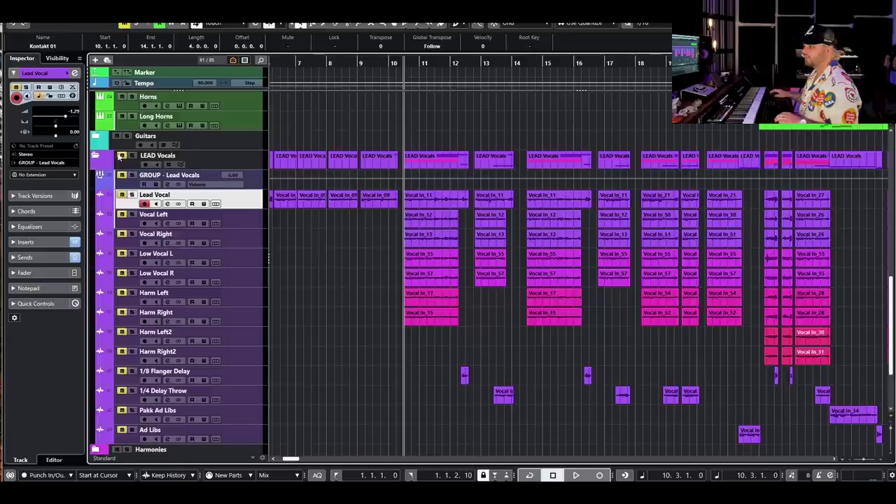
left_click(121, 156)
left_click_drag(405, 219, 853, 430)
key("shift+m")
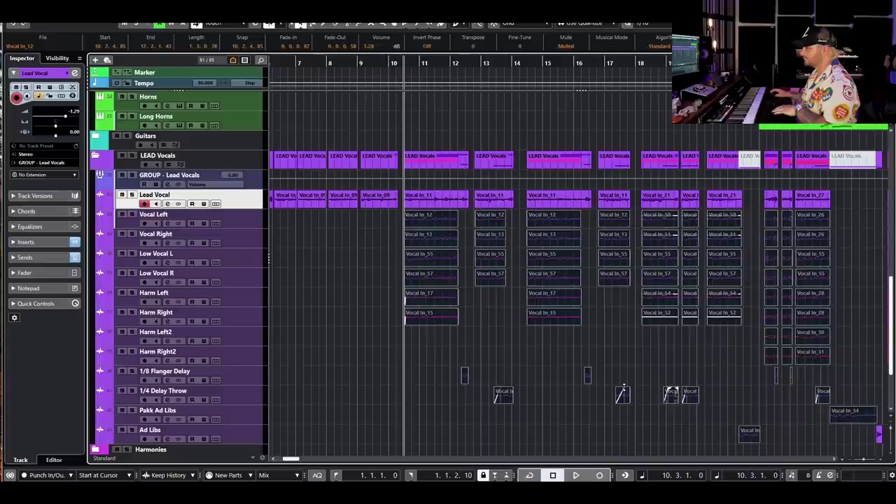
left_click(464, 335)
Step: Play the section from bar 10.3 with only the Lead Vocal sounding over the instruments
scroll(438, 252, "up", 2)
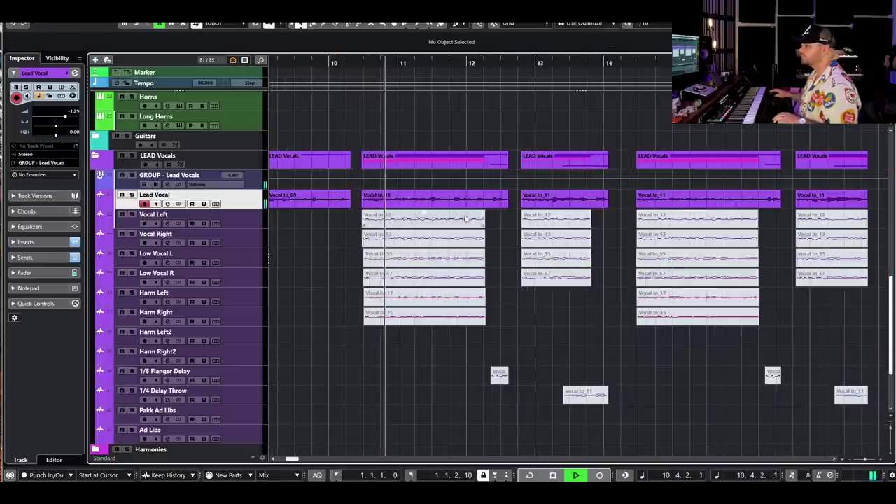
scroll(494, 263, "down", 2)
scroll(508, 264, "down", 2)
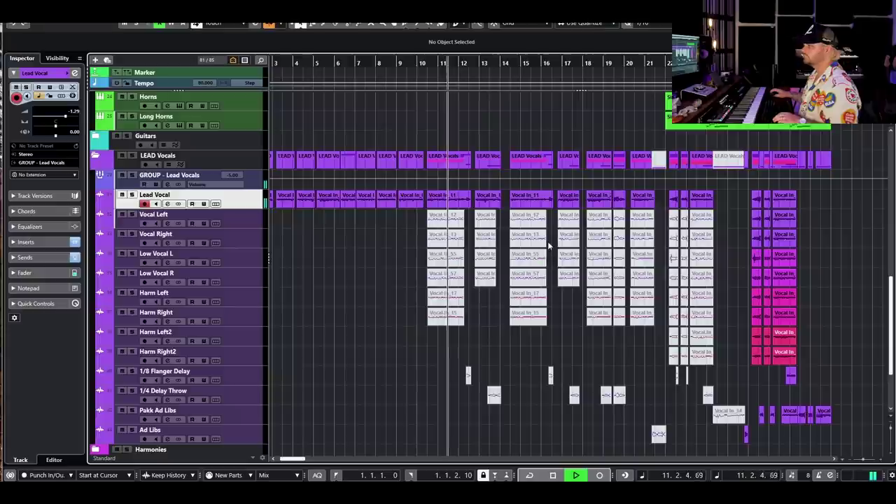
scroll(604, 245, "up", 1)
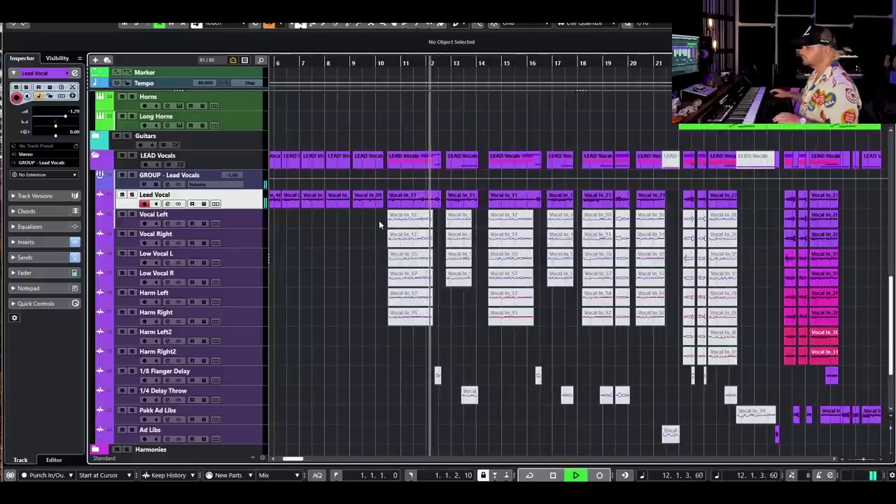
key("space")
Step: Unmute the Vocal Left and Vocal Right clips, solo both tracks with the Lead Vocal, and play from bar 10.3
left_click_drag(377, 221, 663, 249)
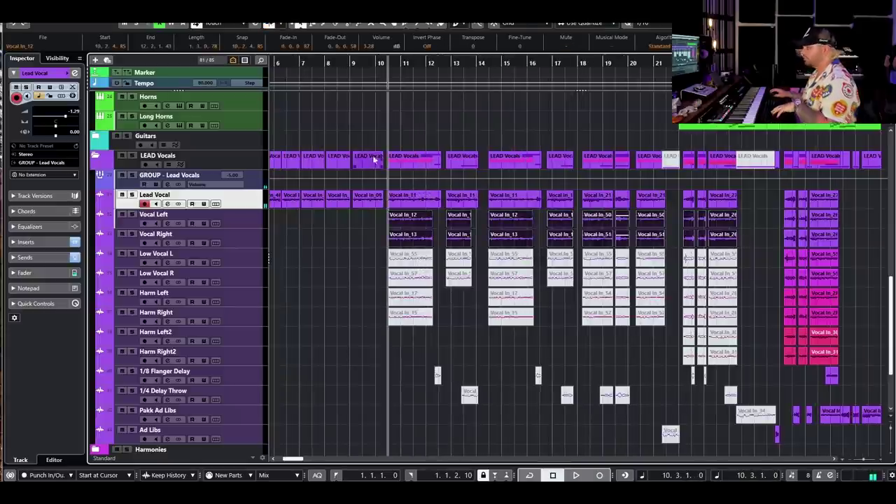
left_click(132, 214)
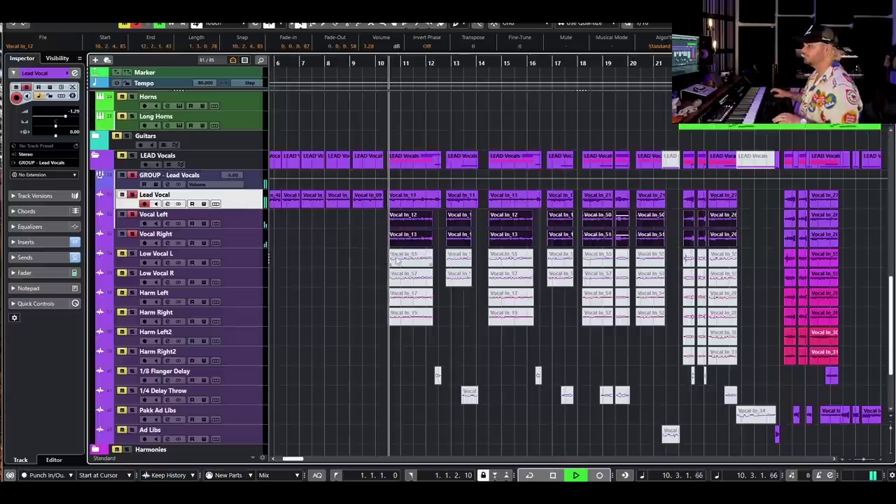
scroll(366, 253, "up", 2)
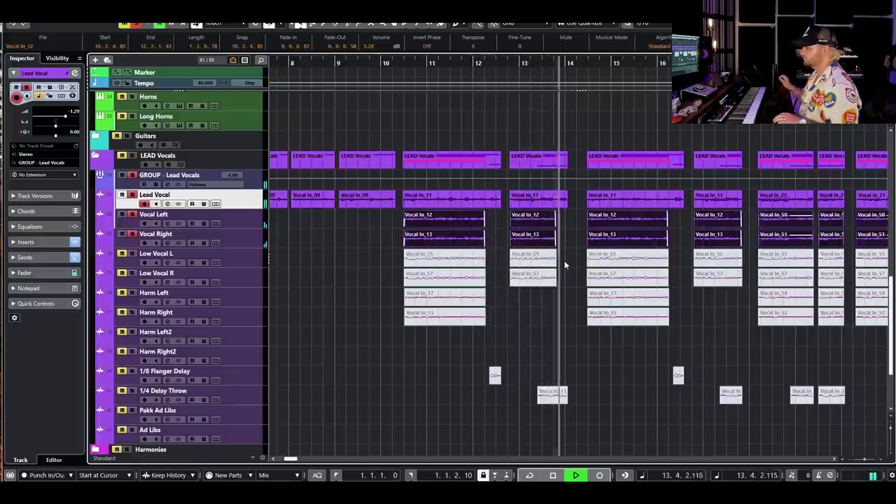
key("space")
Step: Unmute the Low Vocal L and Low Vocal R clips, solo both tracks, and play them with the lead and doubles
key("g")
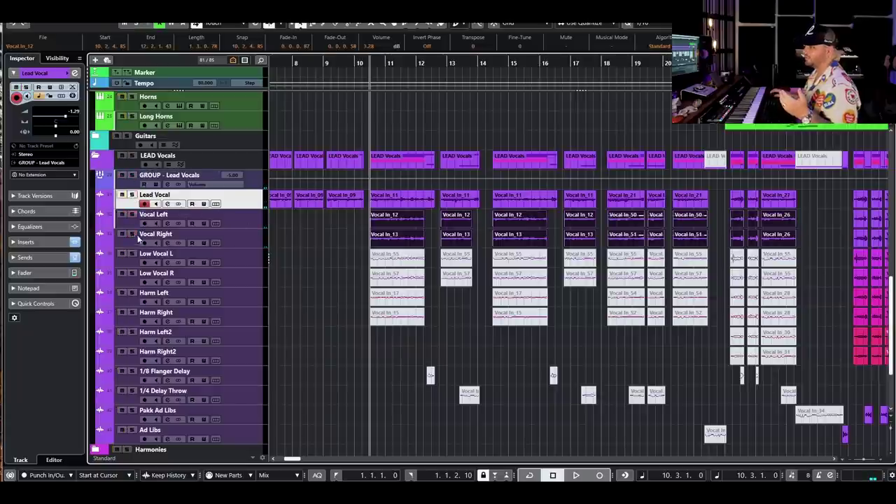
key("g")
key("g")
left_click_drag(350, 264, 648, 276)
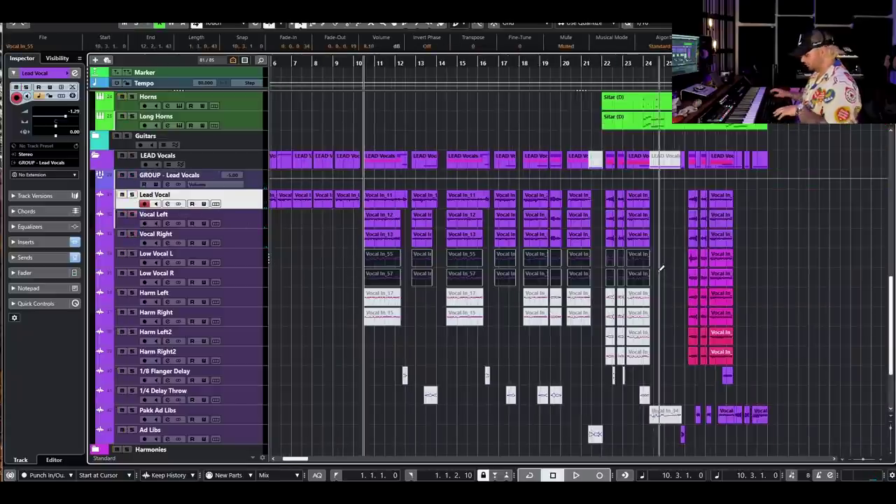
left_click(131, 253)
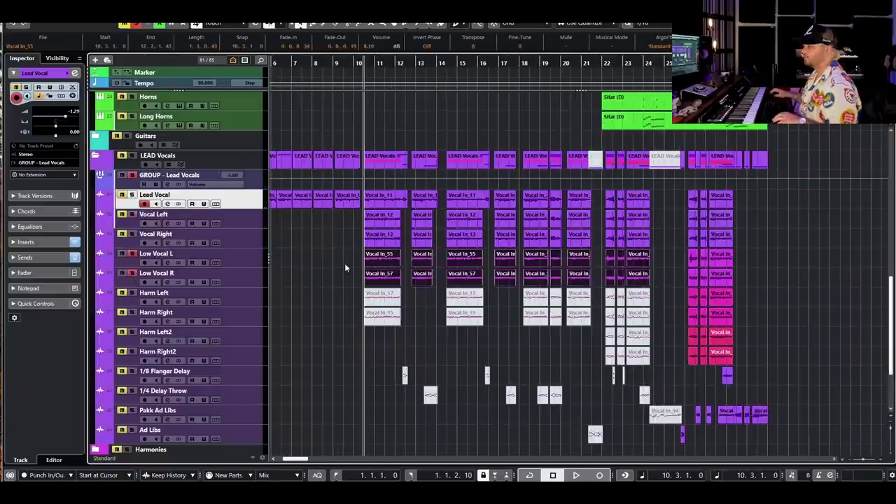
key("h")
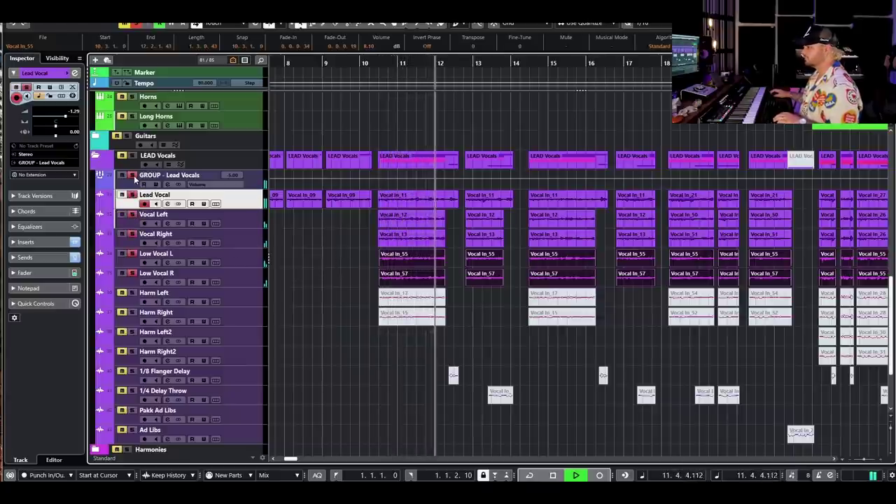
key("space")
Step: Unmute the Harm Left and Harm Right clips, solo both tracks, and play the complete vocal stack from bar 10.3
key("g")
key("g")
left_click_drag(387, 299, 593, 313)
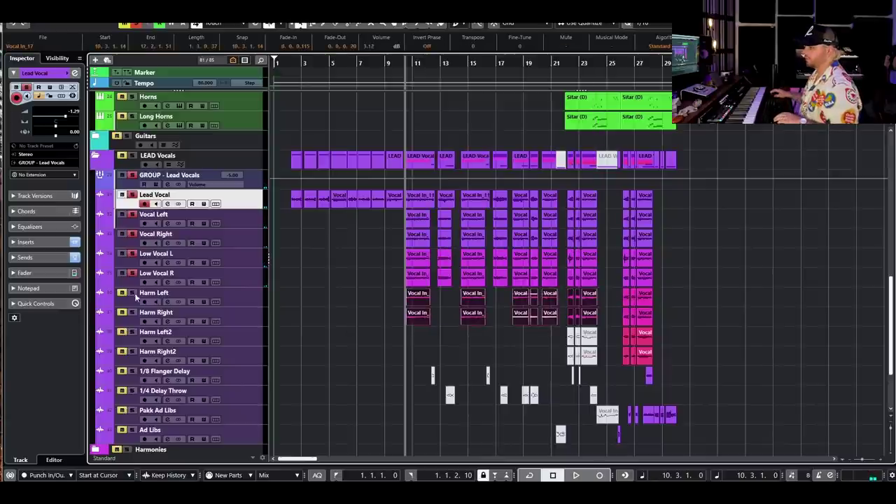
key("space")
key("h")
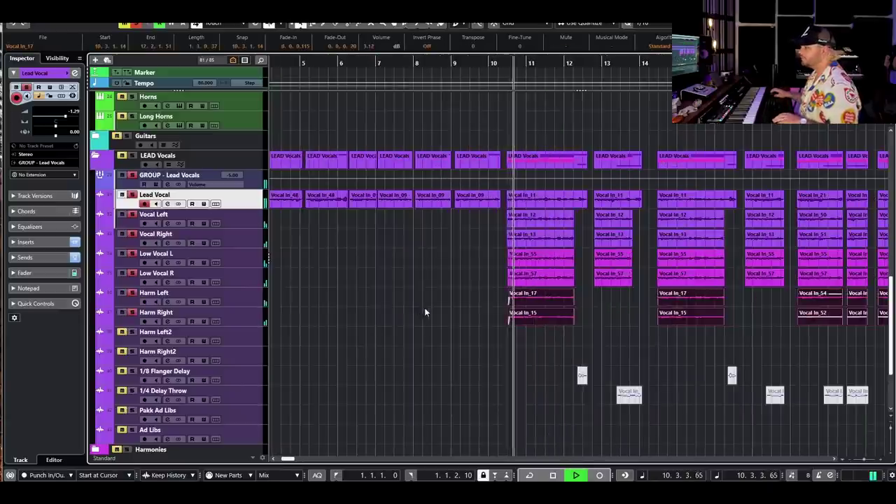
key("h")
scroll(559, 337, "right", 2)
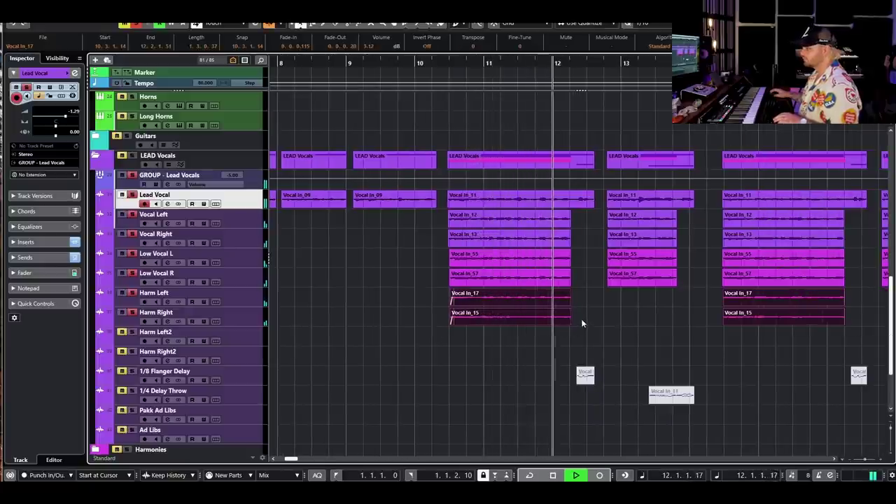
key("space")
Step: Clear all solos and play the stacked vocals with the full arrangement from bar 10
left_click(138, 25)
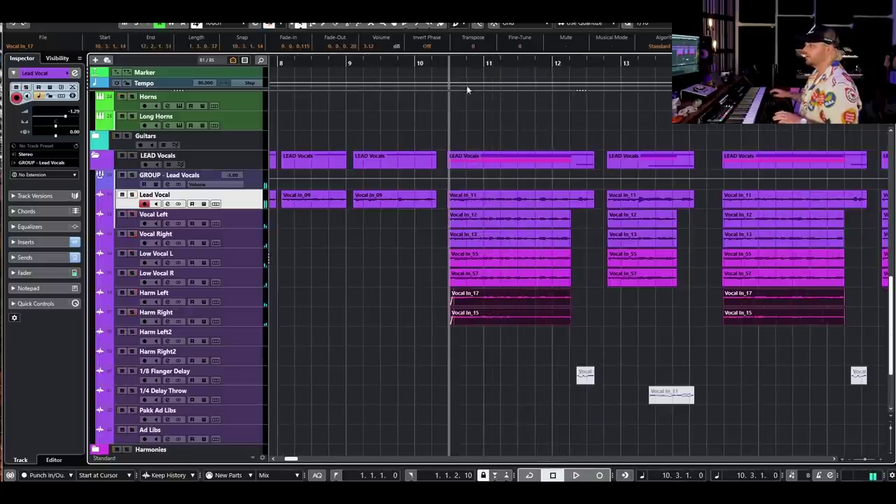
key("g")
key("g")
left_click(428, 64)
key("g")
key("g")
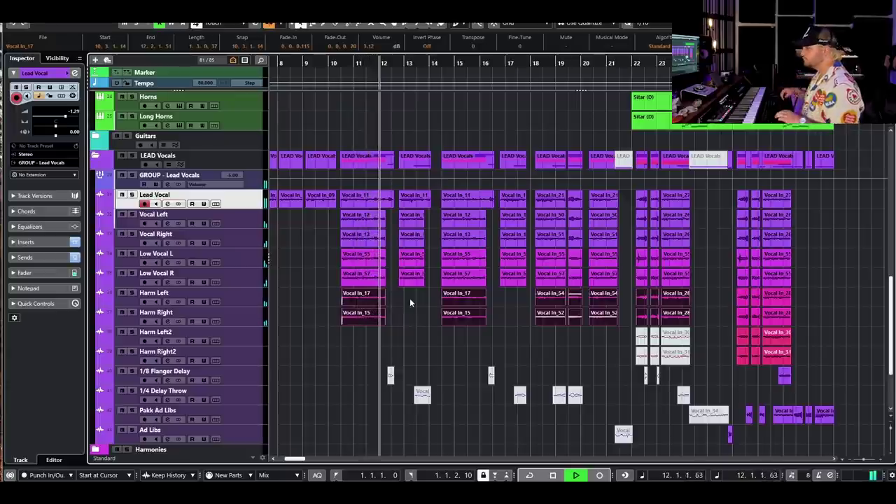
key("space")
Step: Unmute the first 1/8 Flanger Delay and 1/4 Delay Throw clips, and solo the 1/8 Flanger Delay with the Lead Vocal
key("h")
key("h")
left_click_drag(369, 376, 490, 403)
key("alt+m")
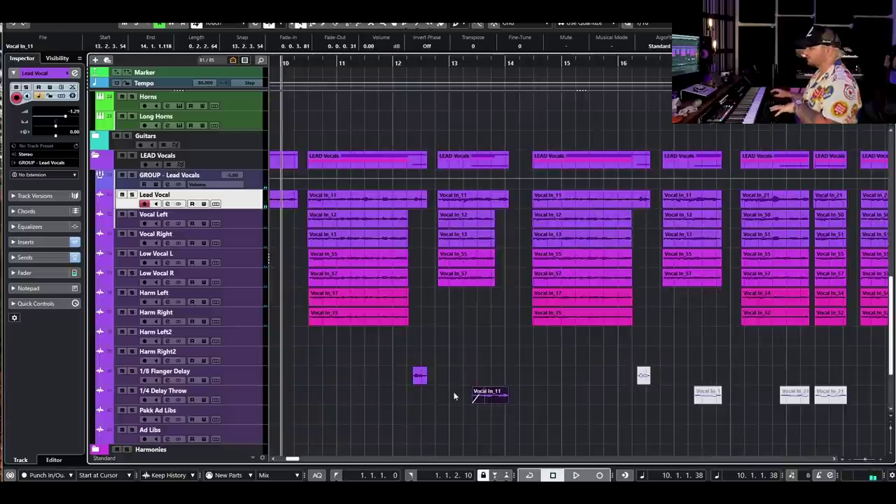
left_click(132, 370)
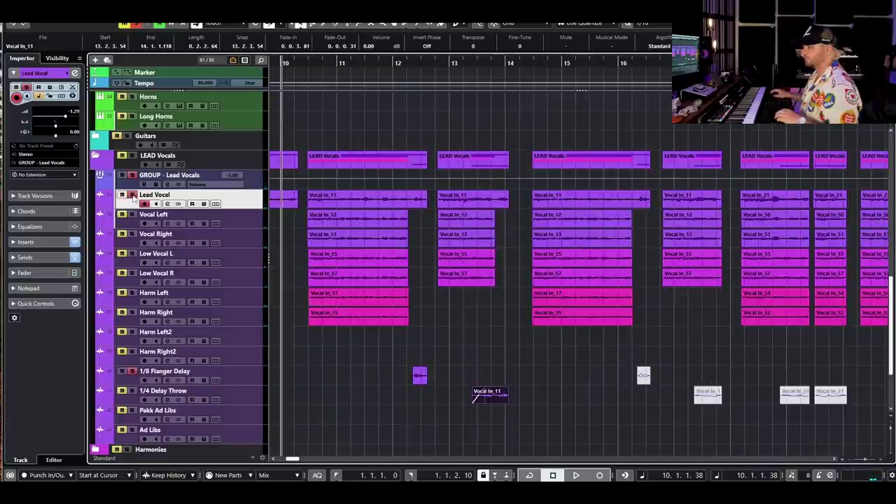
Step: Open the 1/8 Flanger Delay channel settings, enable the Comeback Kid insert, and show its delay controls
left_click(168, 381)
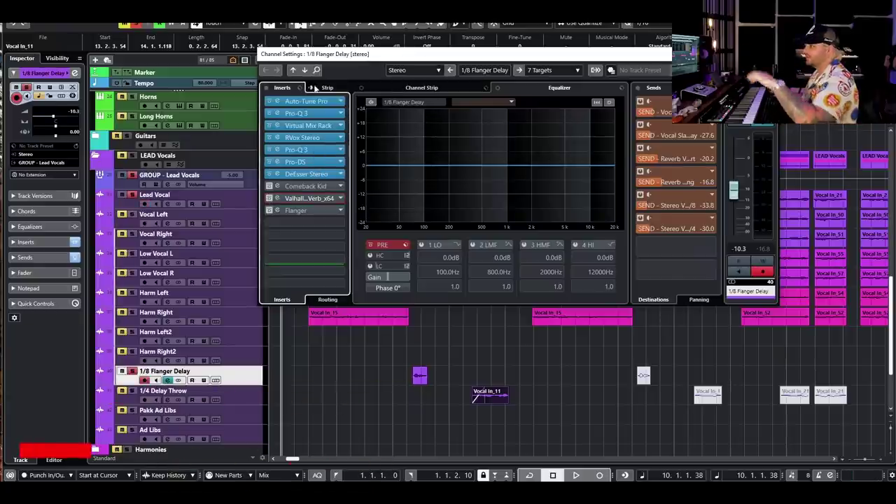
left_click(270, 186)
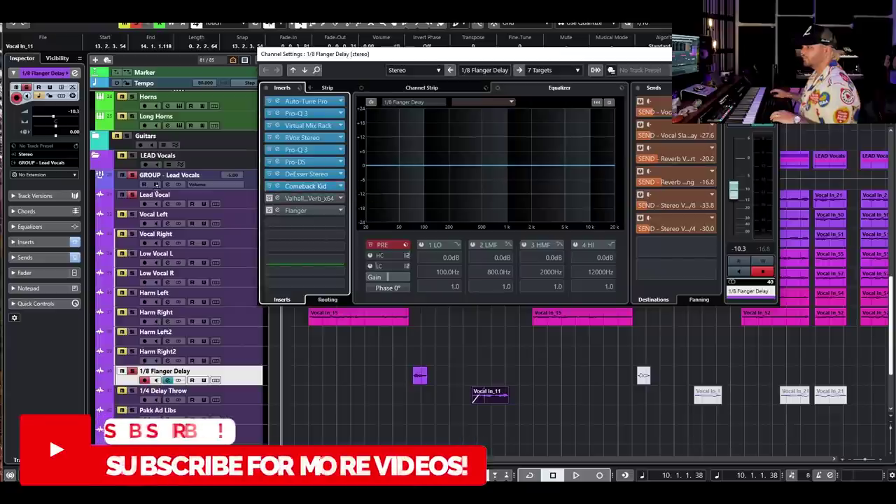
left_click(313, 190)
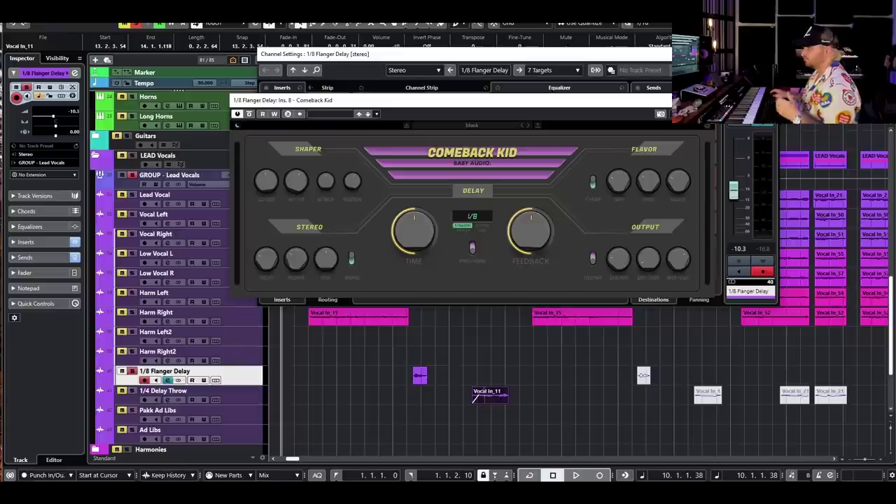
Step: Inspect the ValhallaVintageVerb and Flanger inserts on the 1/8 Flanger Delay channel, and close its channel settings
key("ctrl+w")
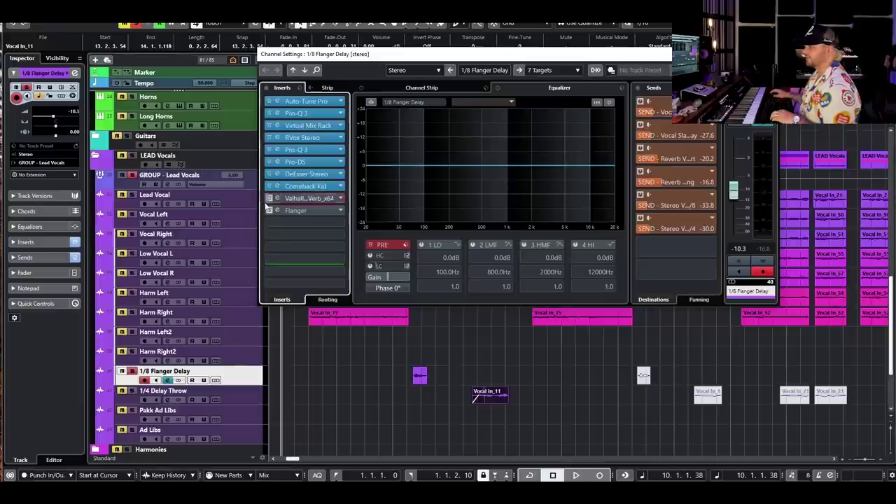
left_click(306, 198)
left_click_drag(785, 41, 447, 44)
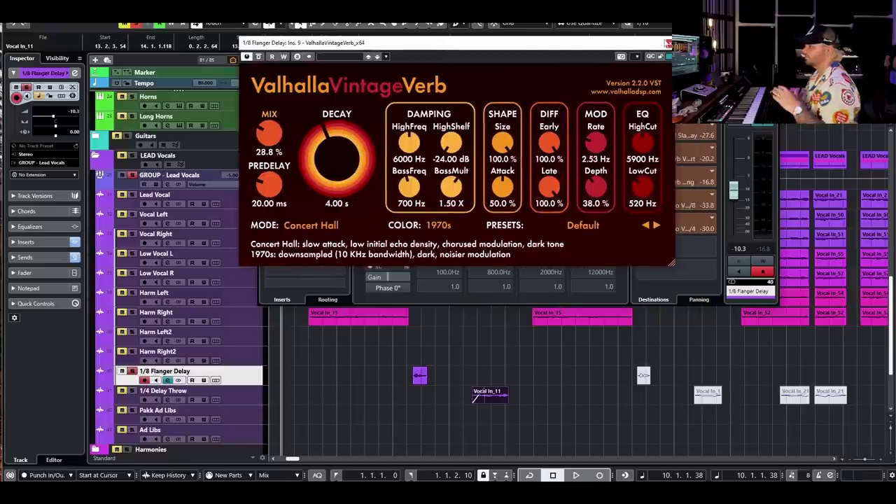
left_click(669, 44)
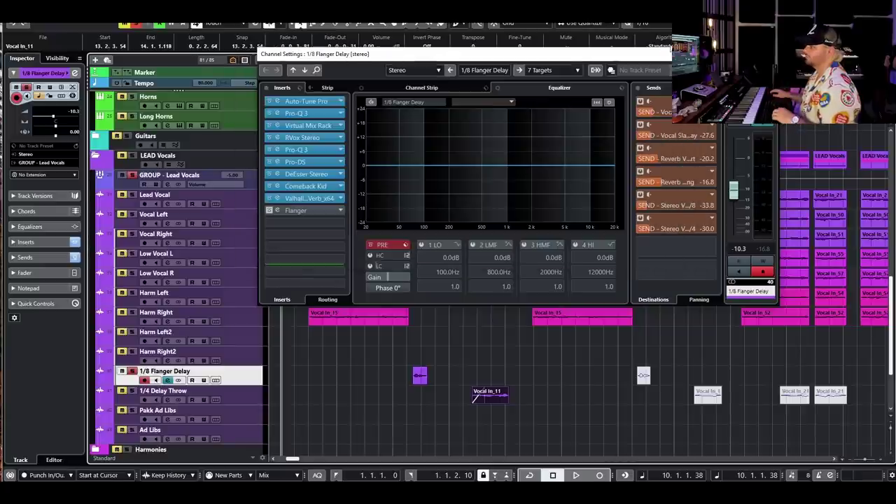
left_click(303, 210)
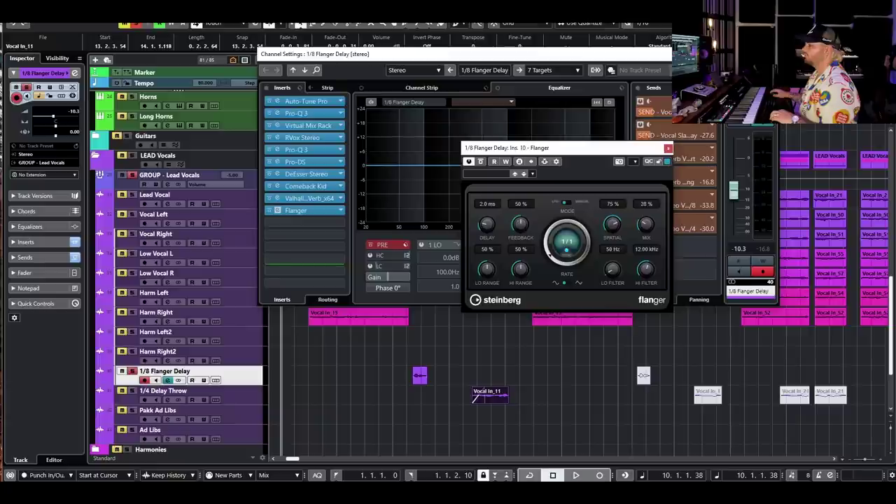
key("Escape")
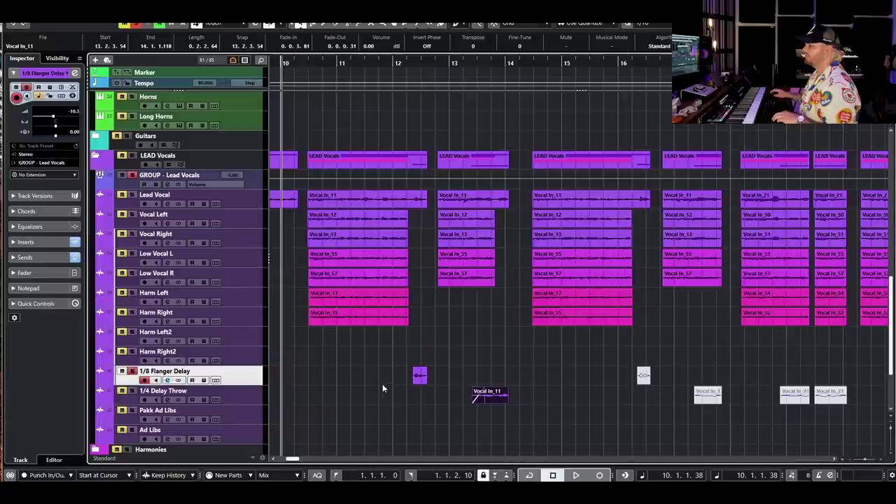
Step: Play the soloed Lead Vocal with the 1/8 Flanger Delay clip from bar 12
left_click(401, 64)
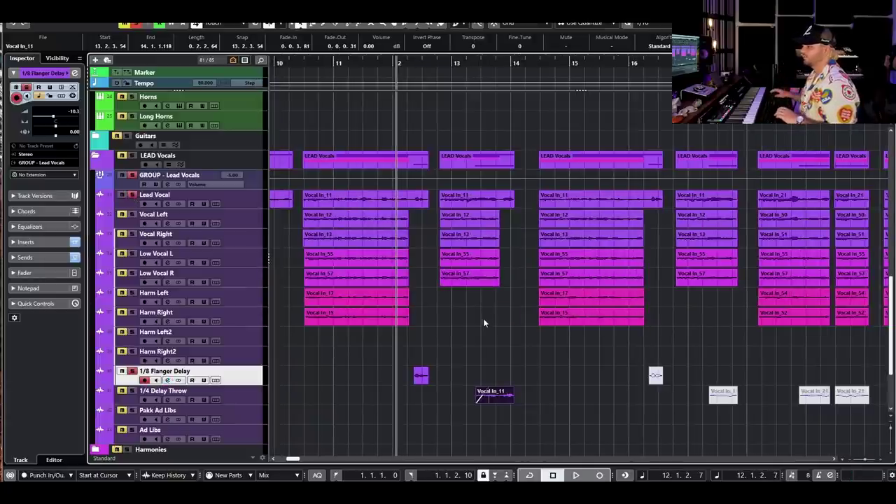
key("space")
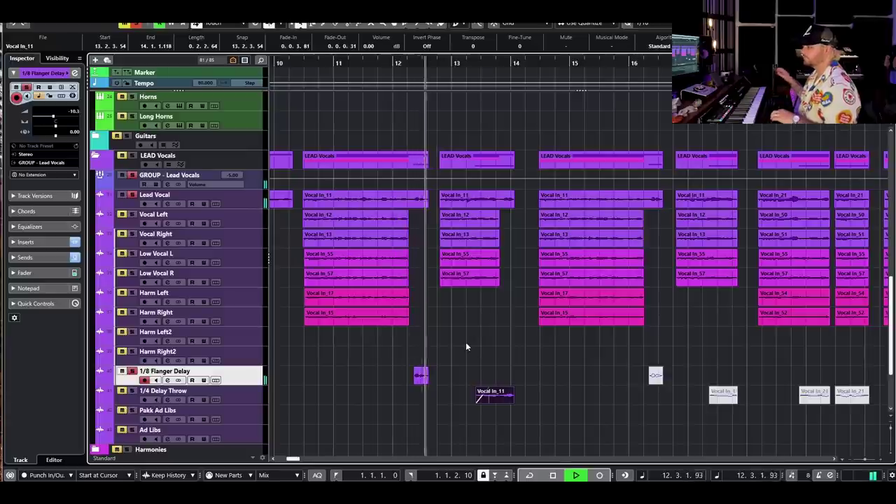
key("space")
Step: Open the 1/4 Delay Throw channel settings, inspect the last Pro-Q 3 insert, and close the windows
left_click(166, 400)
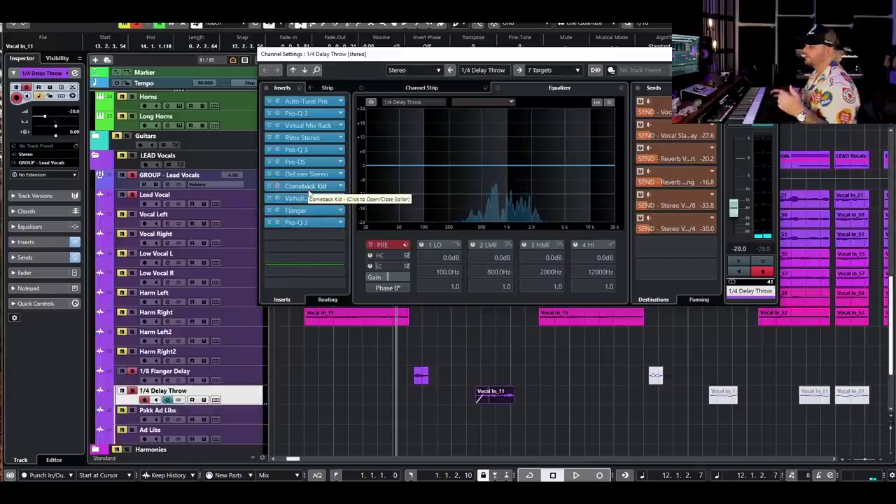
left_click(315, 223)
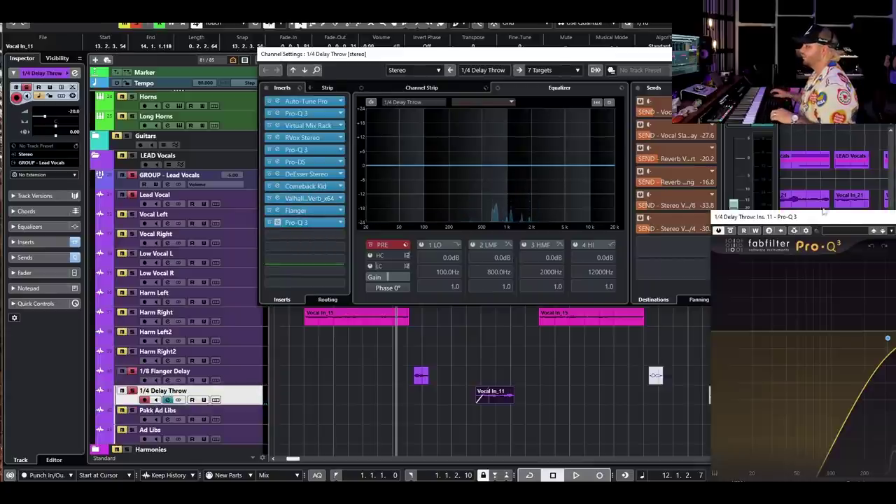
left_click_drag(876, 223, 715, 212)
left_click(725, 201)
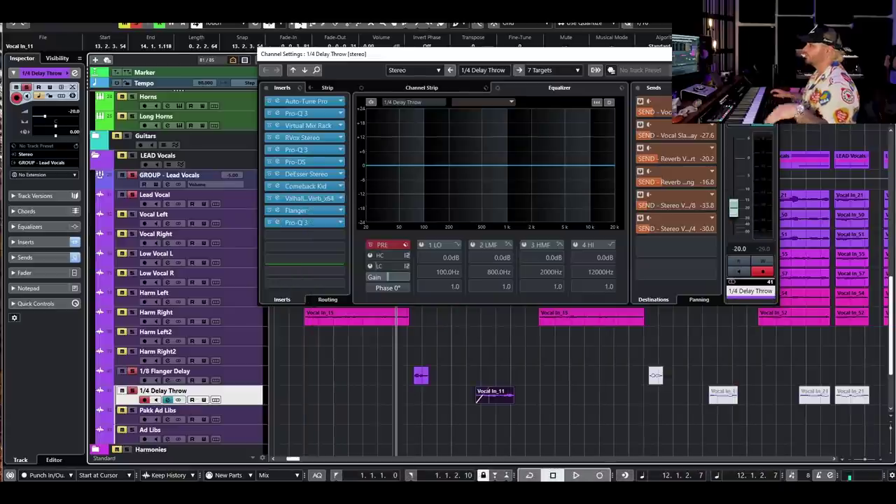
left_click(666, 53)
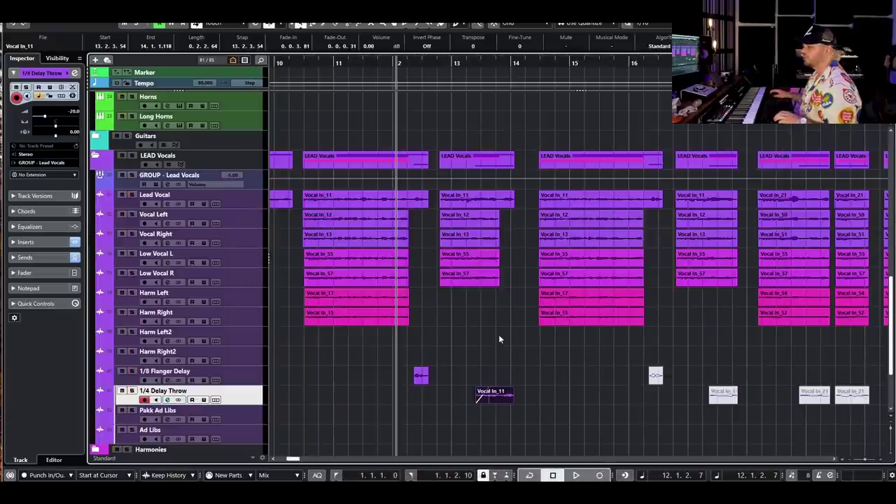
Step: Place the playhead in bar 10 and unmute the remaining clips on the 1/8 Flanger Delay, 1/4 Delay Throw, Pakk Ad Libs and Ad Libs tracks
scroll(499, 334, "down", 3)
left_click(382, 64)
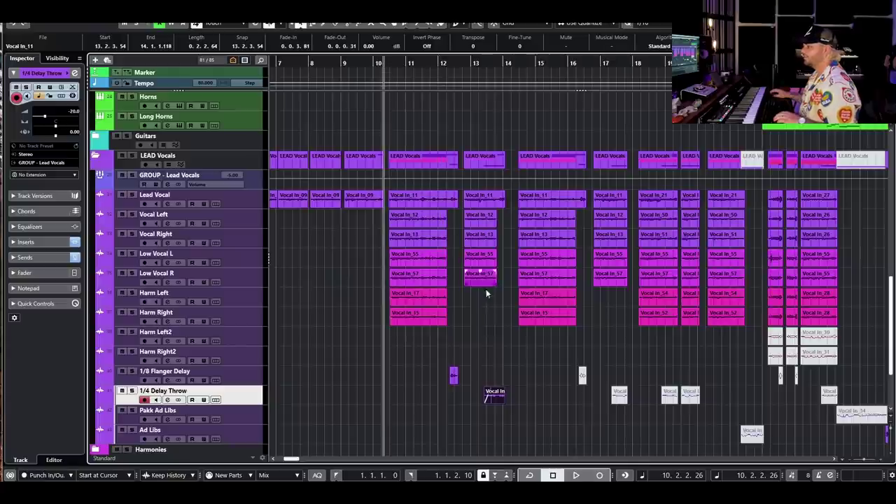
scroll(486, 293, "down", 3)
left_click_drag(524, 370, 697, 452)
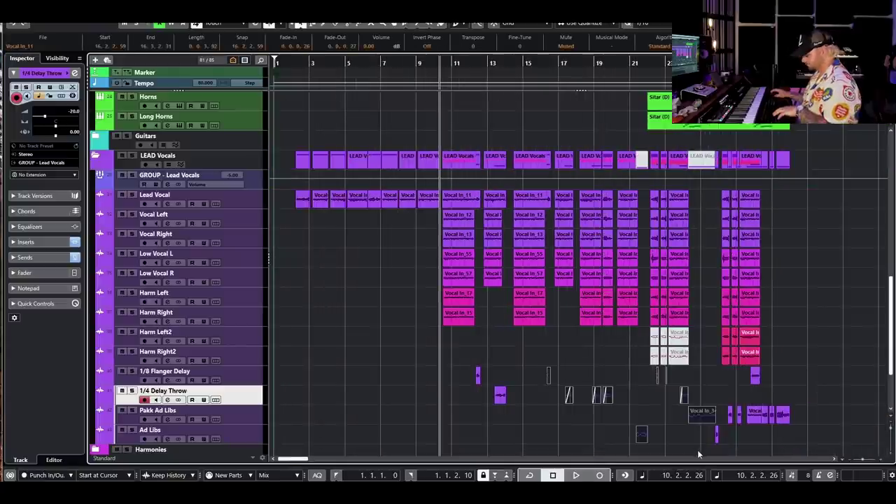
key("shift+u")
Step: Play the full arrangement from bar 10, following the lead vocal layers and delay throws past bar 15
scroll(473, 302, "up", 3)
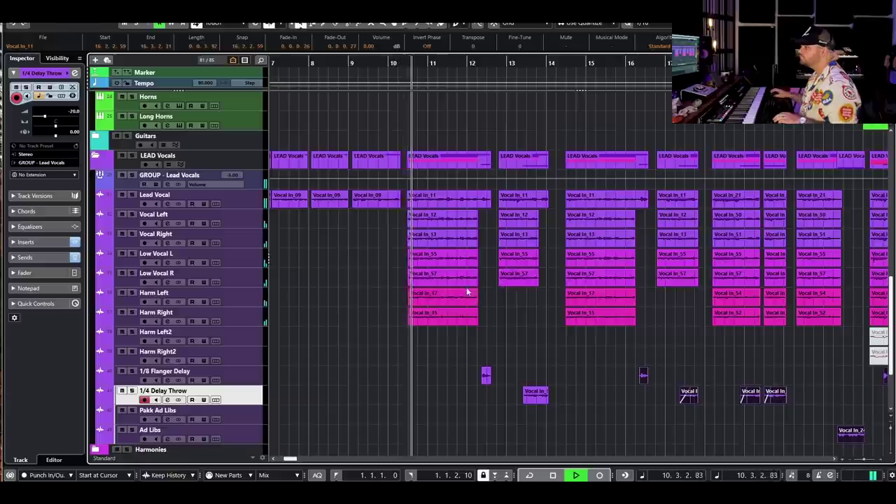
scroll(466, 287, "right", 2)
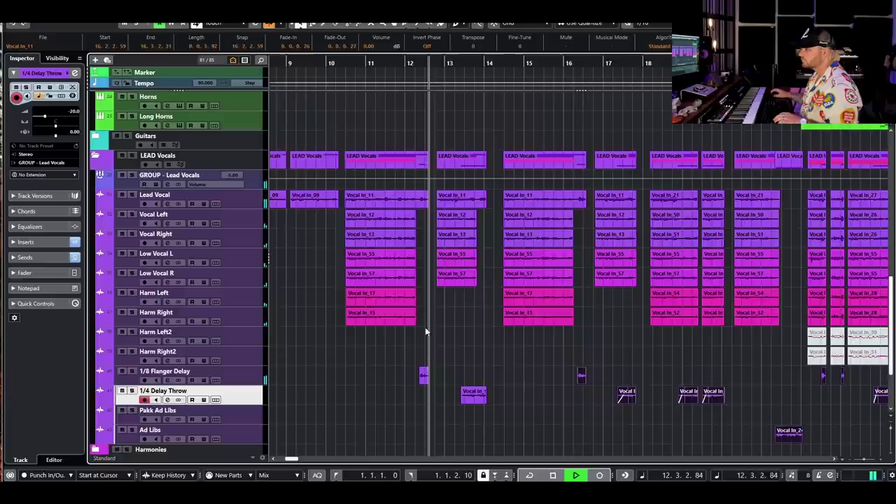
scroll(455, 326, "right", 1)
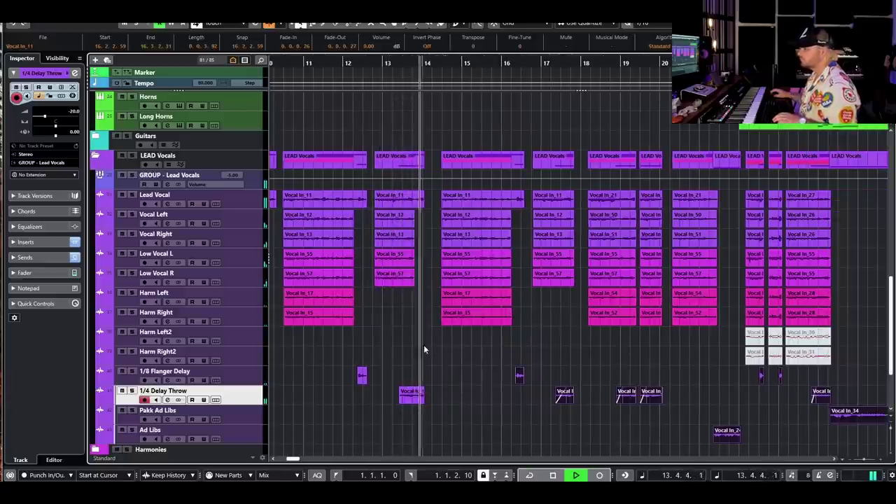
scroll(445, 339, "right", 2)
left_click(484, 341)
scroll(484, 340, "down", 2)
scroll(484, 343, "down", 1)
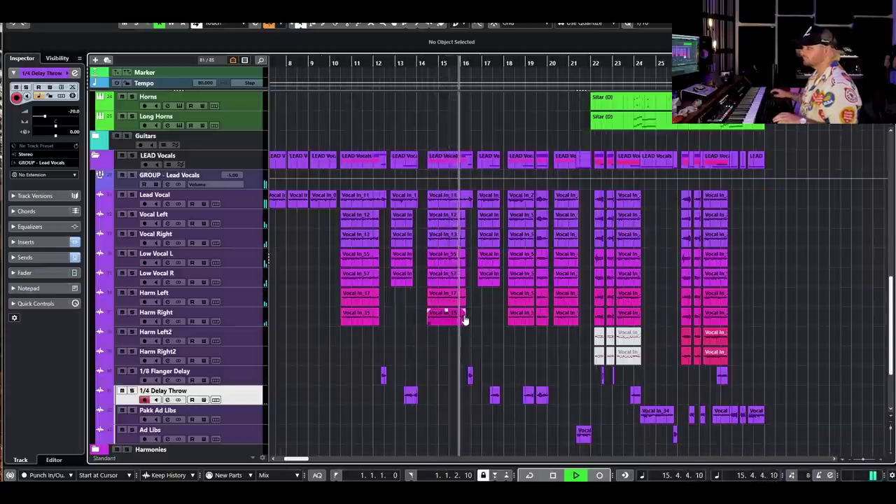
scroll(490, 317, "right", 3)
key("space")
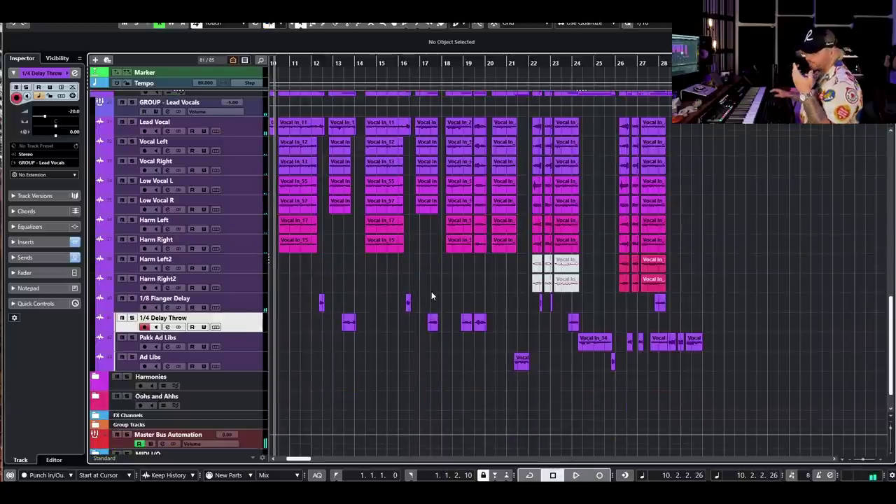
Step: Select the two 1/4 Delay Throw clips around bar 19 and play the full arrangement from bar 17 through them
scroll(442, 279, "up", 4)
scroll(490, 144, "up", 2)
left_click(416, 63)
scroll(444, 176, "up", 4)
scroll(425, 103, "down", 4)
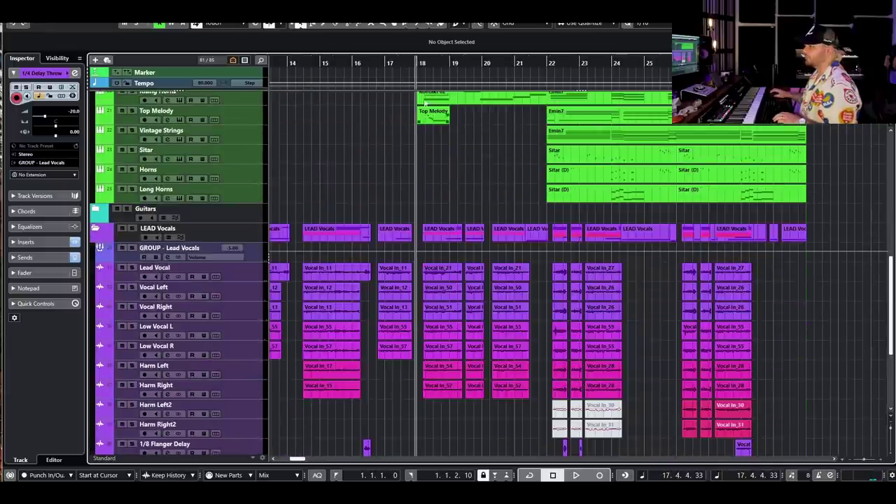
left_click(398, 66)
scroll(448, 262, "down", 4)
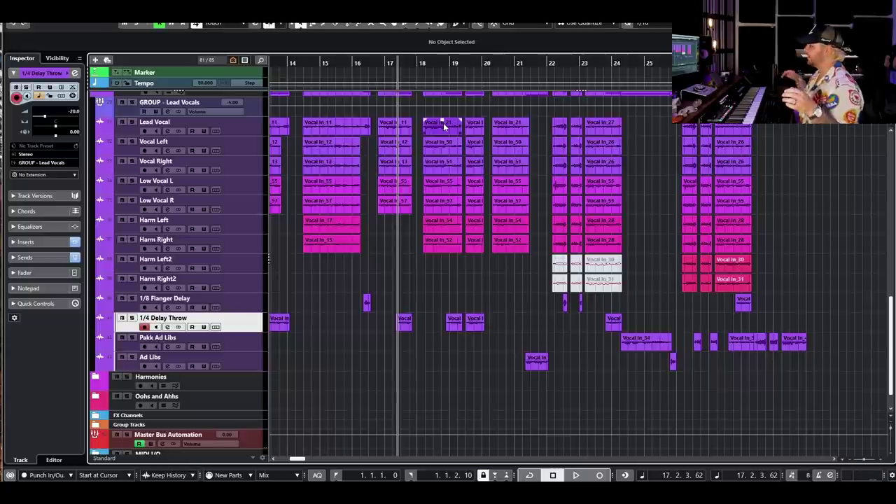
left_click_drag(420, 303, 473, 340)
key("space")
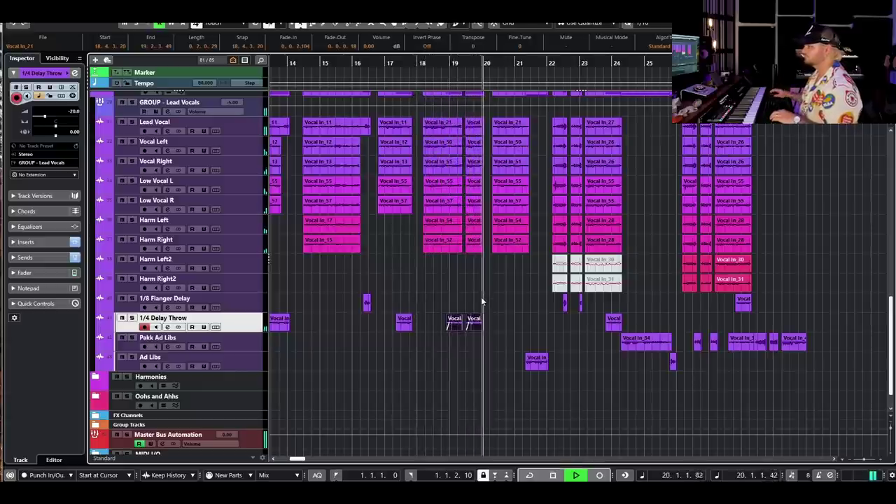
scroll(483, 302, "up", 3)
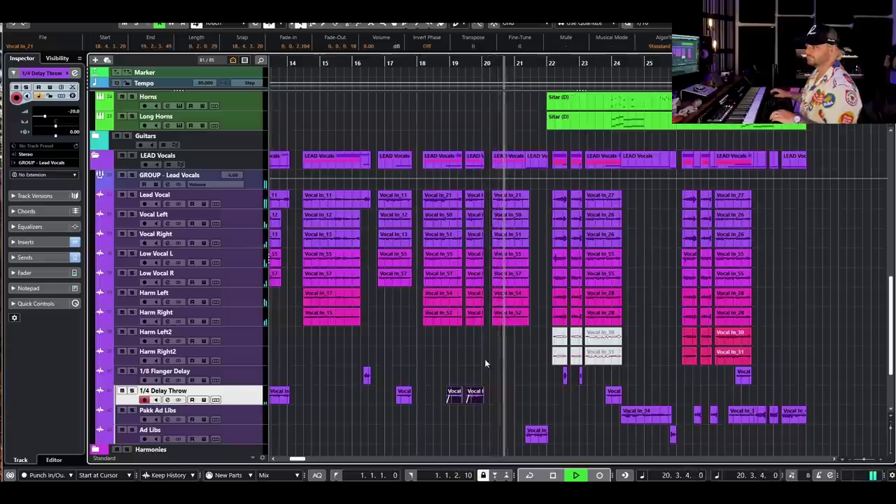
key("space")
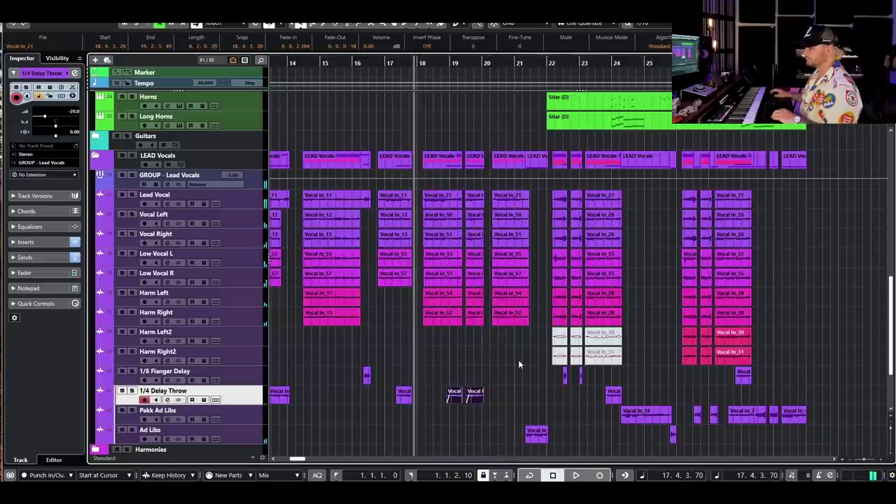
Step: Place the playhead in bar 21, solo the Ad Libs track, and inspect the Decapitator insert in its channel settings
scroll(518, 361, "down", 4)
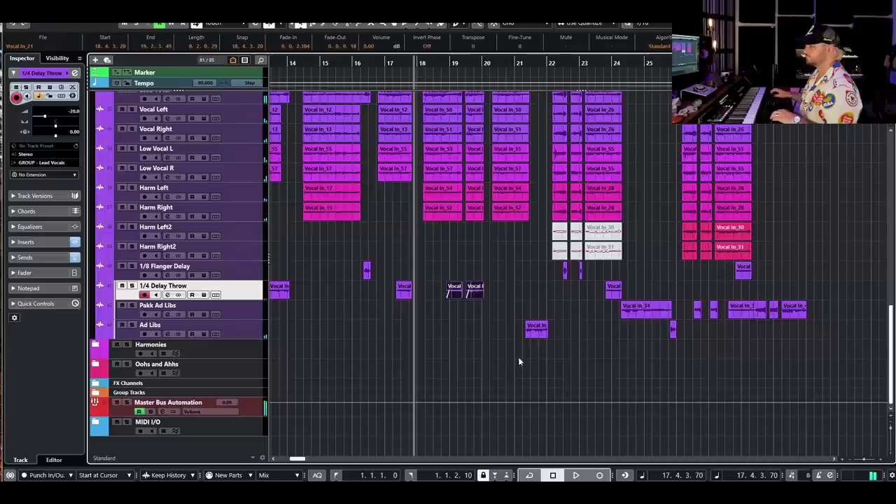
left_click(520, 65)
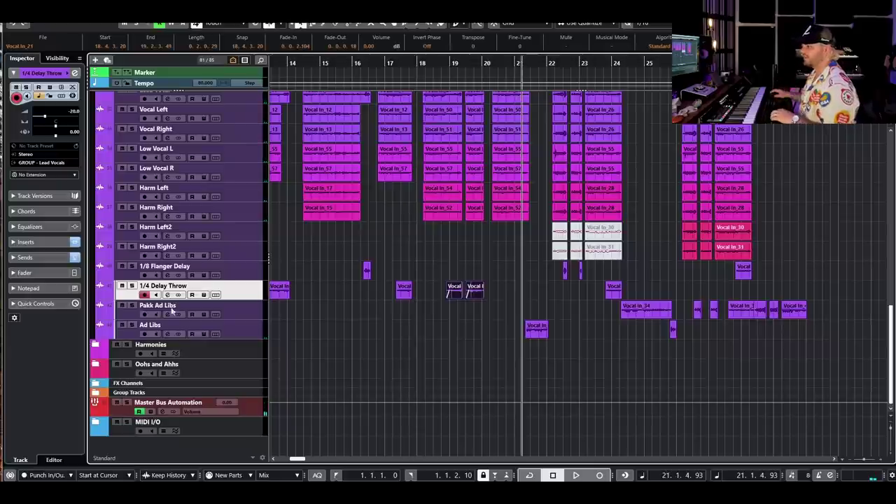
left_click(174, 335)
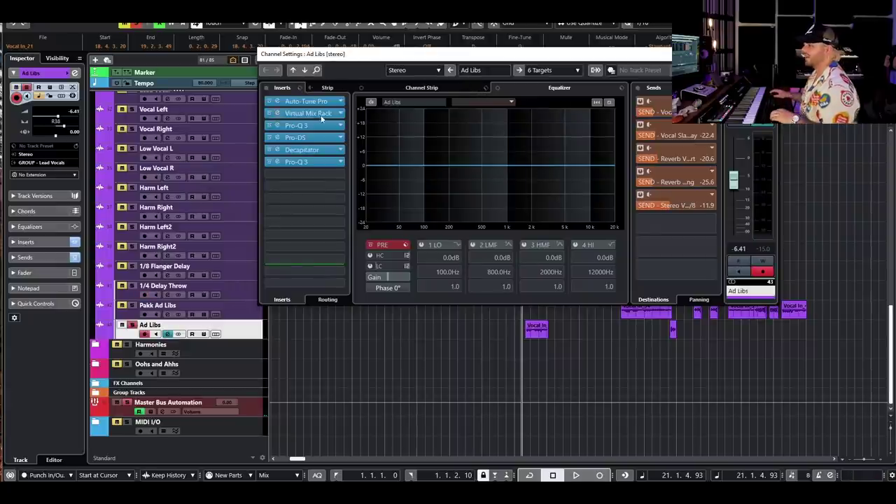
left_click(301, 151)
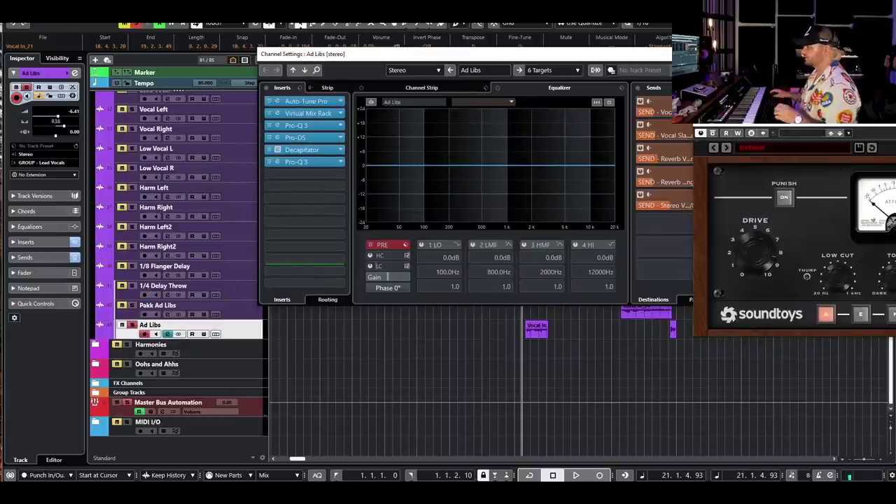
left_click_drag(879, 121, 397, 148)
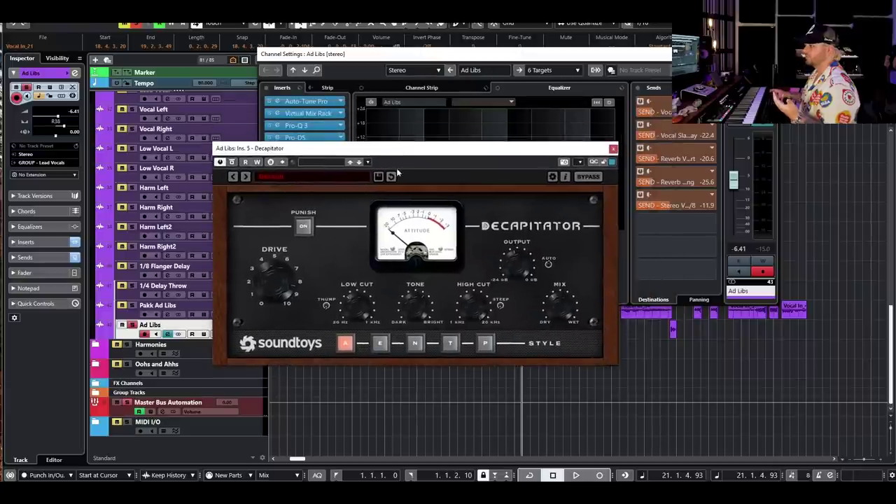
left_click(614, 148)
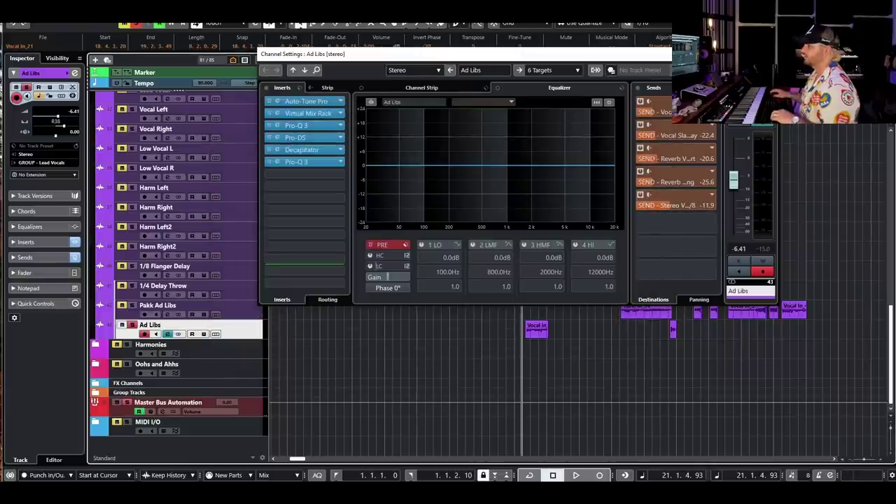
Step: Play the first Ad Libs clip soloed from bar 21, and with all solos cleared in the full arrangement from bar 20.4
left_click(767, 54)
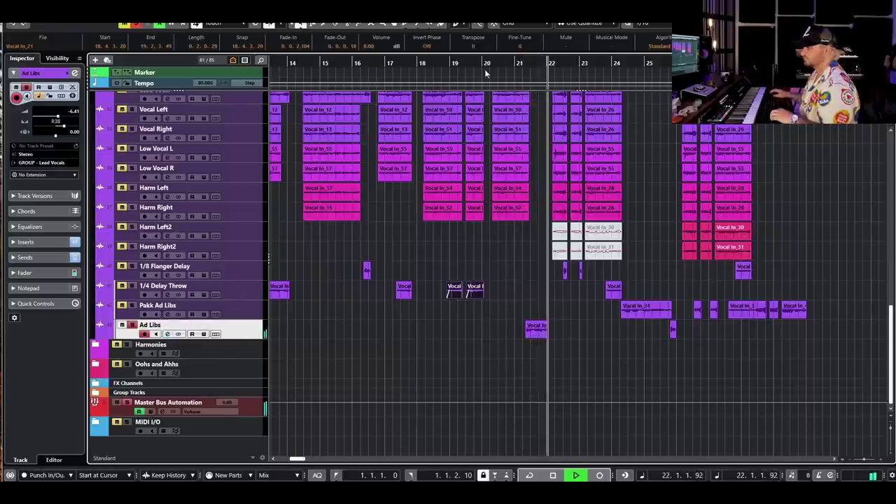
key("space")
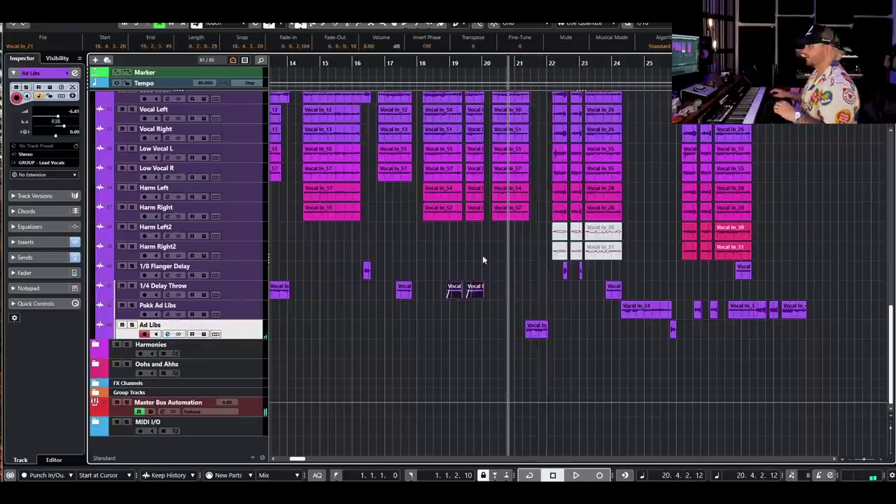
key("space")
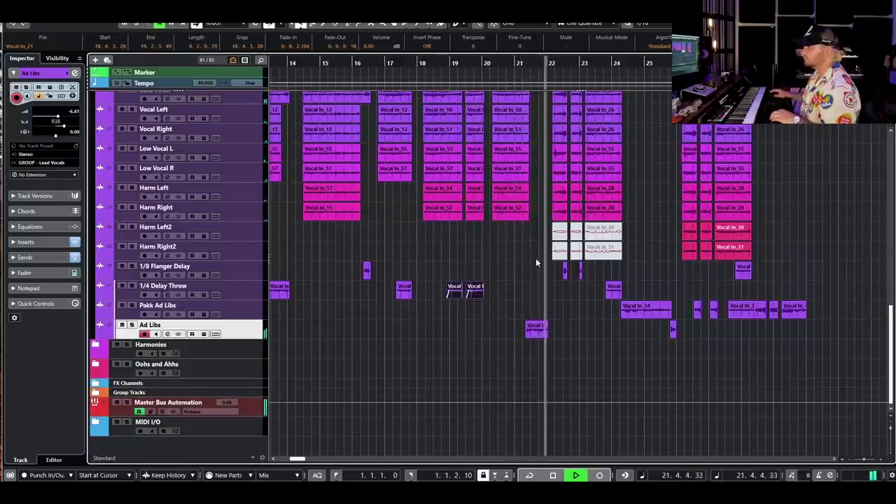
scroll(564, 308, "up", 2)
key("space")
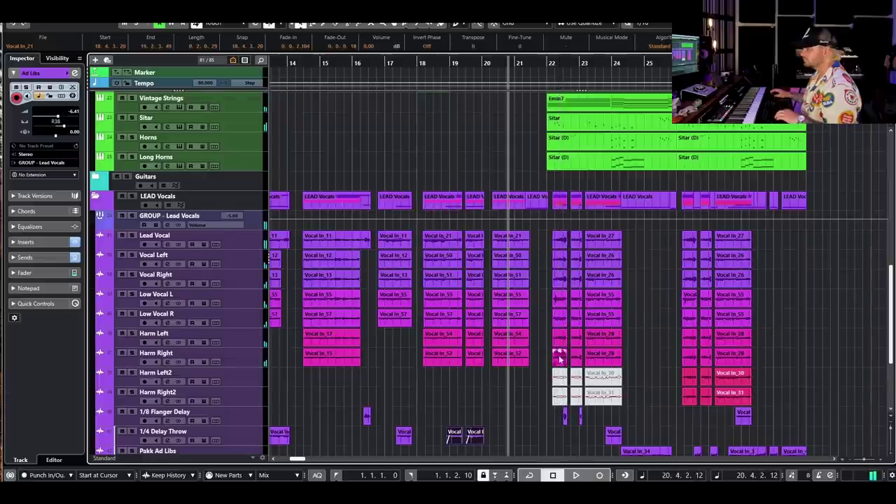
Step: Unmute the Harm Left2 and Harm Right2 clips between bars 22 and 24, and clear the selection
scroll(548, 320, "down", 1)
left_click_drag(541, 308, 619, 332)
key("shift+u")
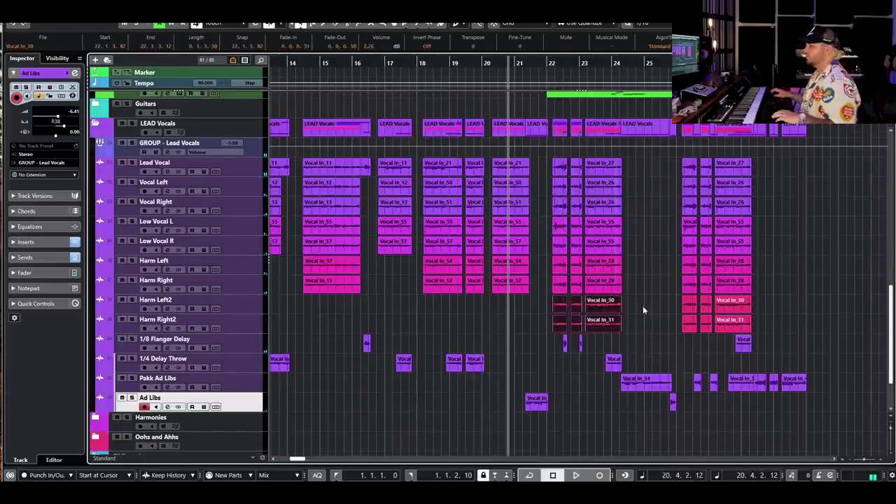
left_click(636, 323)
scroll(634, 325, "up", 2)
scroll(634, 321, "up", 5)
scroll(633, 321, "down", 8)
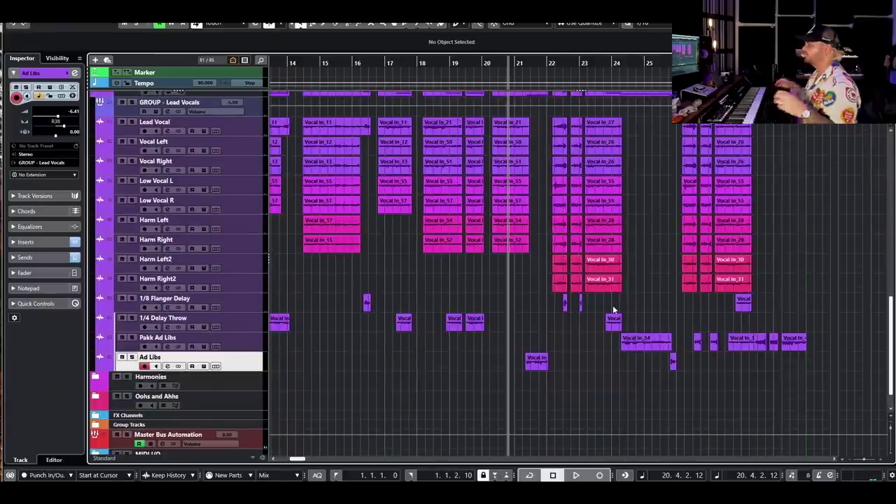
Step: Solo the Harm Left2 and Harm Right2 tracks and play from bar 22, adding the other lead vocal layers to the solo
left_click(132, 259)
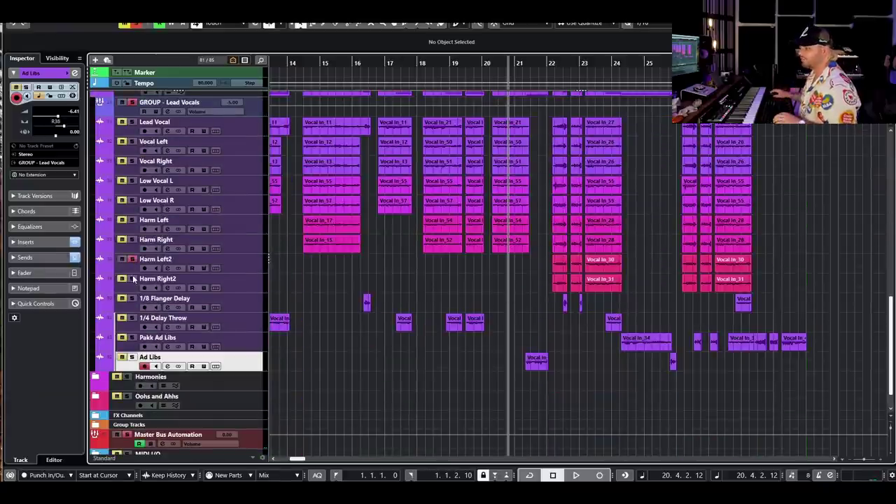
scroll(599, 283, "right", 5)
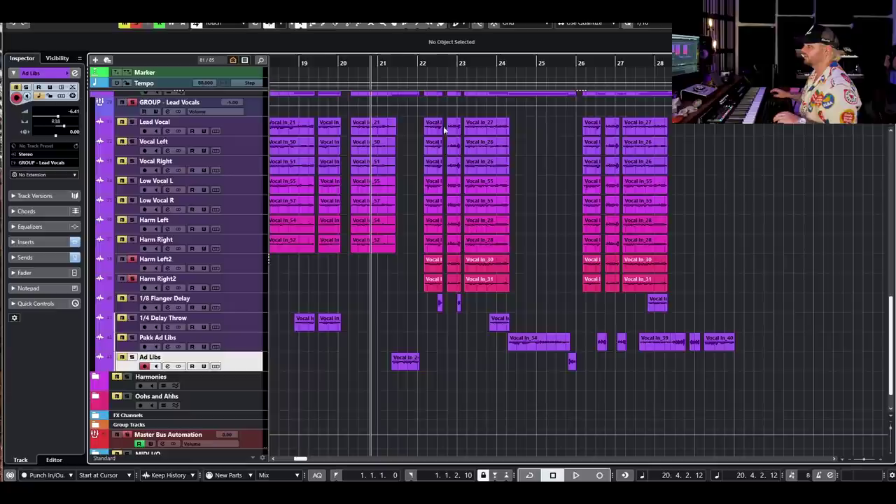
left_click(420, 62)
key("space")
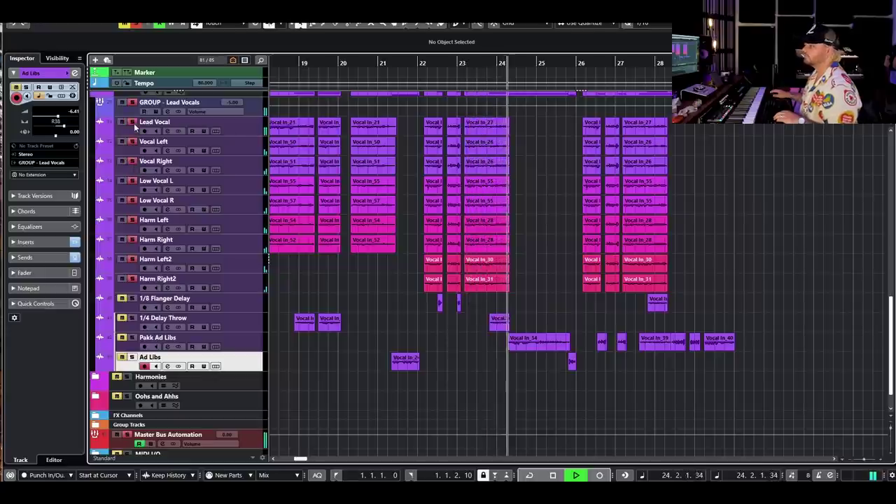
key("space")
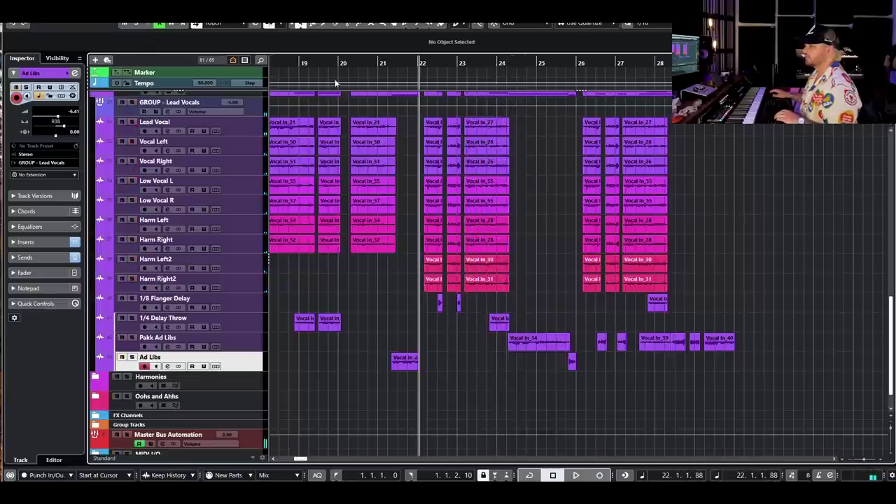
Step: Play the full arrangement with all solos cleared from bar 21 to bar 24, looking over the drum, synth and vocal tracks
left_click(384, 65)
key("space")
scroll(430, 175, "up", 10)
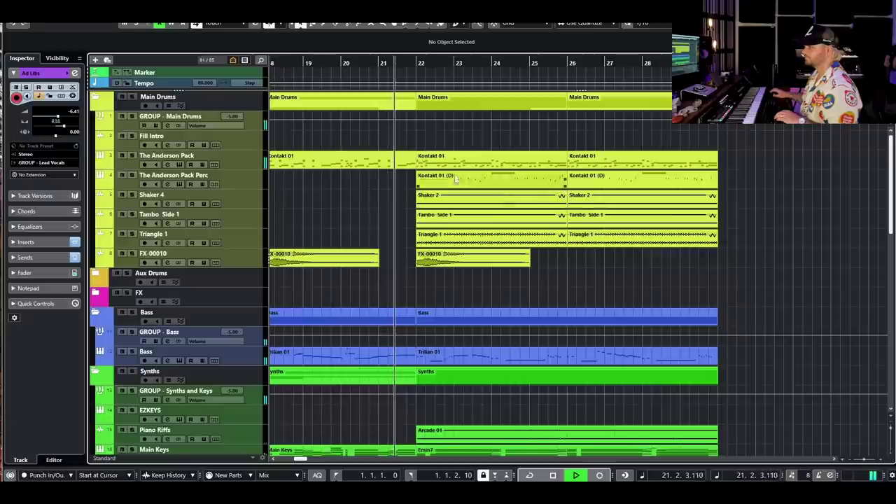
scroll(700, 235, "up", 2)
scroll(728, 240, "left", 3)
scroll(777, 246, "down", 2)
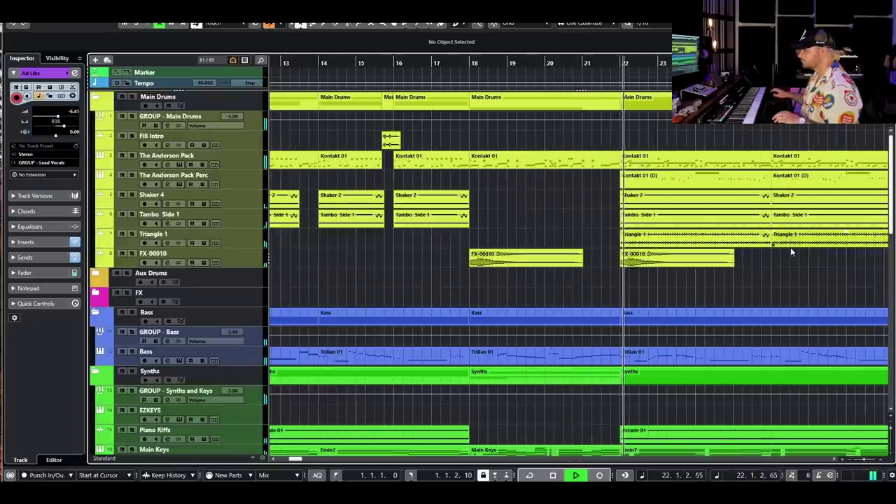
scroll(756, 258, "right", 1)
scroll(728, 265, "down", 5)
scroll(730, 265, "right", 3)
scroll(732, 266, "down", 6)
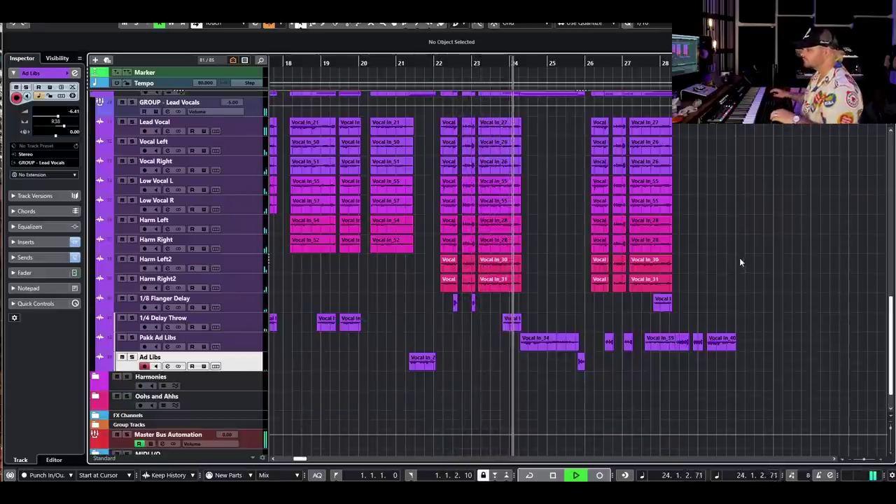
key("space")
Step: Solo the Pakk Ad Libs track, place the playhead at bar 24, and inspect the H910 Dual Harmonizer insert in its channel settings
left_click(133, 337)
left_click(167, 347)
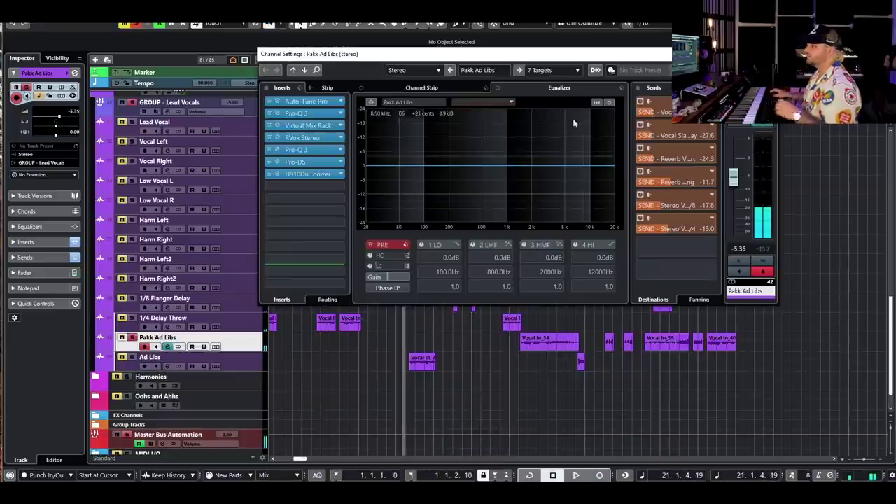
left_click_drag(549, 63, 445, 181)
left_click(514, 65)
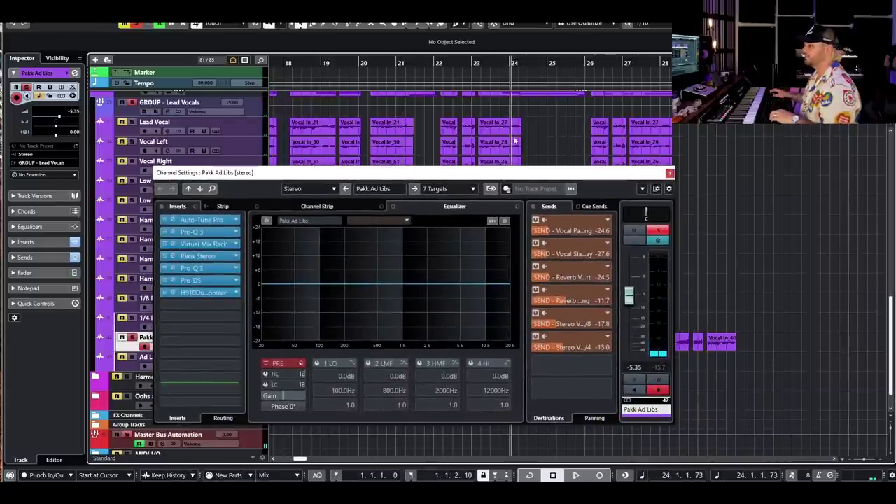
left_click(205, 294)
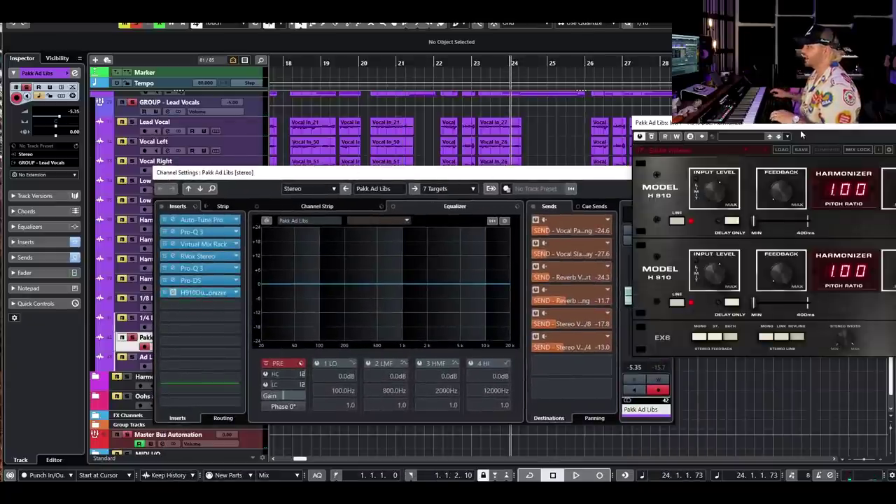
left_click_drag(802, 134, 418, 141)
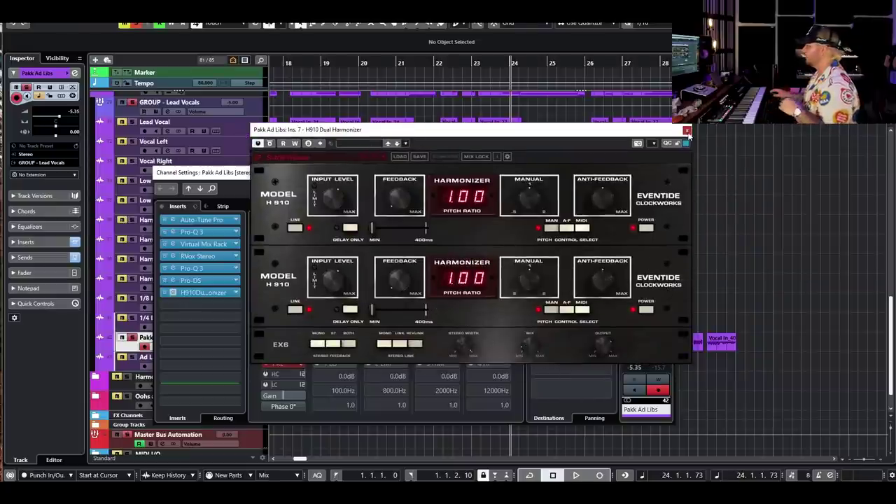
left_click(686, 130)
left_click(670, 173)
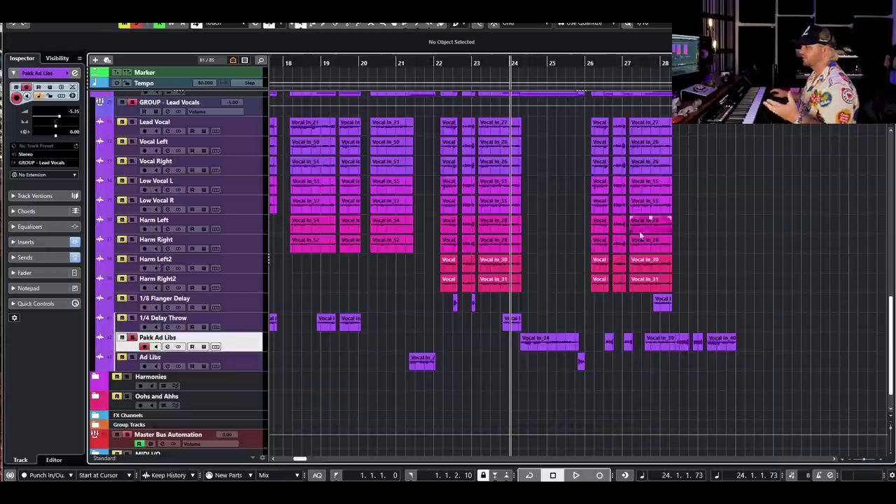
Step: Play the Pakk Ad Libs clips from bar 22 through bar 29 in the full arrangement with the solo cleared
left_click_drag(529, 74, 521, 188)
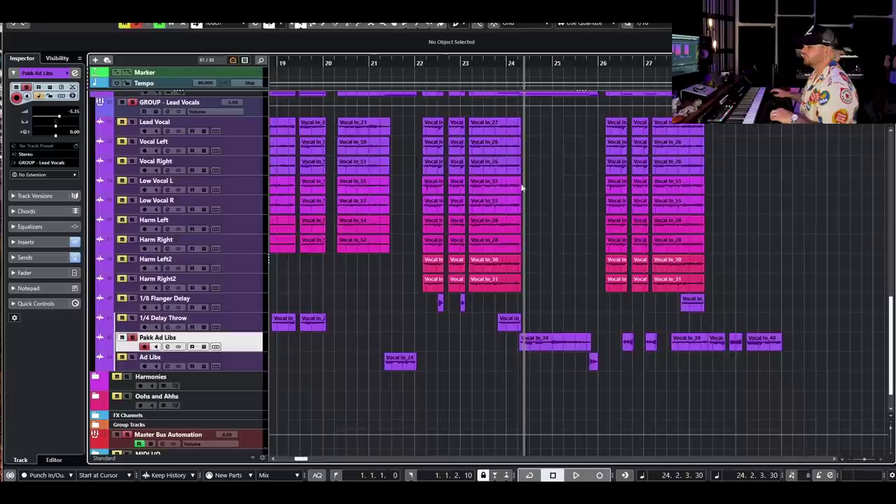
left_click(434, 65)
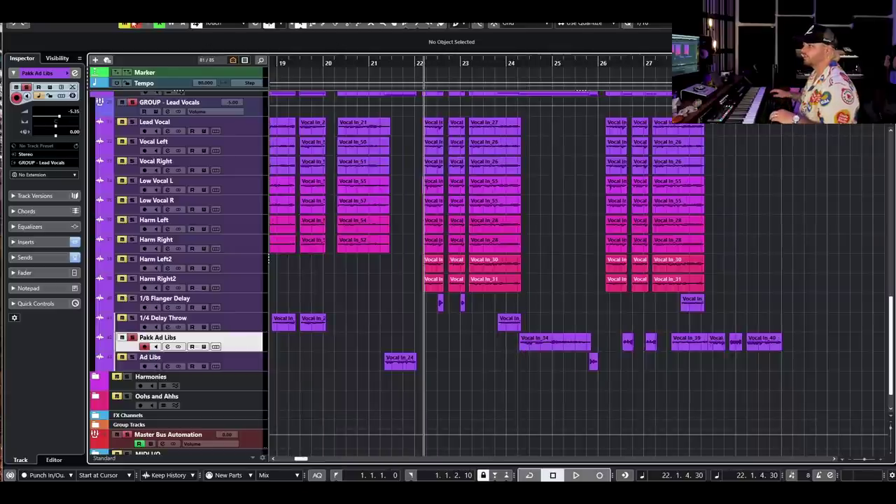
key("space")
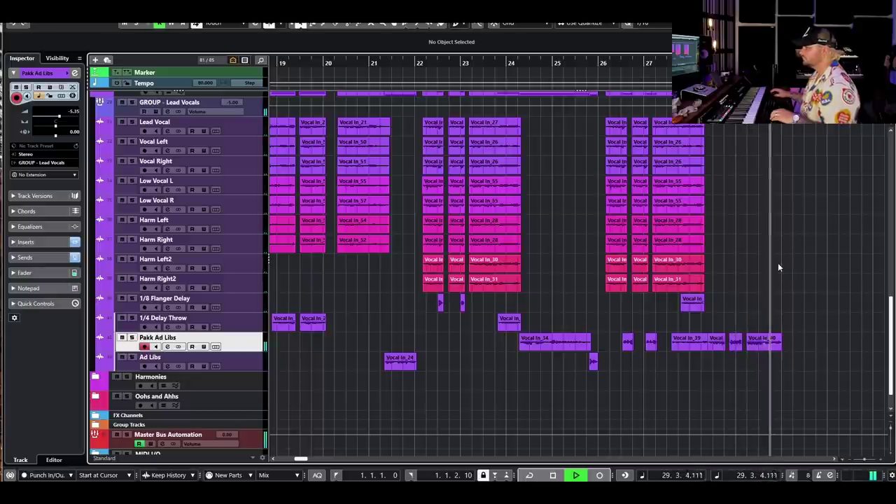
key("space")
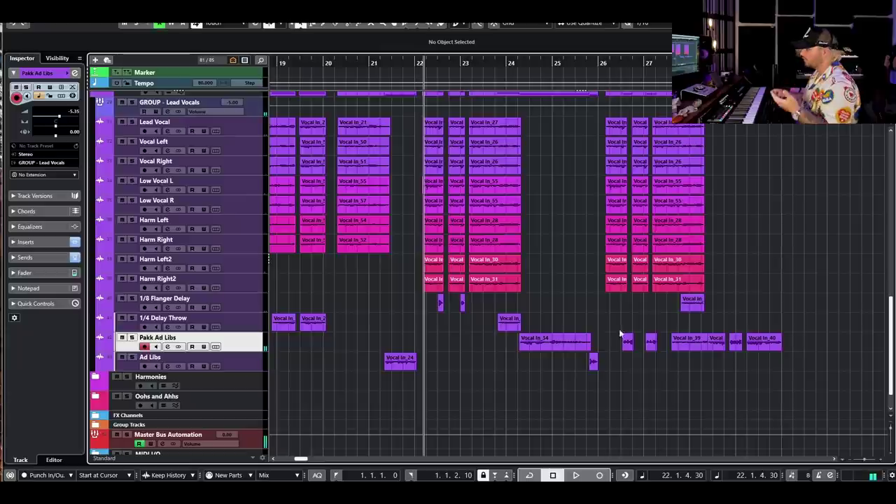
Step: Select the two short Pakk Ad Libs clips around bars 26 and 27 and play the track soloed from bar 26.2
left_click_drag(660, 355, 660, 354)
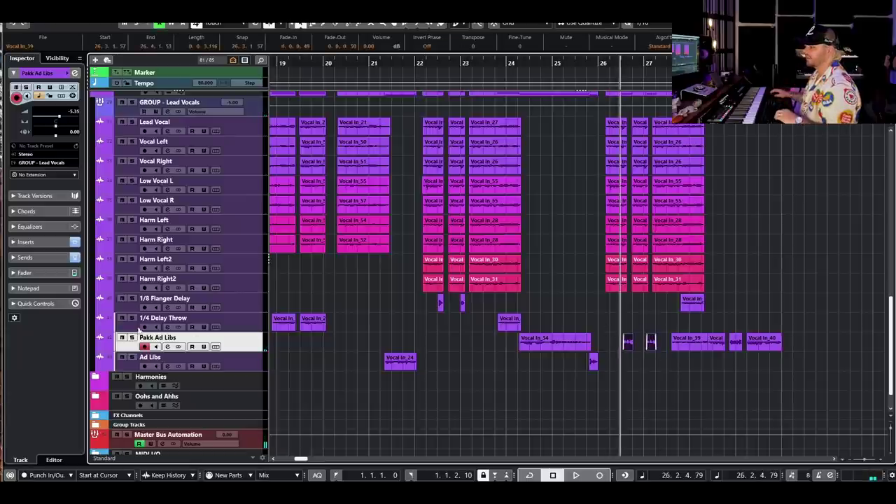
left_click(131, 337)
key("space")
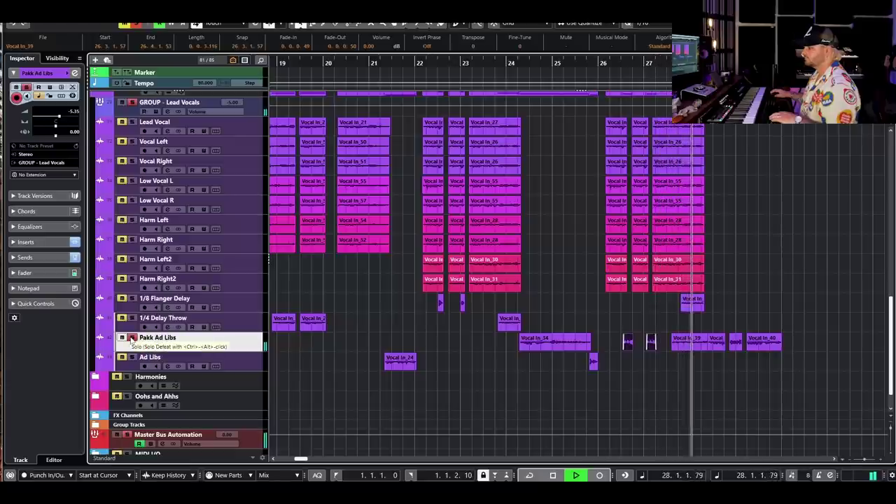
key("space")
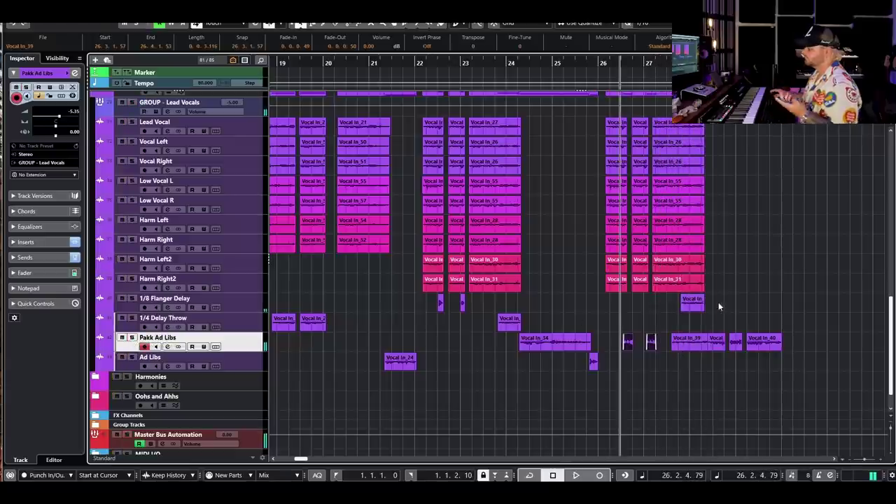
Step: Place the playhead in bar 1 just before the Fill Intro clip and start playing the full arrangement
key("g")
scroll(735, 295, "down", 10)
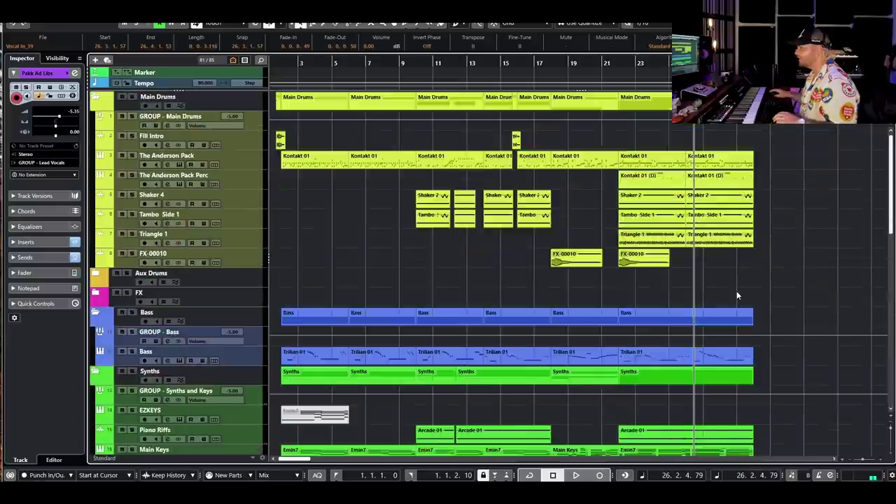
key("g")
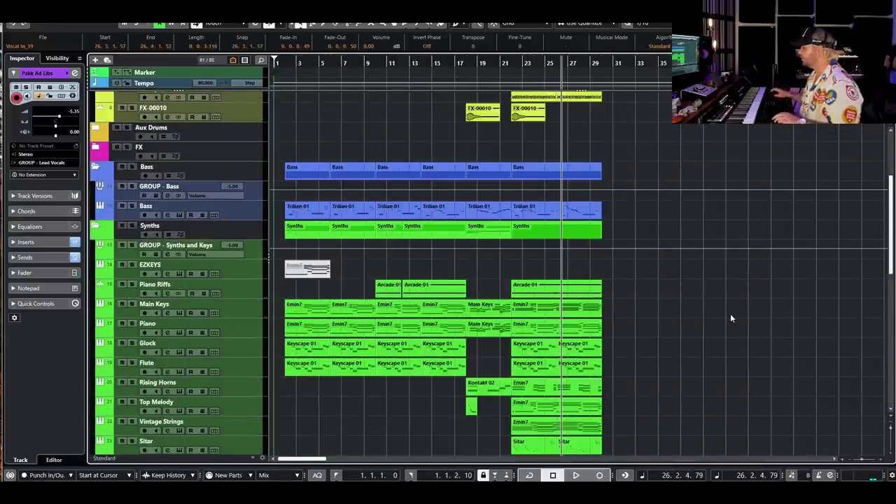
key("h")
key("h")
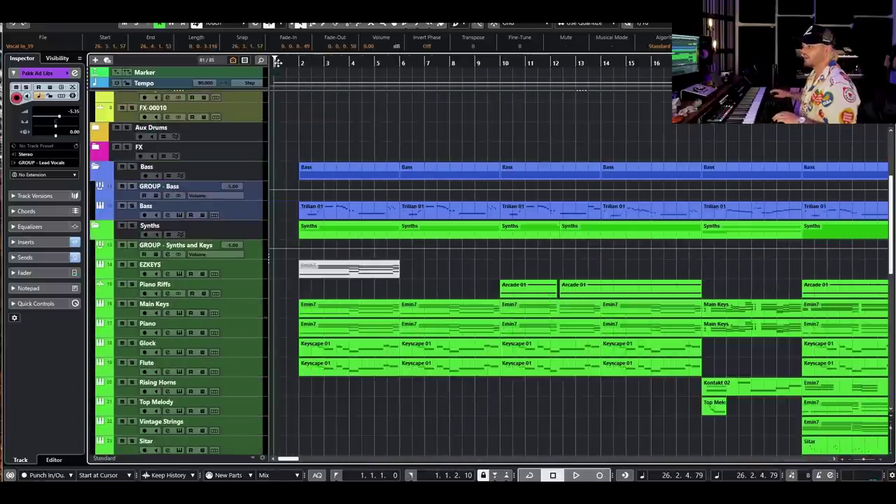
left_click(277, 63)
key("h")
left_click(305, 65)
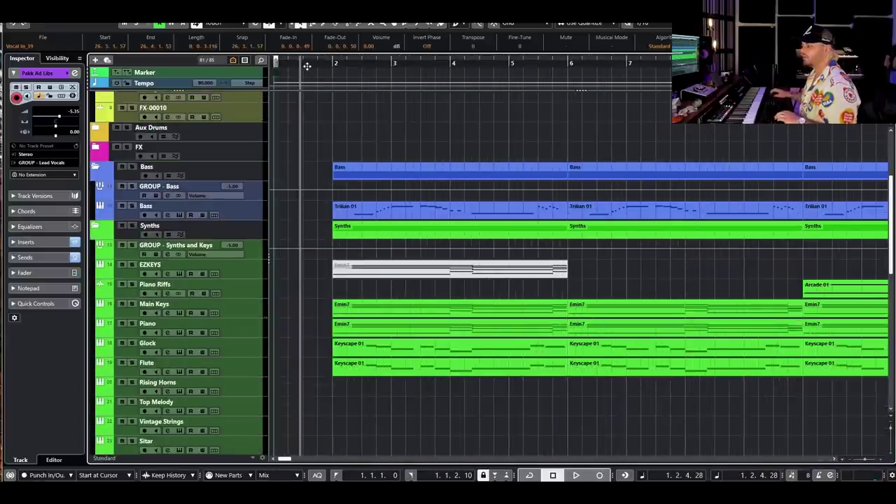
scroll(305, 156, "down", 10)
scroll(318, 172, "up", 15)
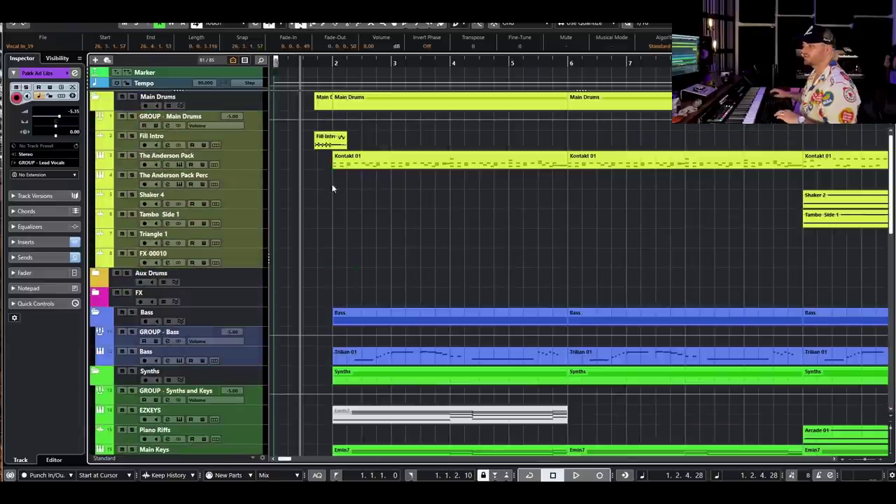
key("space")
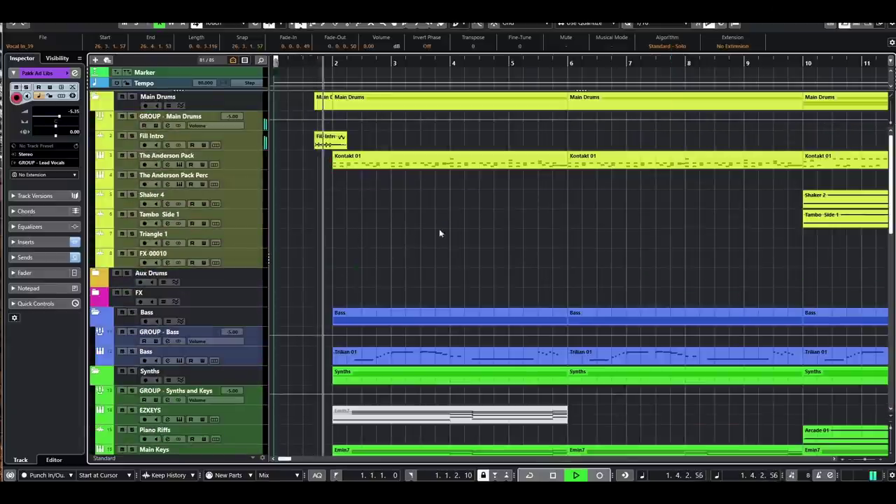
Step: Inspect the home, mixer and mapping pages of The Anderson Pack drum instrument during playback, and close it
key("g")
left_click(188, 166)
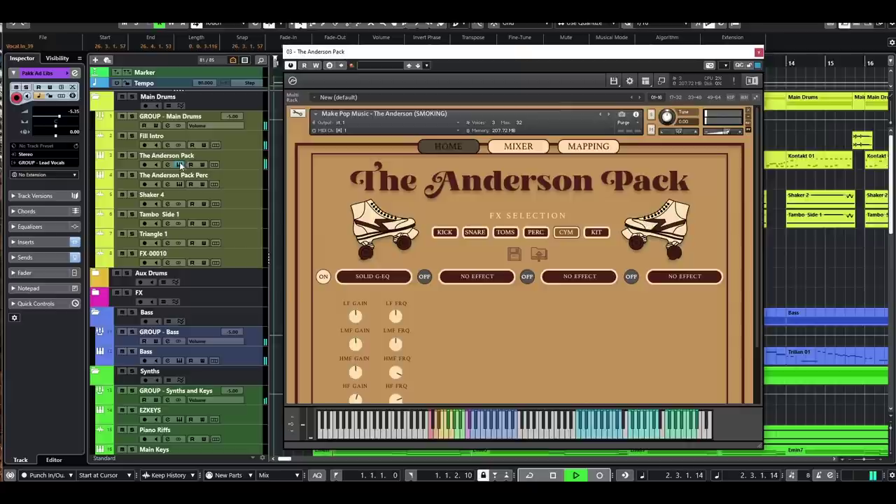
left_click(505, 149)
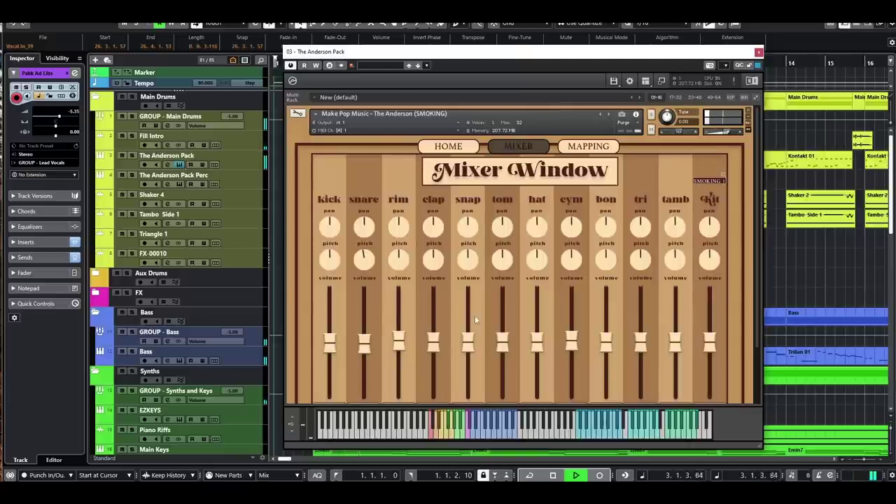
scroll(392, 310, "down", 3)
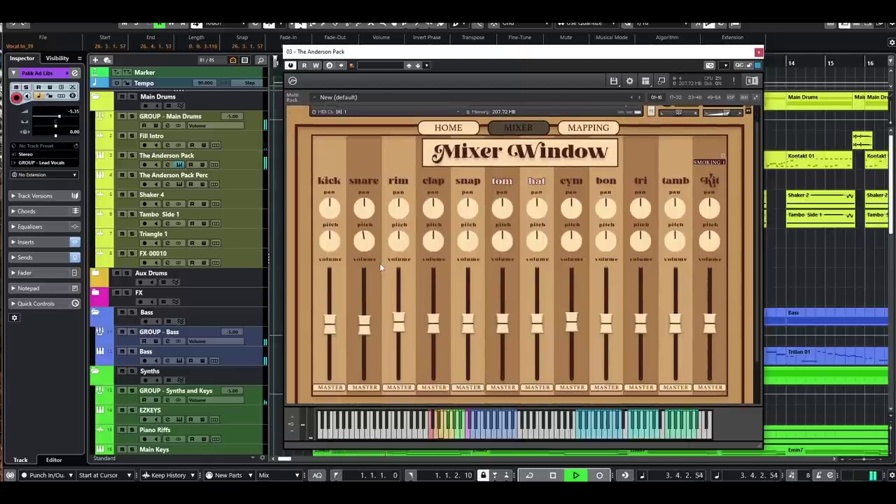
left_click(440, 128)
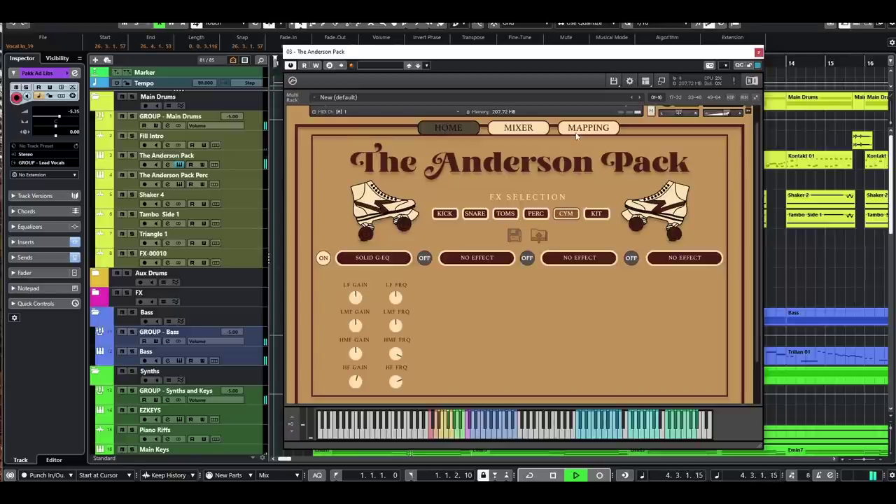
left_click(576, 133)
left_click(758, 53)
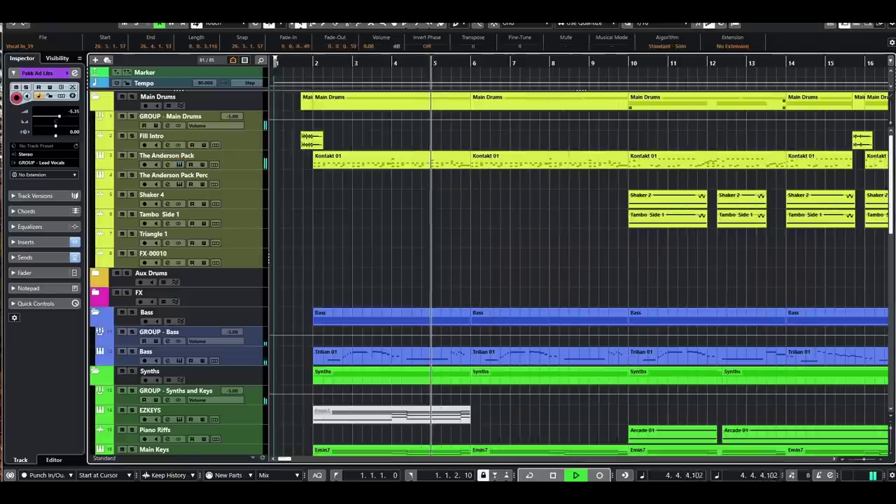
Step: View the instruments loaded on the Bass, Main Keys and Piano tracks one after another while the arrangement plays
left_click(180, 360)
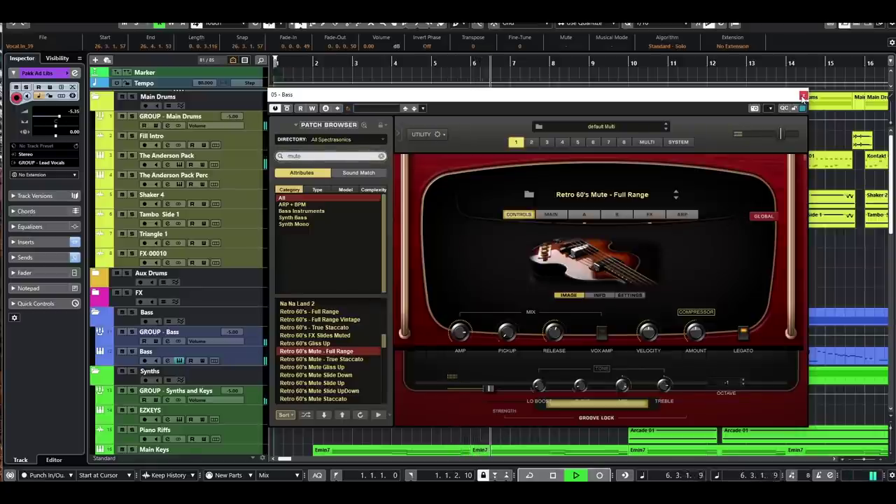
left_click(803, 96)
scroll(282, 315, "down", 4)
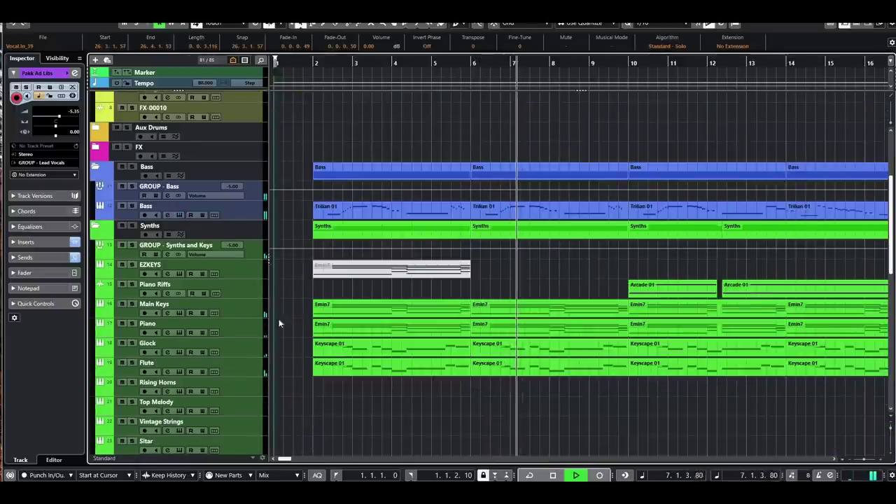
left_click(180, 313)
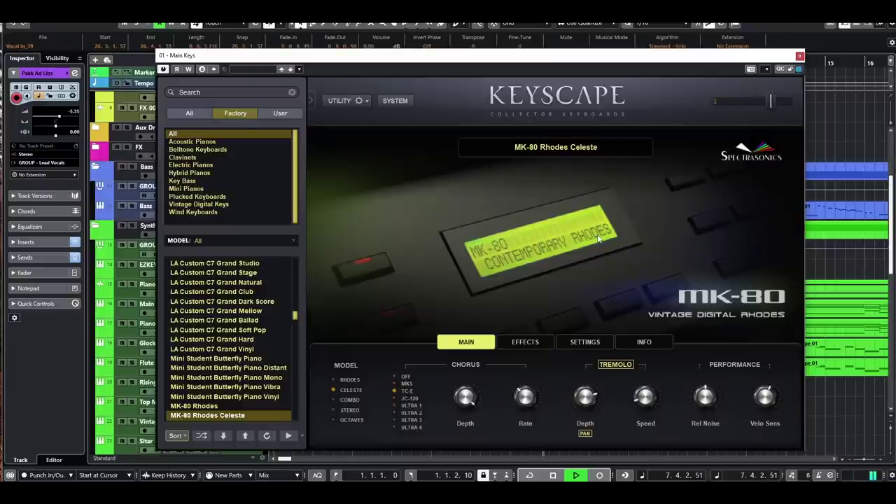
left_click(800, 56)
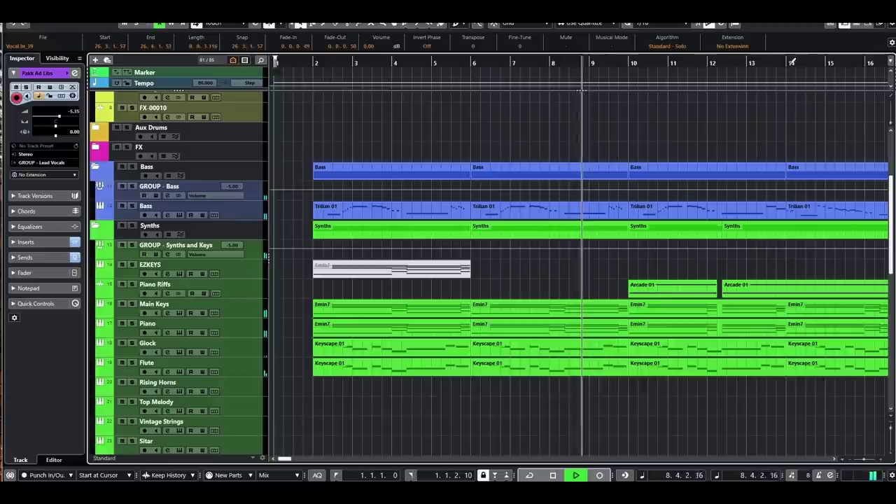
left_click(177, 332)
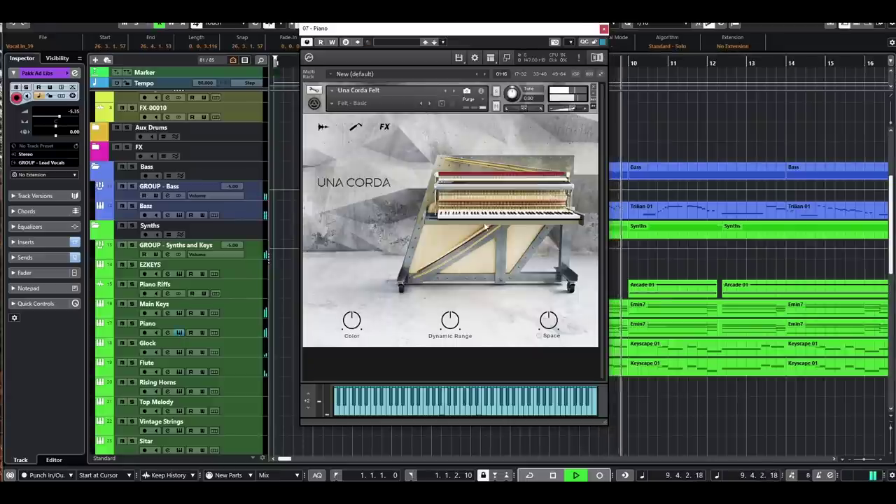
Step: Close the Piano track's instrument, then view and close the Flute track's instrument while the arrangement plays
left_click(604, 29)
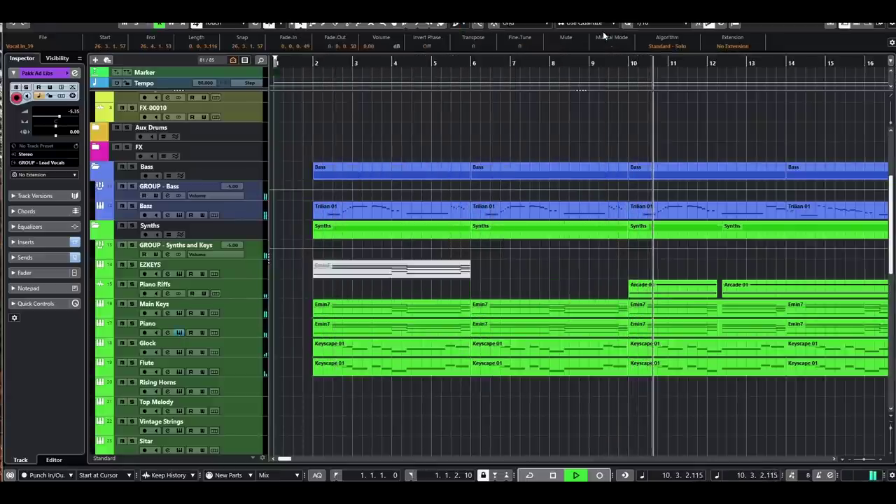
left_click(180, 372)
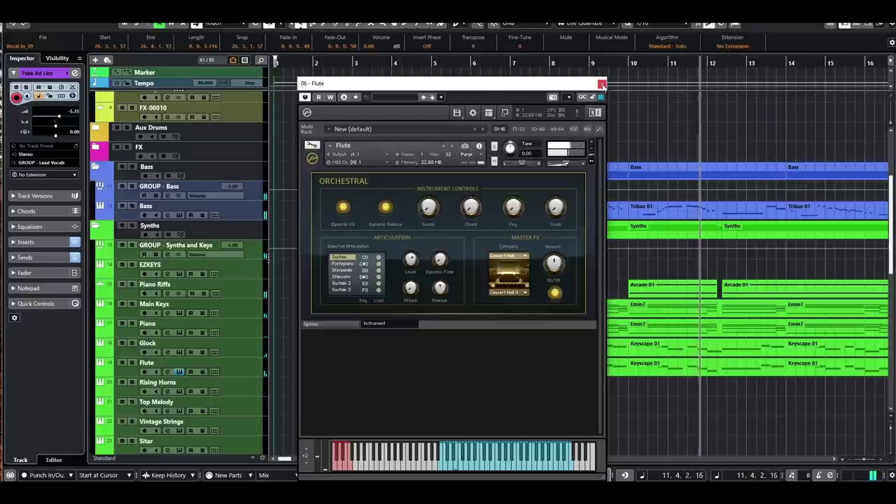
left_click(602, 85)
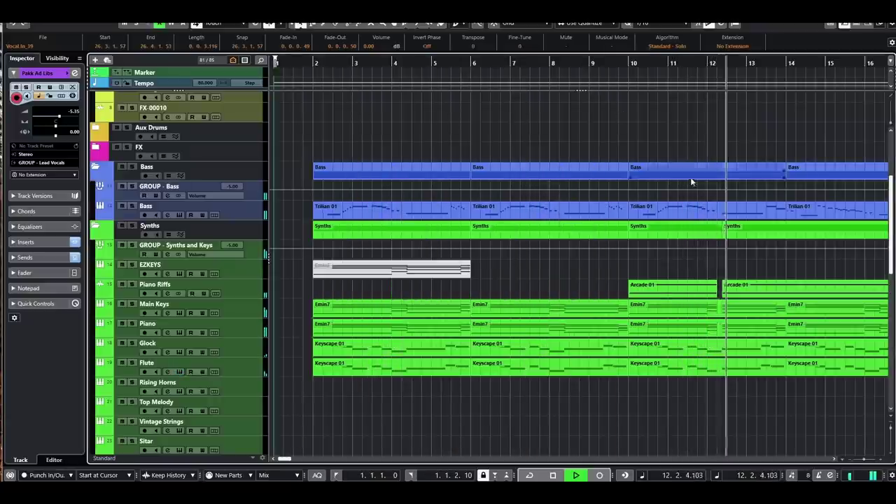
Step: Look over the lead vocal layers, main drums, bass and synth tracks from about bar 6 onward during playback
scroll(690, 177, "right", 3)
scroll(697, 194, "down", 5)
scroll(634, 209, "right", 1)
scroll(636, 194, "up", 3)
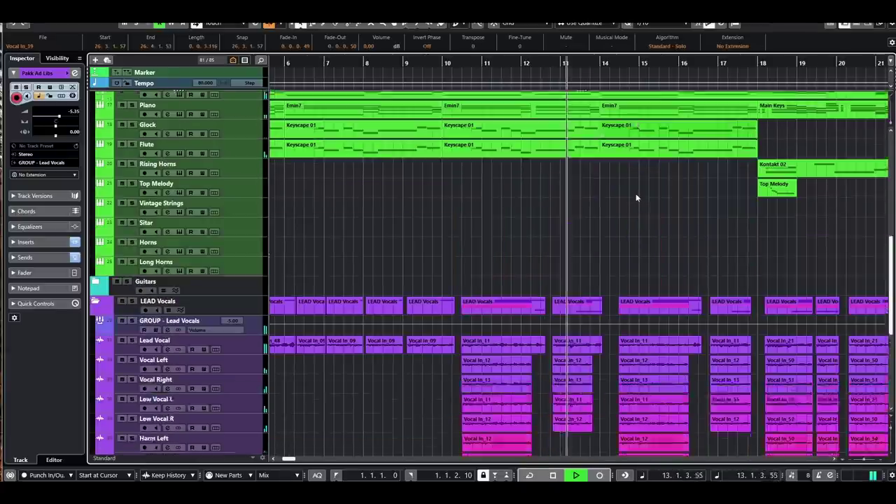
scroll(434, 269, "down", 1)
scroll(446, 270, "right", 2)
scroll(455, 269, "down", 6)
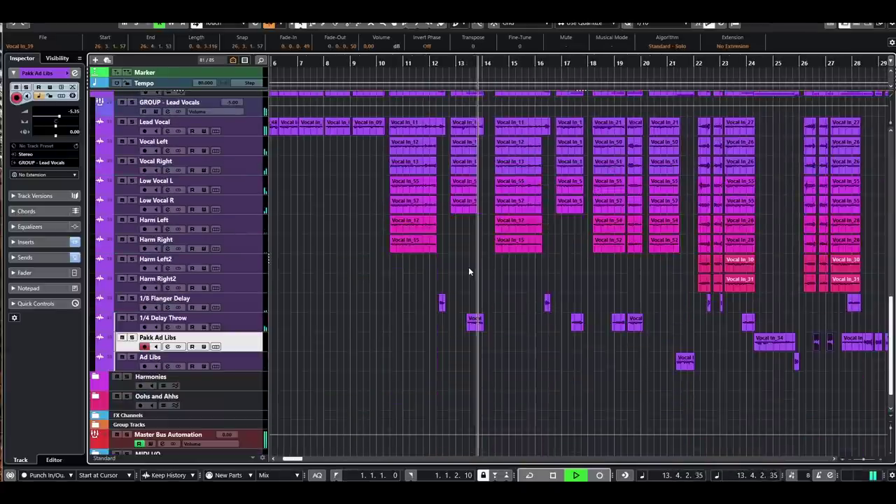
scroll(483, 245, "up", 6)
scroll(484, 249, "up", 5)
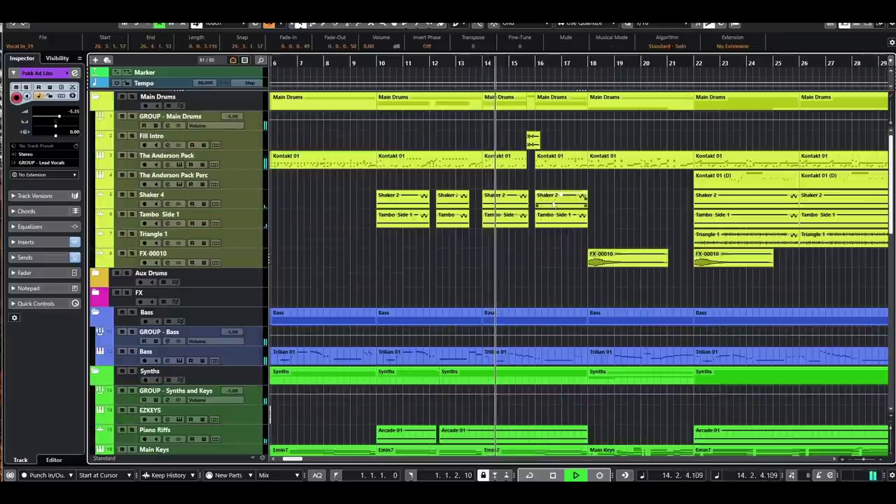
scroll(562, 251, "down", 5)
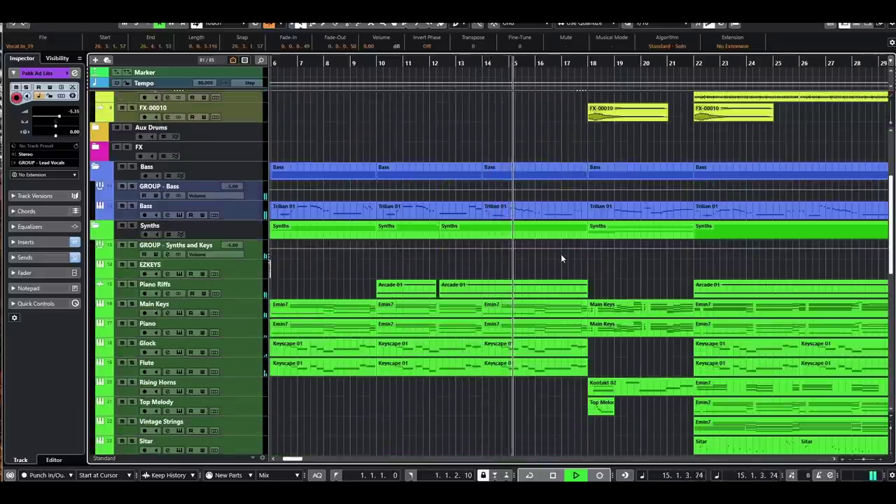
Step: View the channel settings of the 1/8 Flanger Delay vocal track with its inserts and sends
scroll(533, 300, "right", 2)
scroll(533, 299, "down", 4)
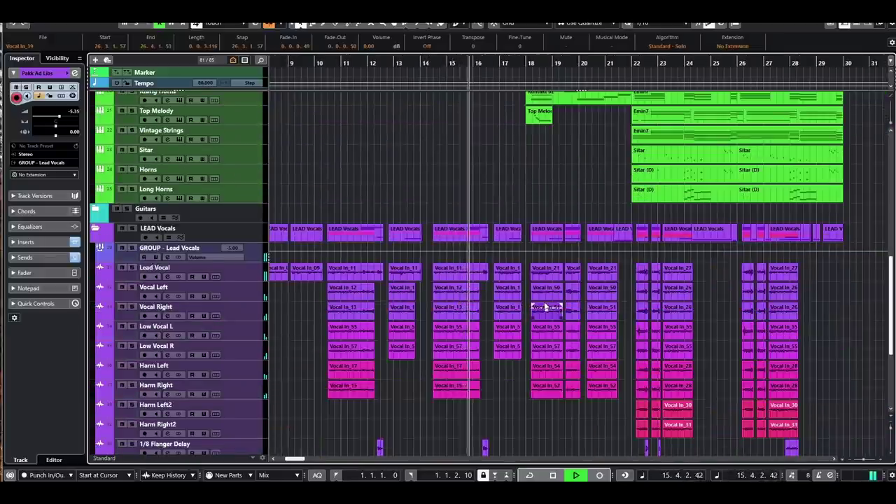
scroll(513, 306, "down", 4)
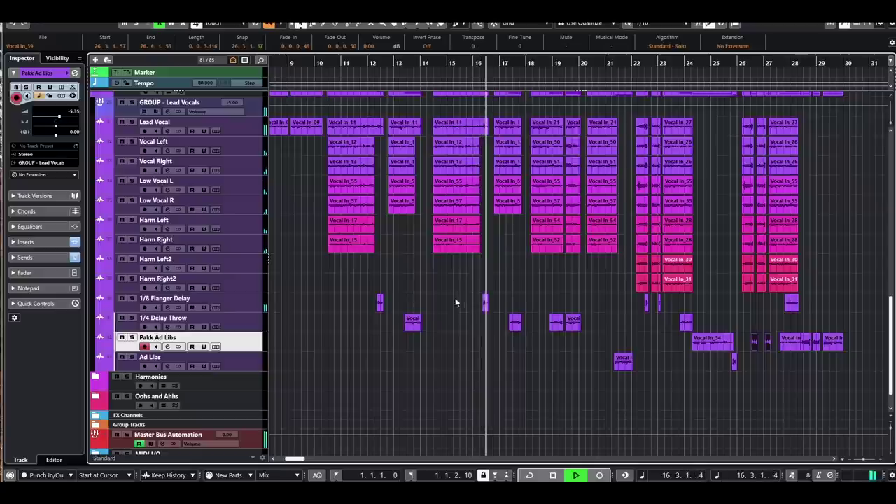
left_click(167, 307)
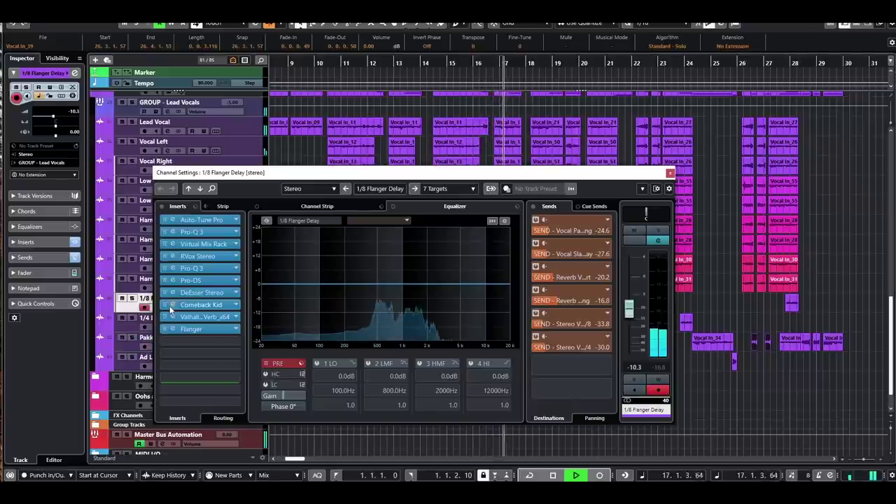
Step: Inspect the Top Melody track's instrument, its channel settings and the ModMachine insert during playback, and close them
scroll(672, 178, "up", 8)
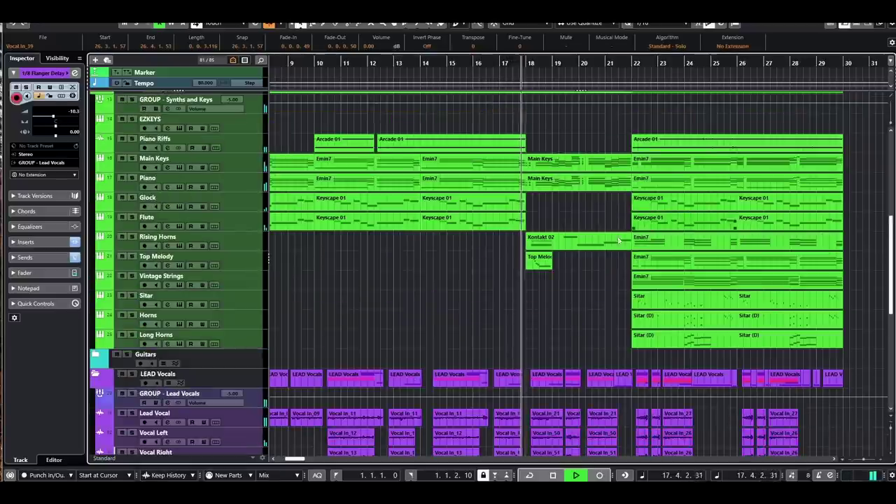
left_click(175, 268)
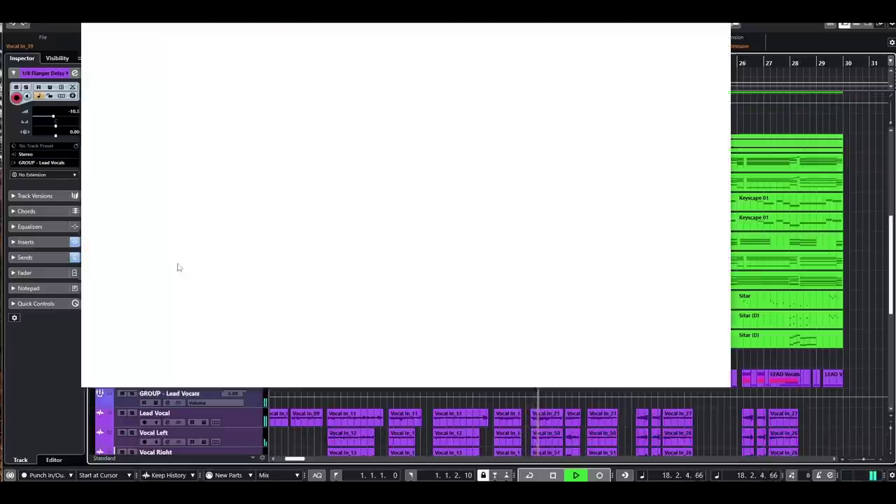
key("alt+F4")
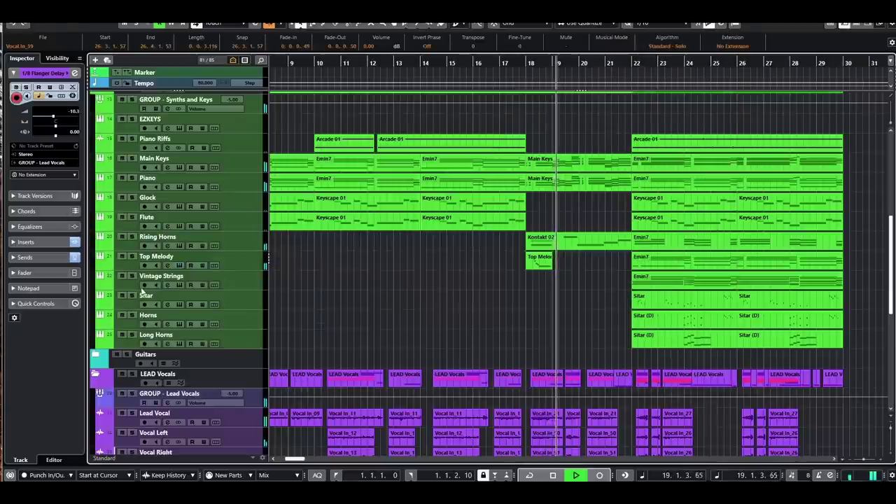
left_click(167, 266)
left_click(200, 232)
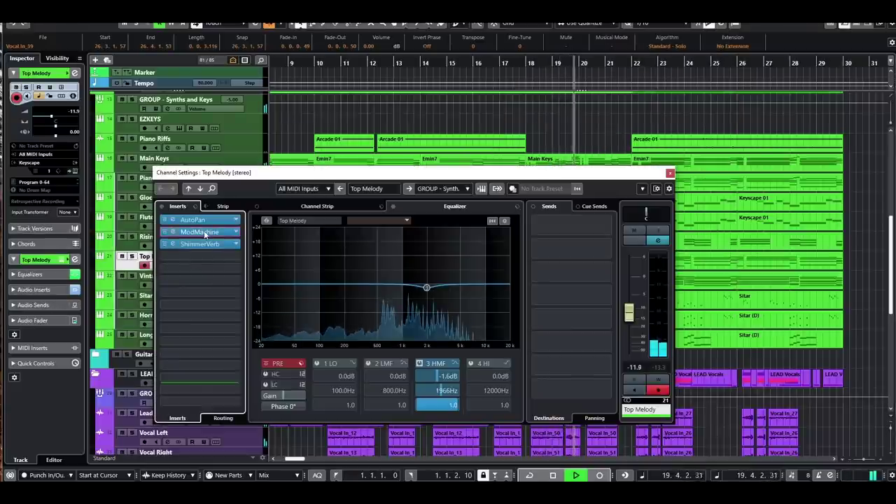
left_click(670, 173)
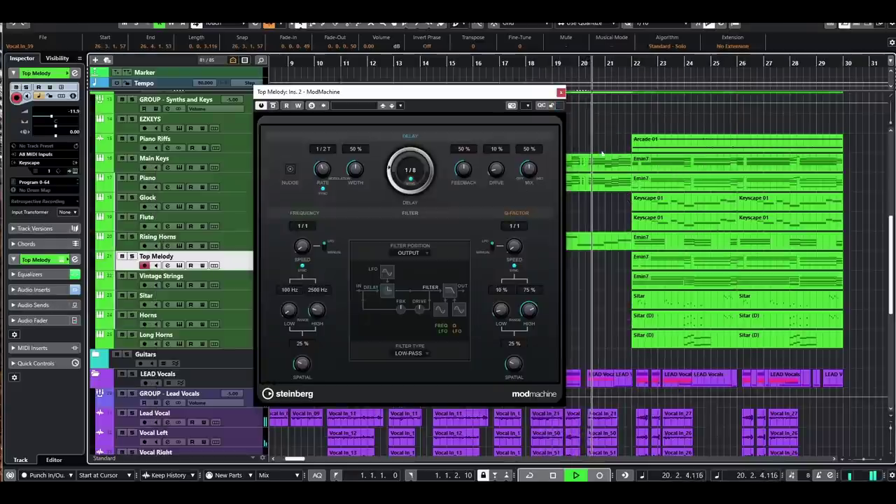
left_click(560, 92)
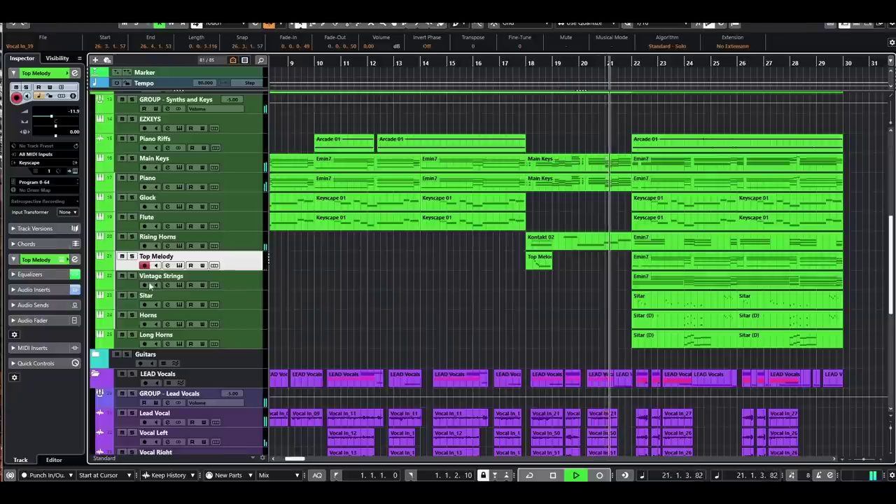
Step: View the instruments loaded on the Vintage Strings and Long Horns tracks one after another, closing each
left_click(178, 285)
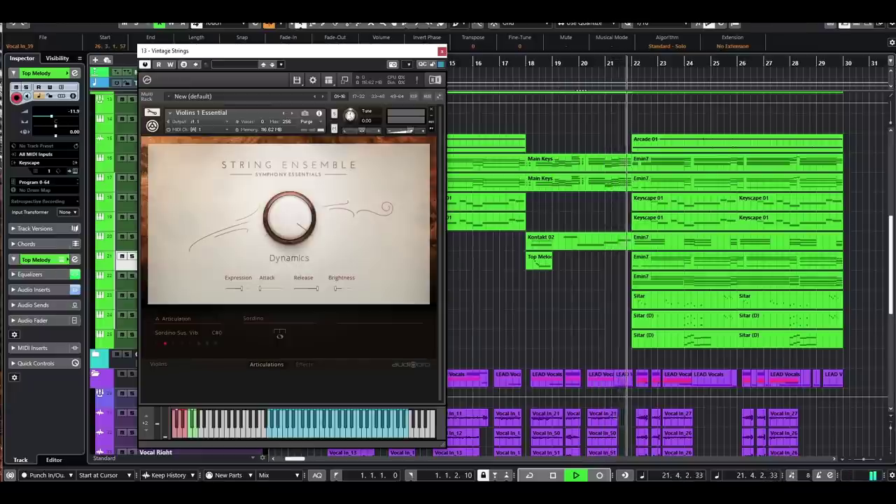
left_click(441, 52)
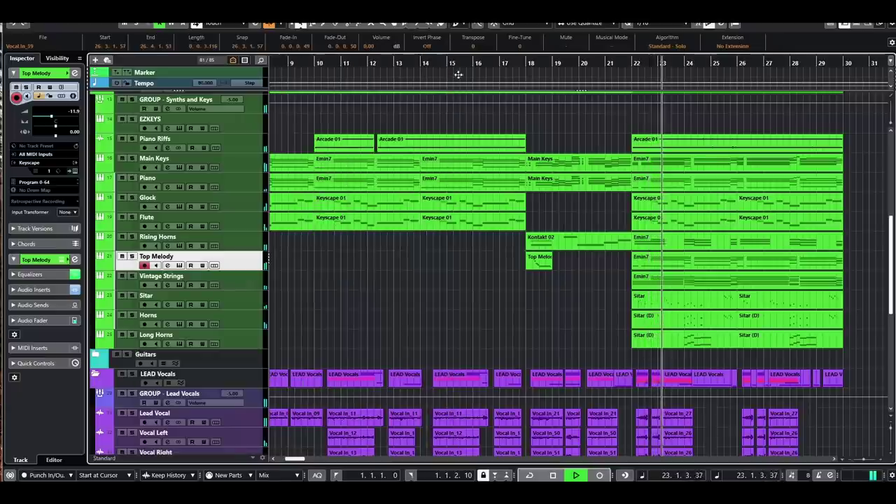
scroll(672, 276, "right", 3)
scroll(723, 274, "down", 3)
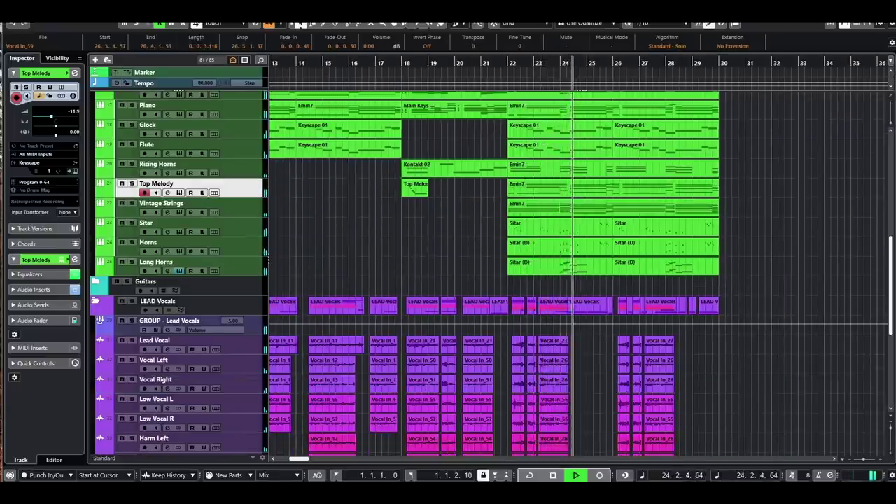
left_click(177, 271)
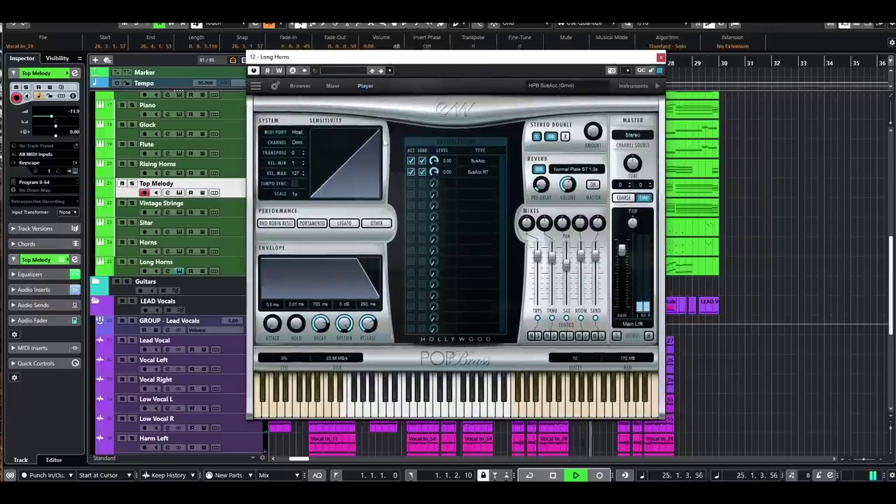
left_click(660, 59)
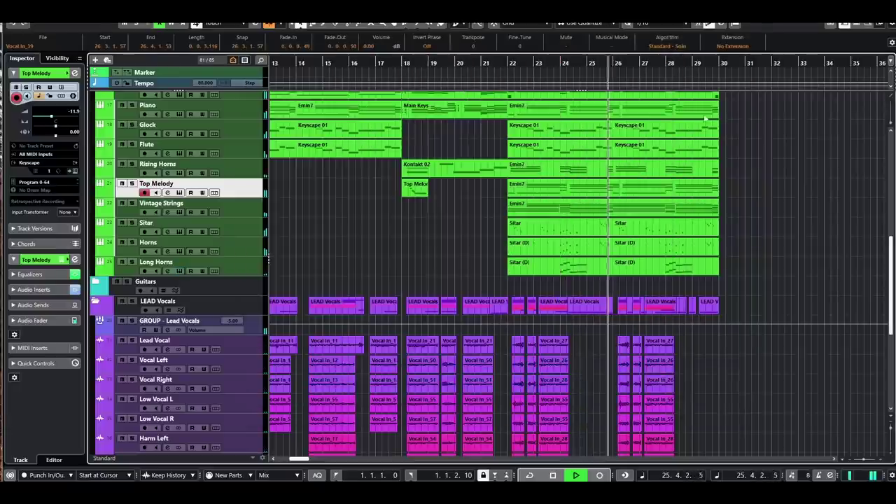
Step: Inspect the H910 Dual Harmonizer insert in the Pakk Ad Libs channel settings, and close both windows
scroll(814, 190, "down", 6)
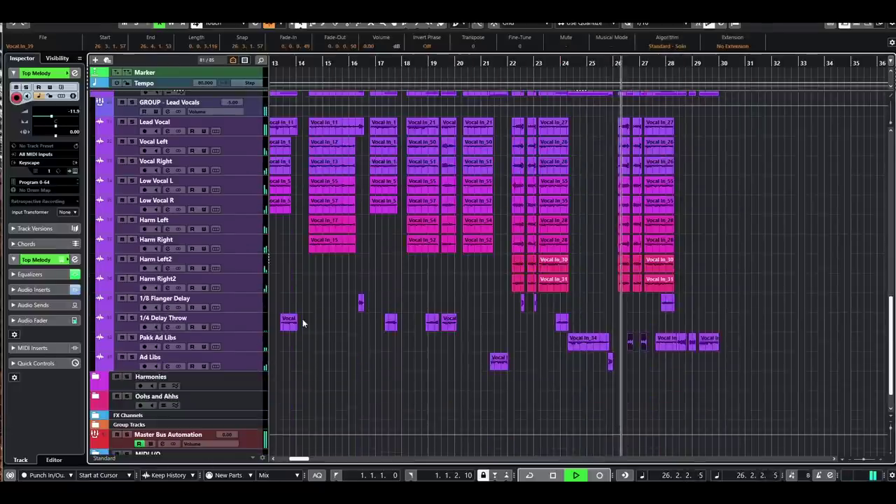
left_click(170, 344)
left_click(208, 292)
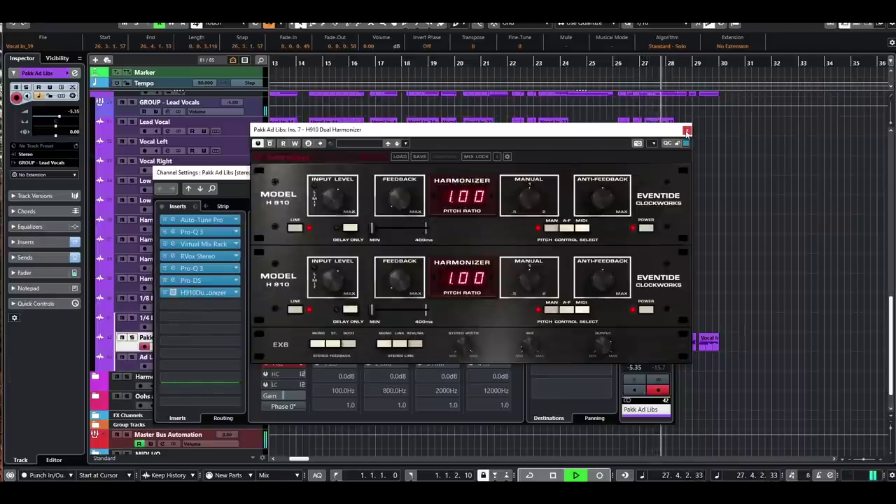
left_click(686, 131)
left_click(670, 173)
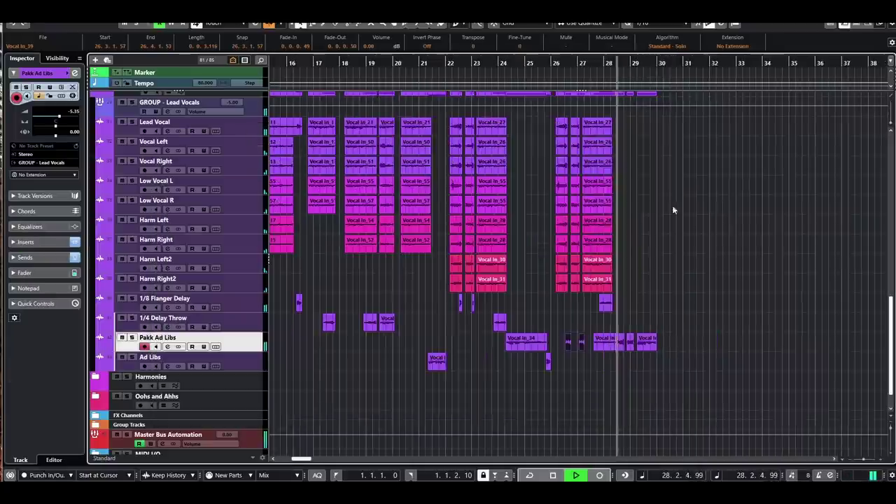
Step: Examine the drum, synth and vocal tracks through the arrangement's end at bar 30, finishing with an overview of the whole song
scroll(692, 201, "up", 10)
scroll(689, 202, "right", 5)
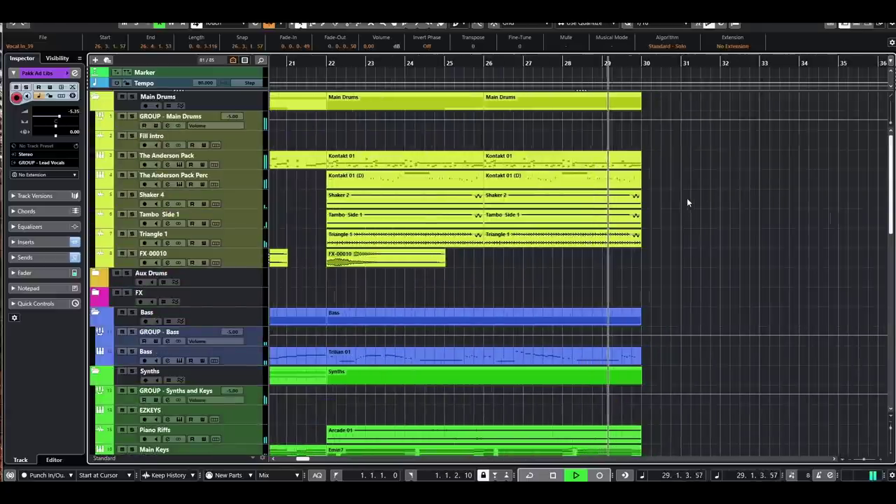
scroll(623, 186, "down", 3)
scroll(614, 183, "up", 3)
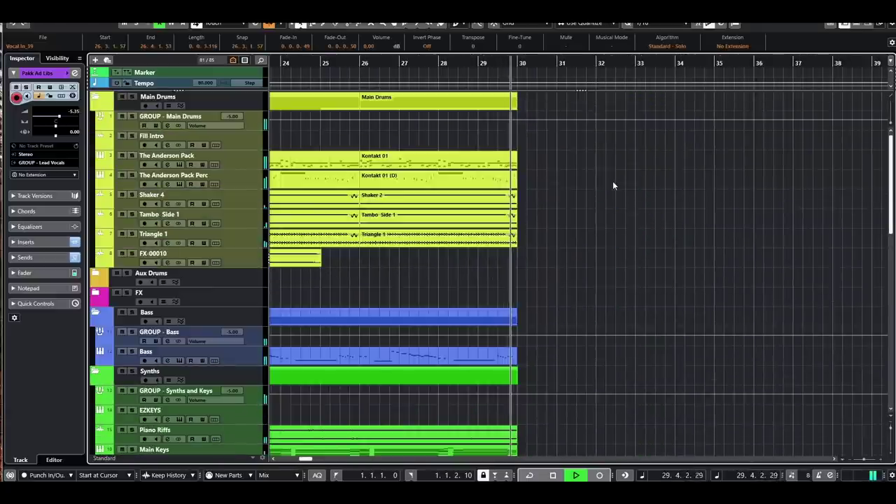
scroll(627, 208, "down", 8)
scroll(627, 208, "down", 5)
key("g")
key("g")
key("g")
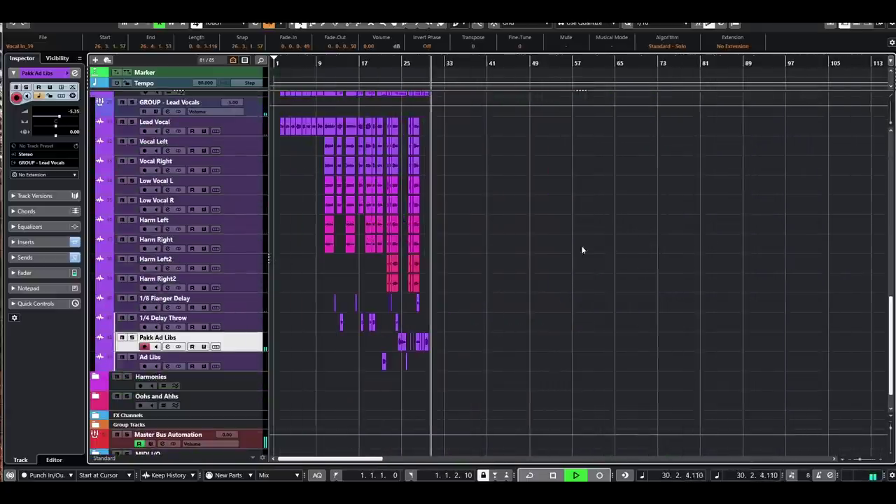